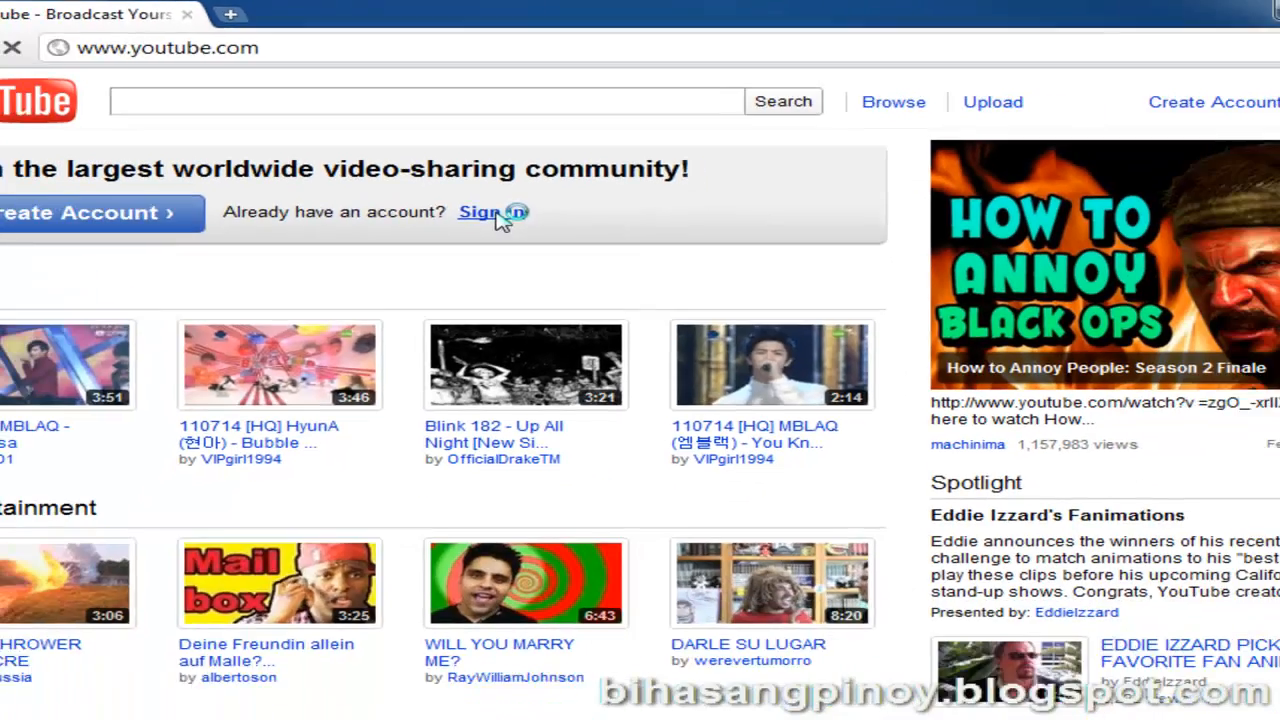
# Sign in to YouTube with the account's e-mail address and password.
pyautogui.click(495, 308)
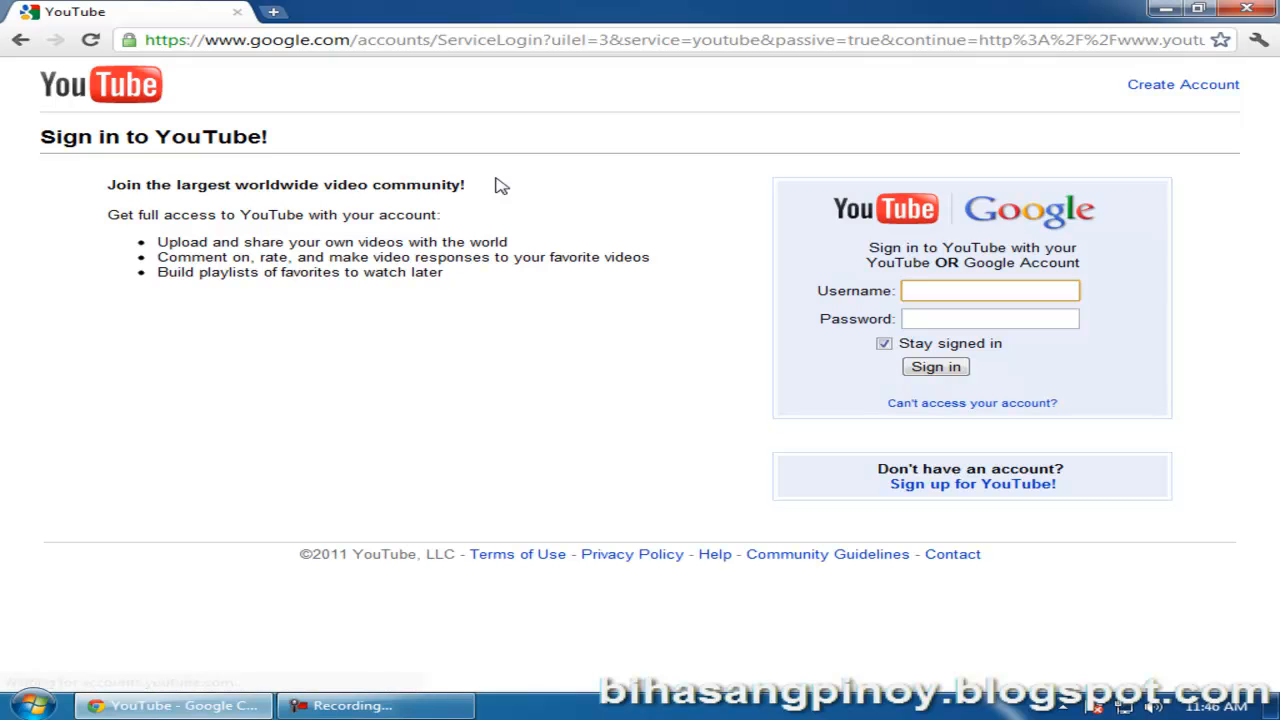
pyautogui.write('i')
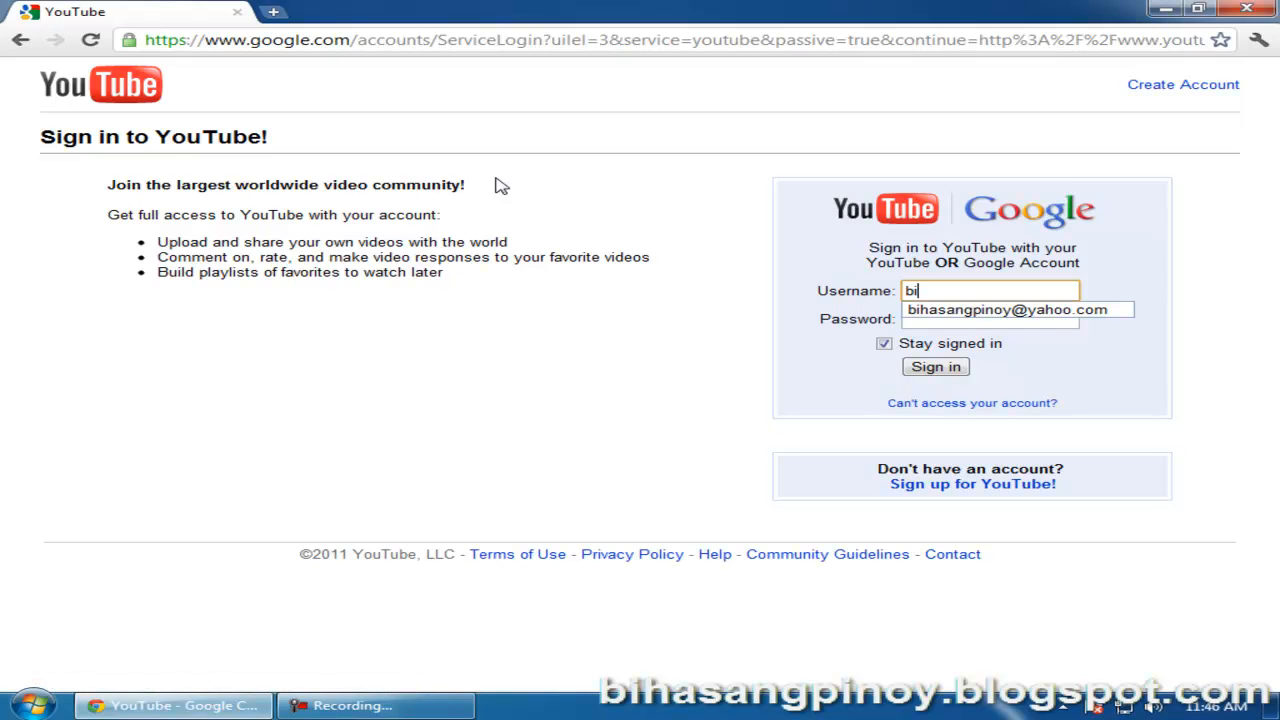
pyautogui.click(1042, 316)
pyautogui.click(1042, 319)
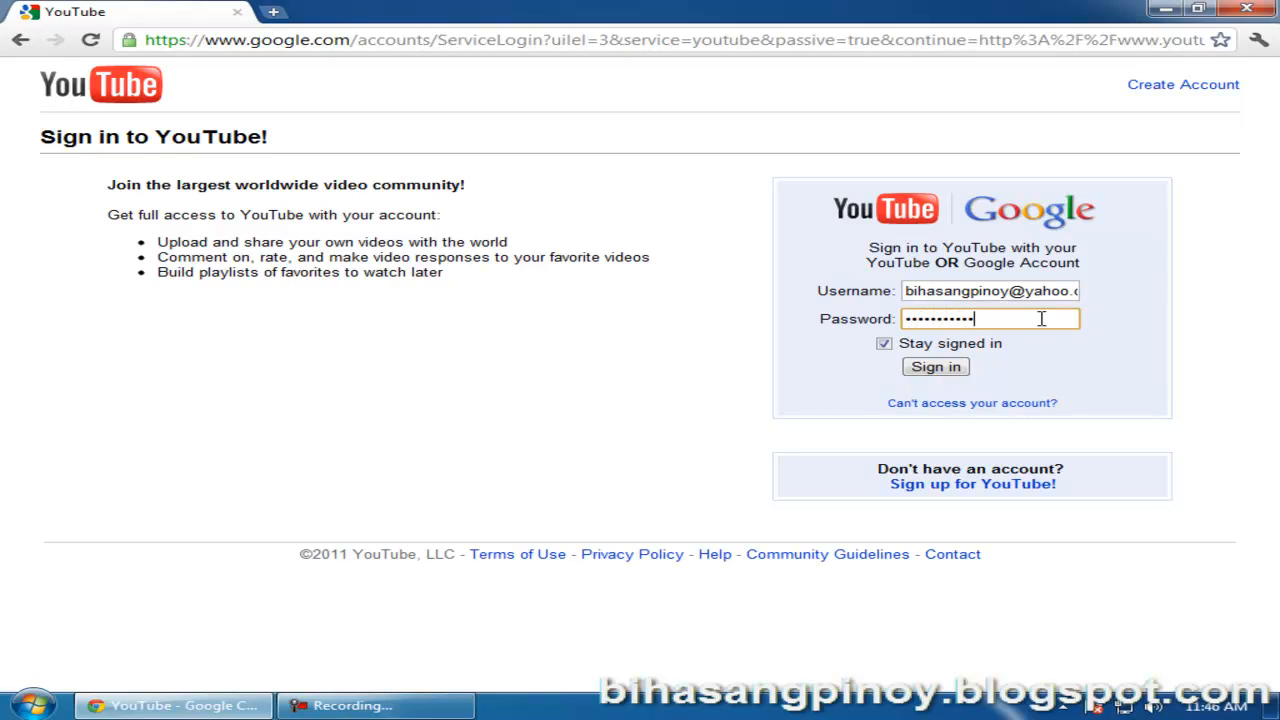
pyautogui.press('Return')
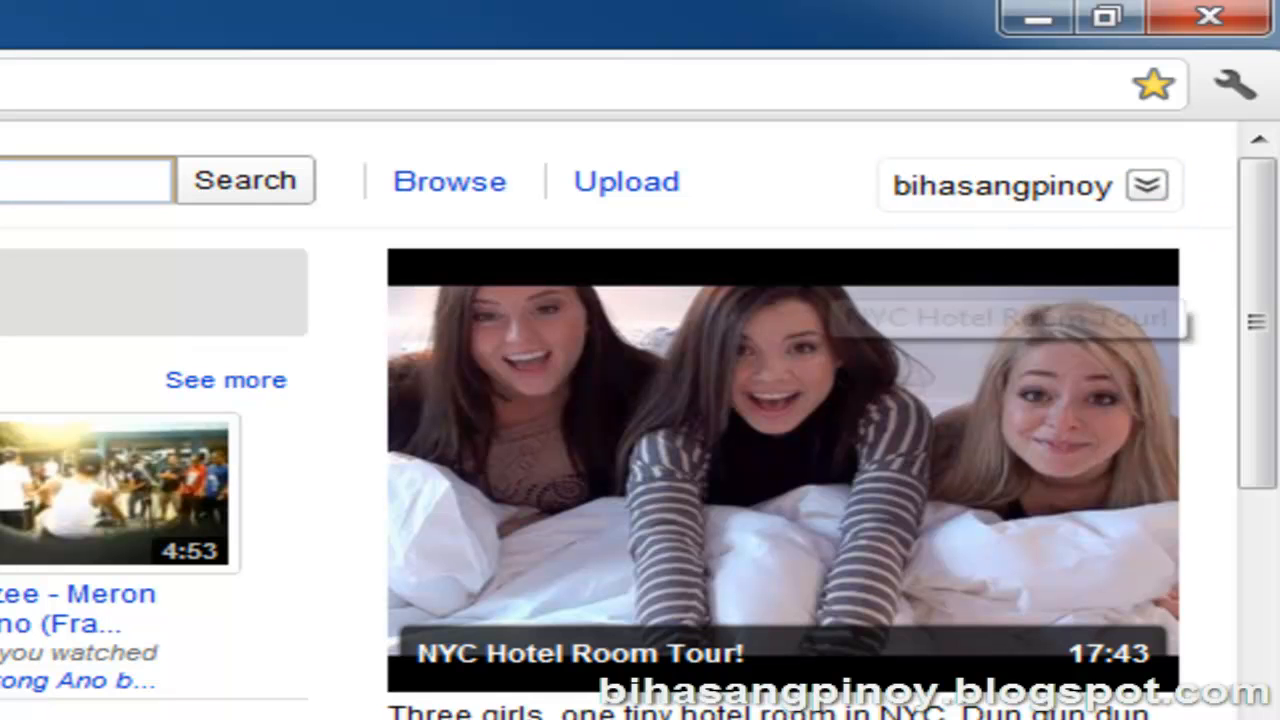
# Open the account's own channel page and dismiss the Windows color scheme prompt.
pyautogui.click(1102, 208)
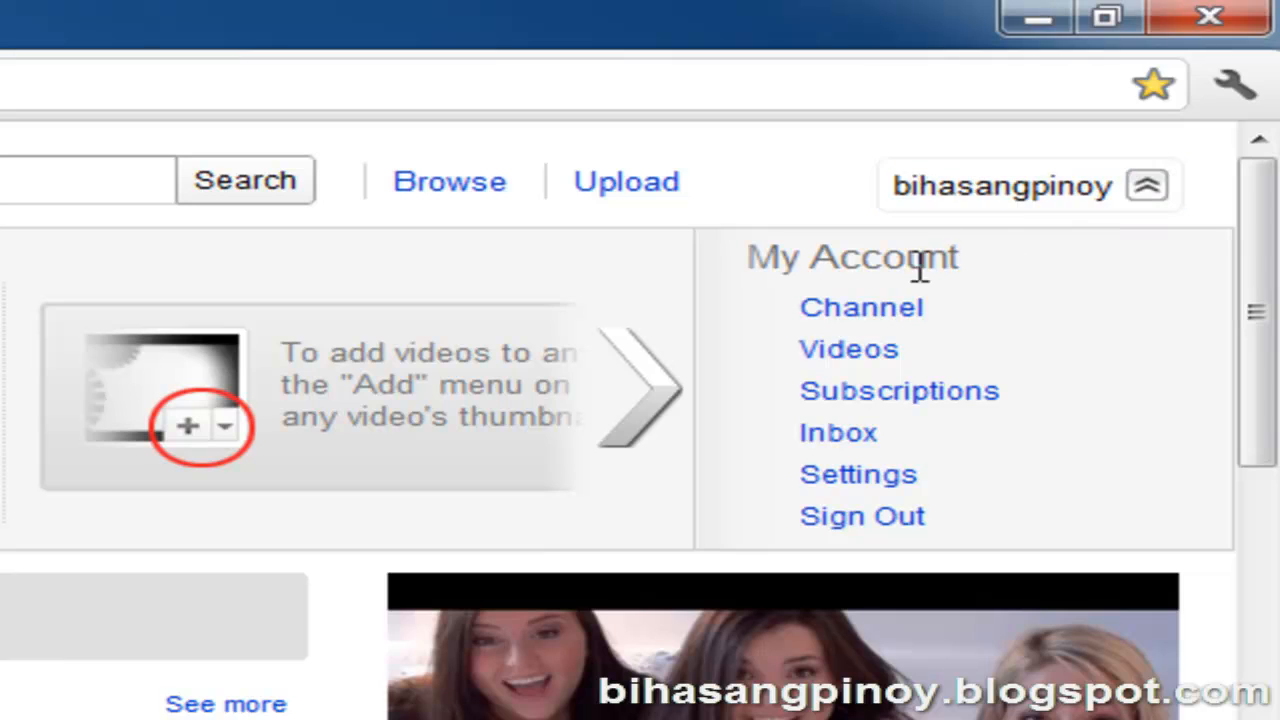
pyautogui.click(893, 310)
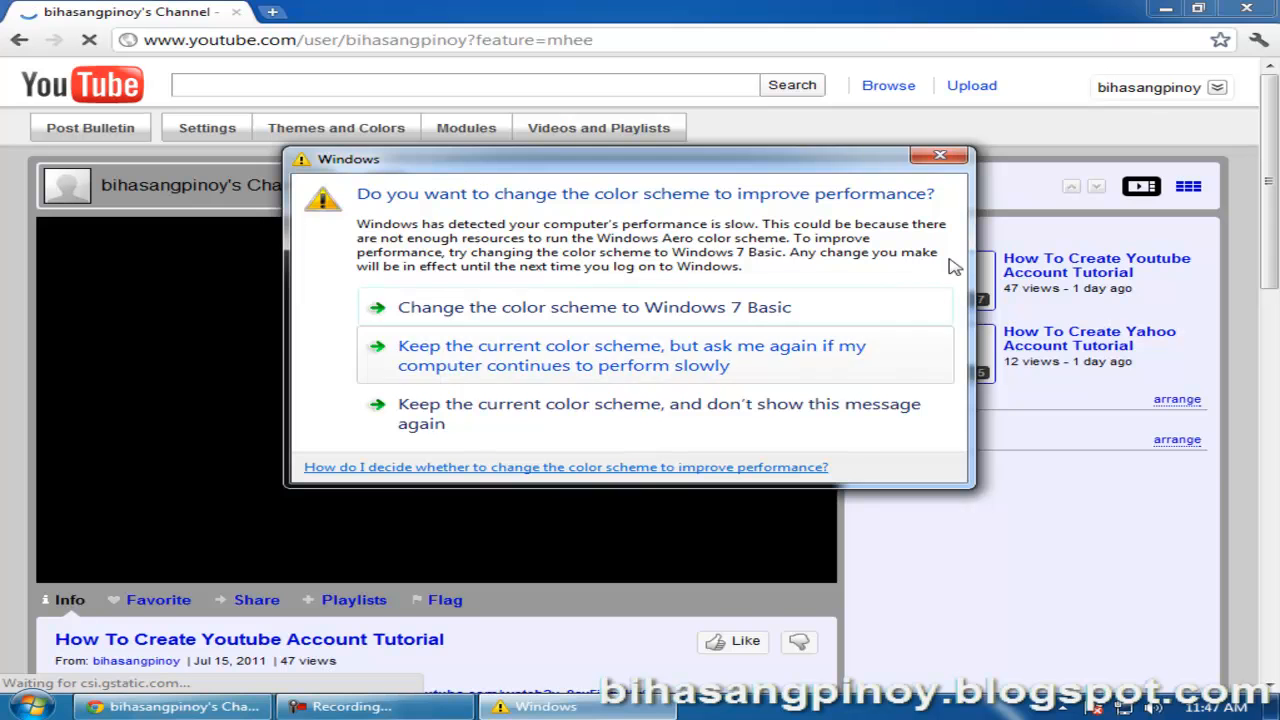
pyautogui.click(954, 357)
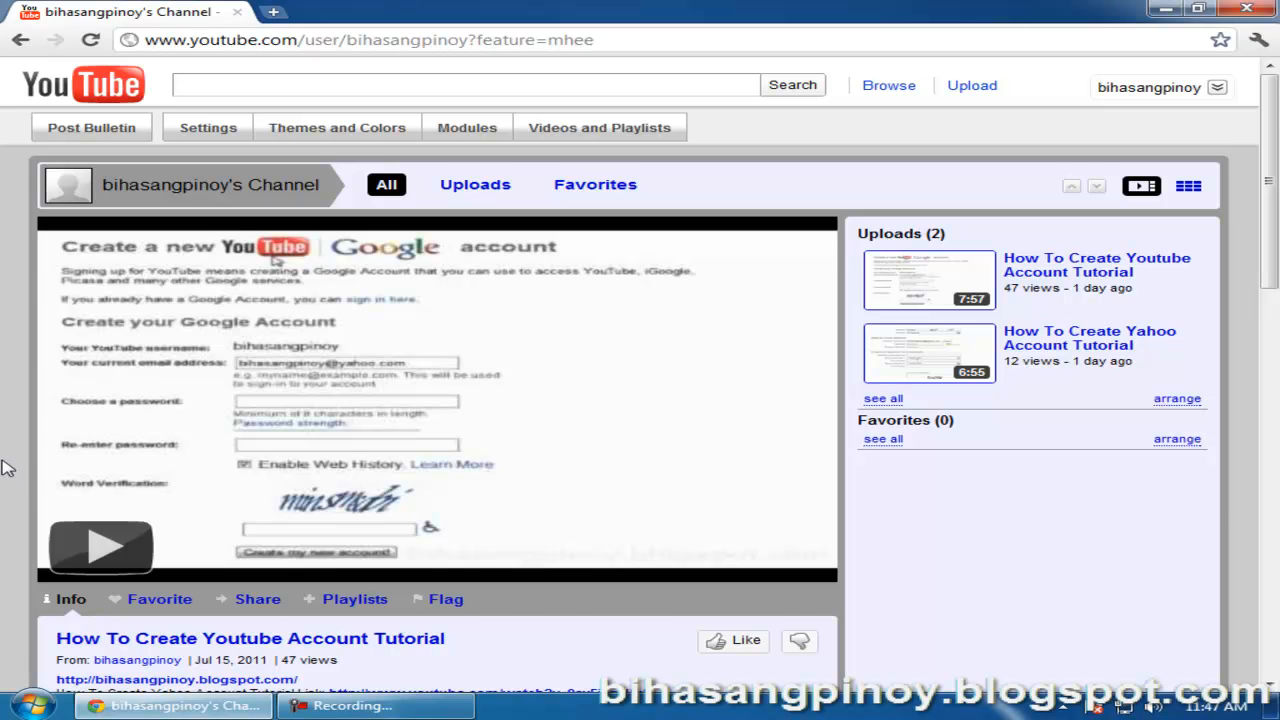
# Examine the channel page's profile picture, details and modules, and look at the PinoyFlag image on the desktop.
pyautogui.scroll(-4, 8, 466)
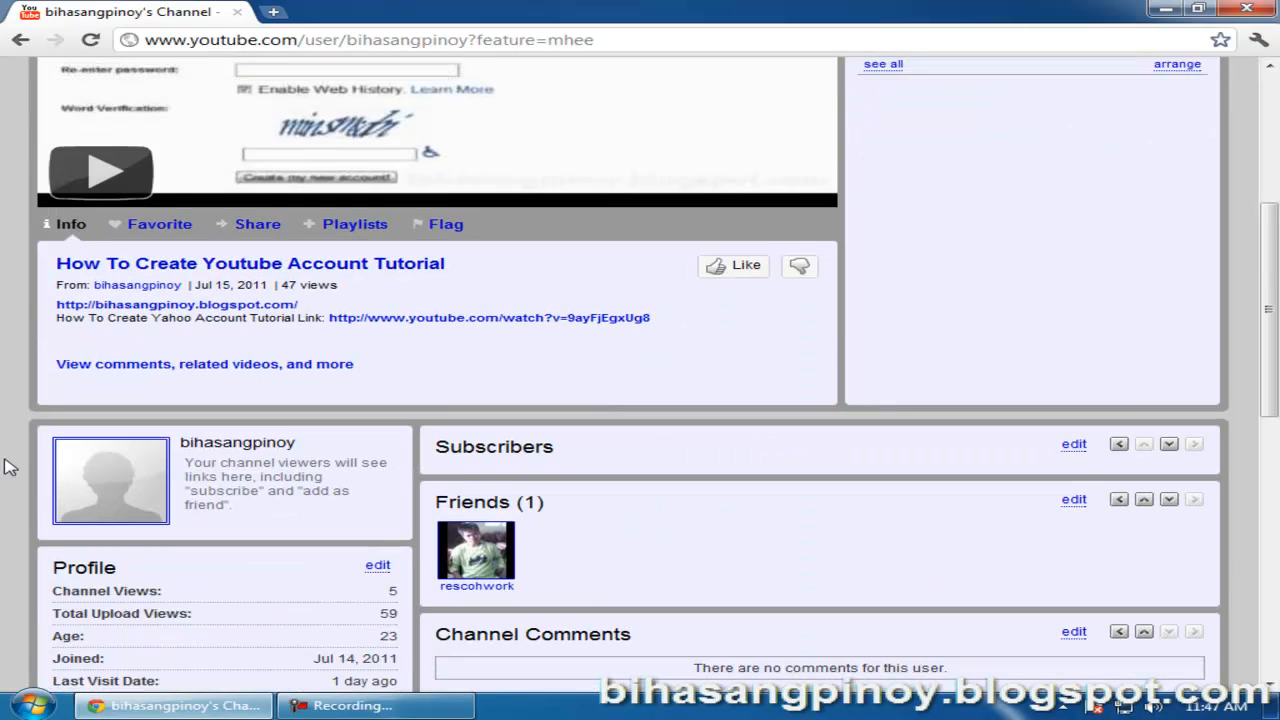
pyautogui.scroll(-2, 8, 466)
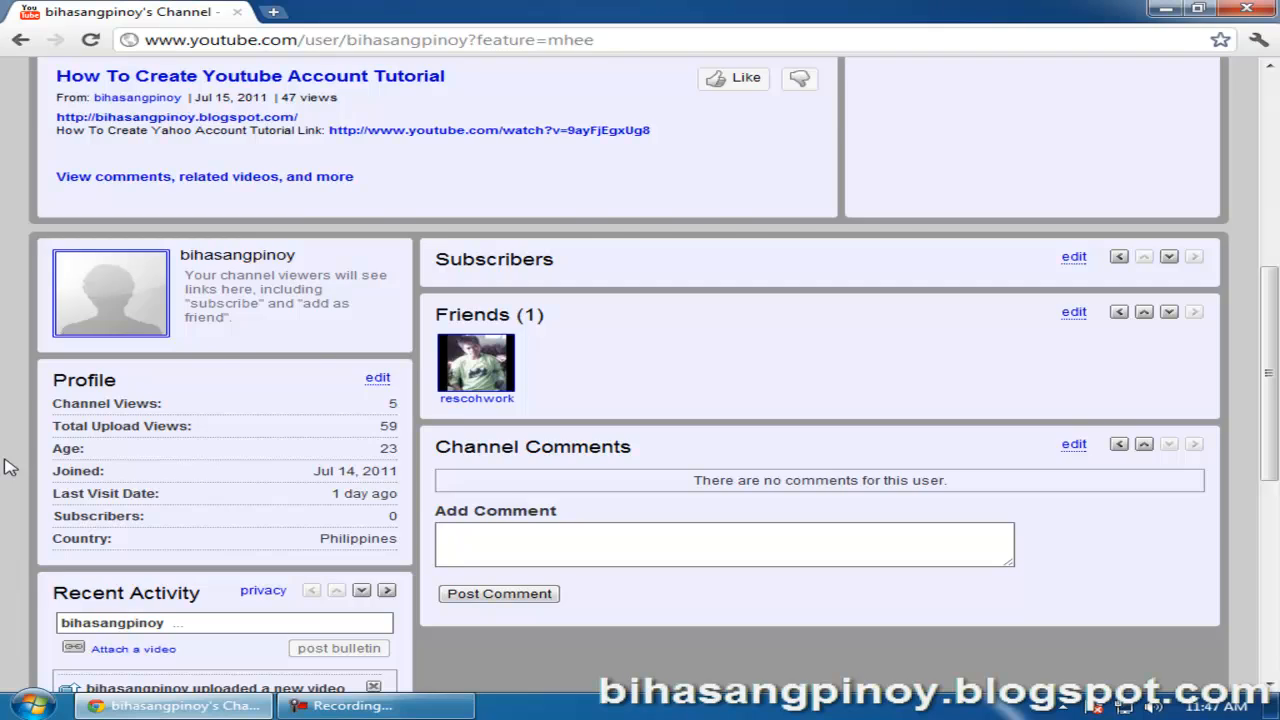
pyautogui.scroll(6, 8, 466)
pyautogui.scroll(-3, 8, 466)
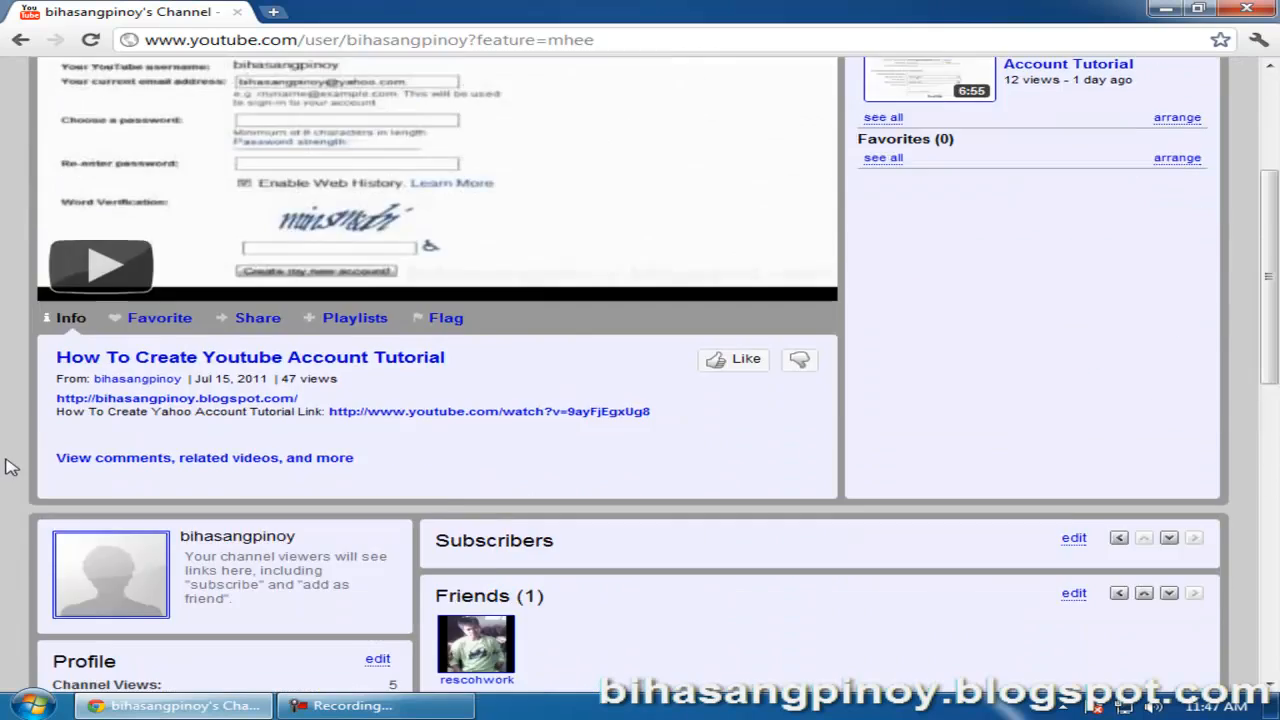
pyautogui.scroll(-2, 8, 466)
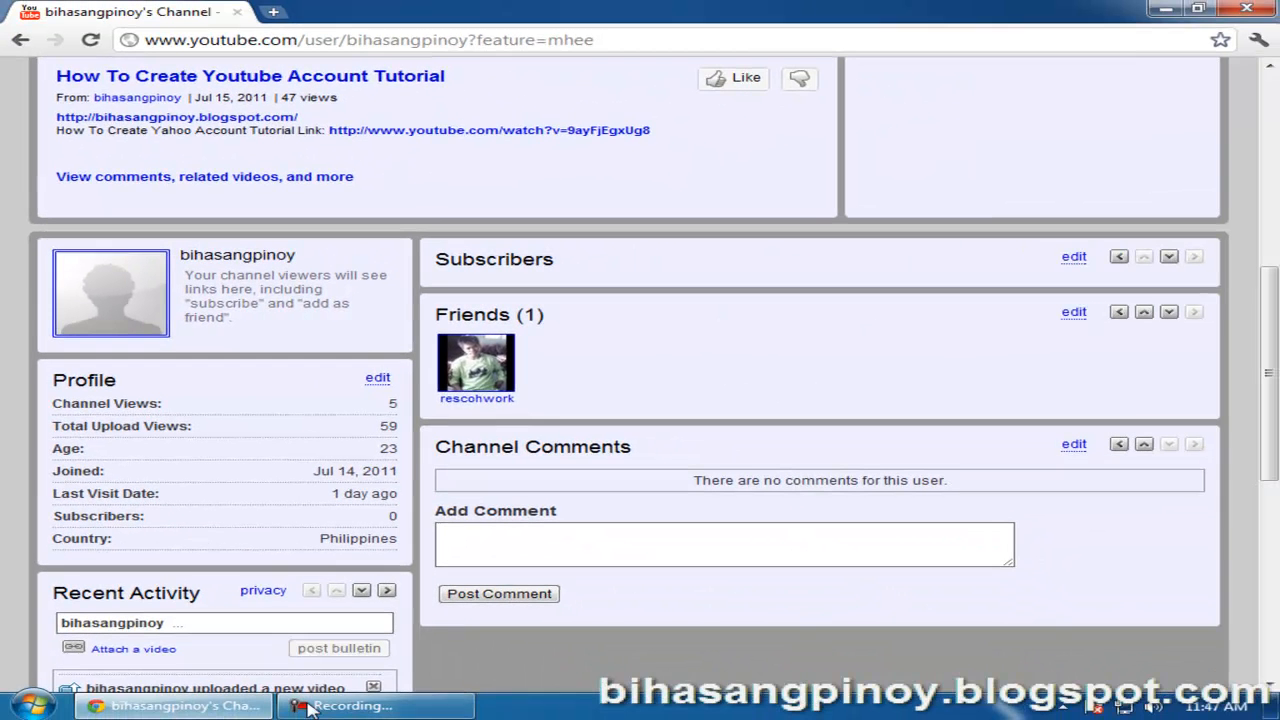
pyautogui.click(232, 712)
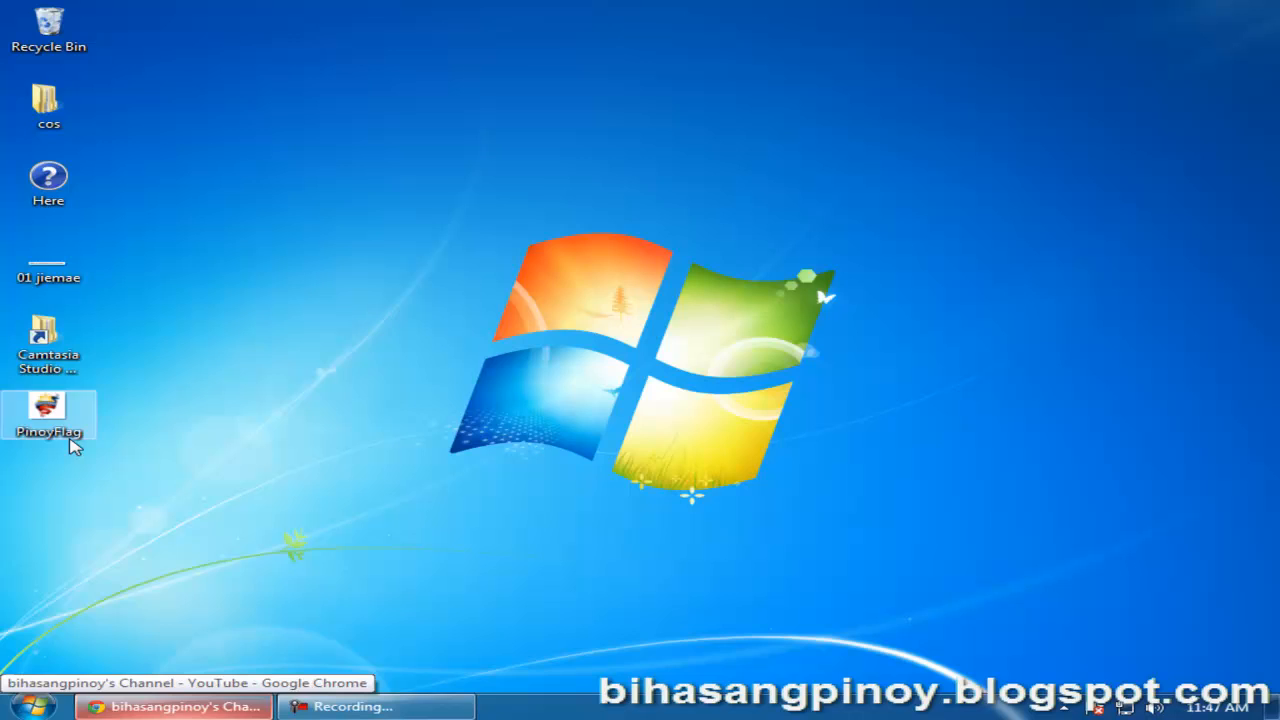
pyautogui.click(175, 707)
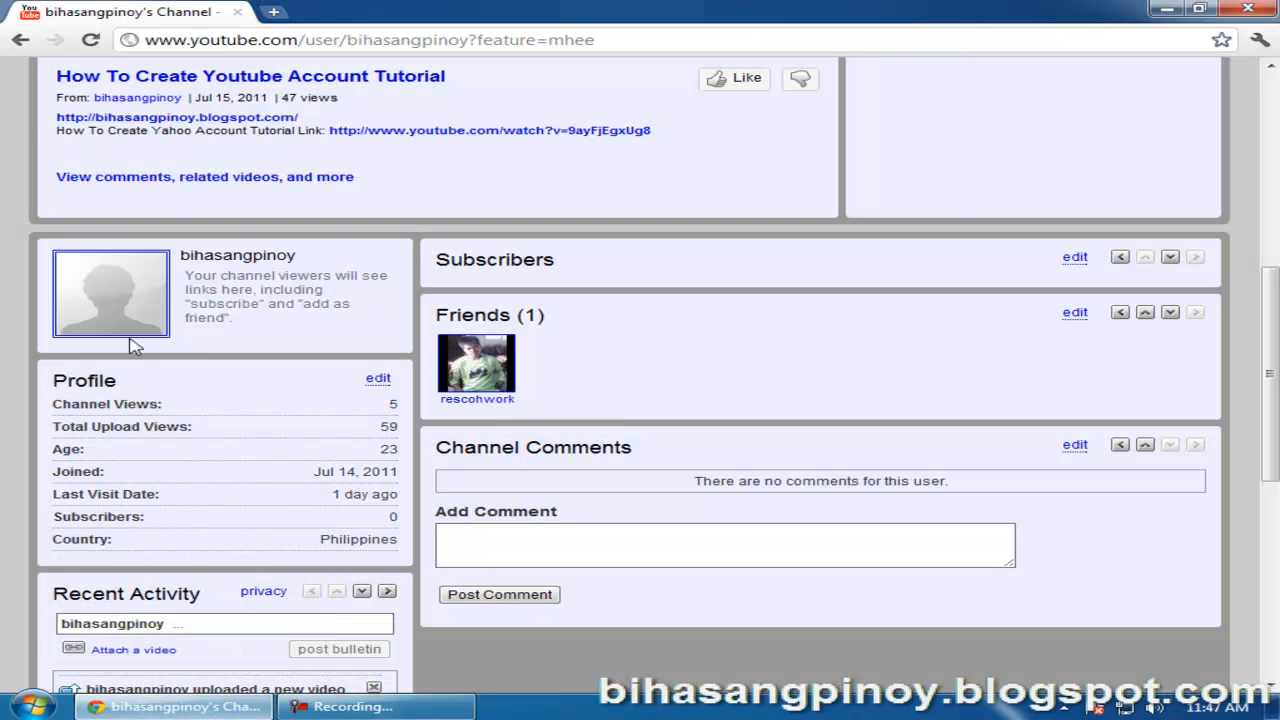
pyautogui.scroll(3, 908, 380)
pyautogui.scroll(2, 908, 380)
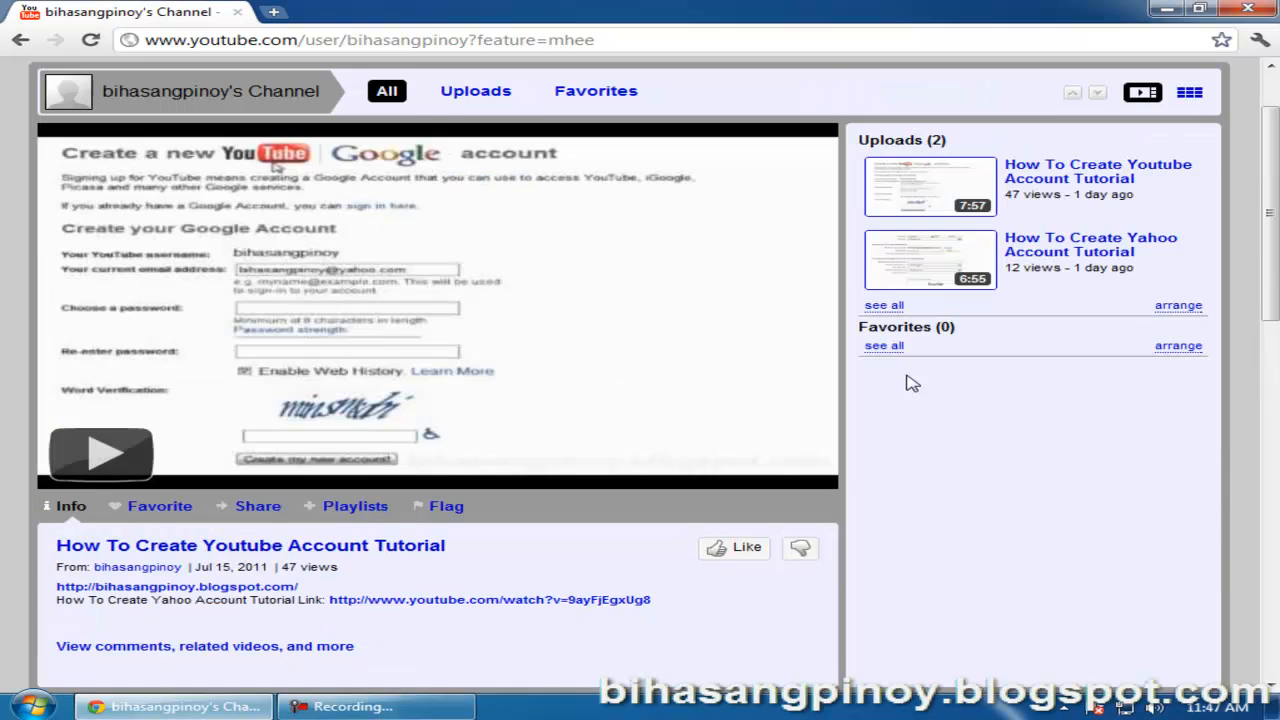
pyautogui.scroll(-3, 1127, 487)
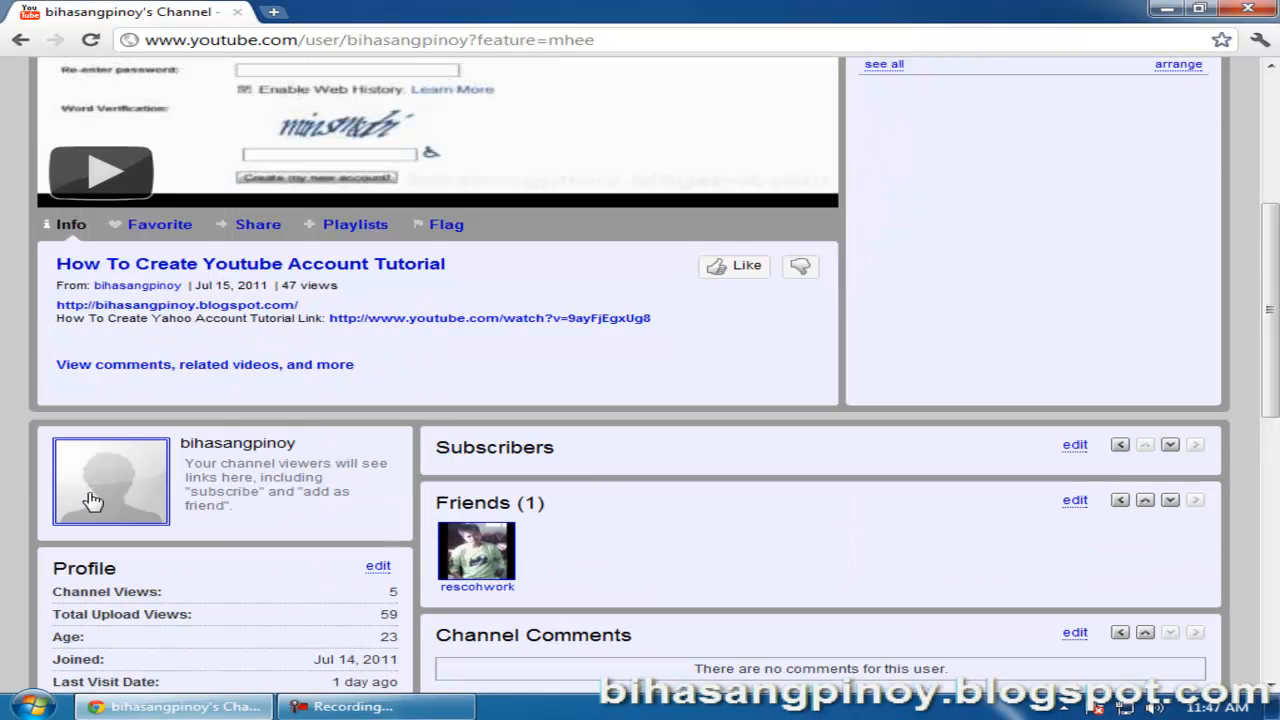
# Go to the account settings and open the Change Picture dialog for the profile picture.
pyautogui.scroll(3, 994, 446)
pyautogui.scroll(1, 1018, 427)
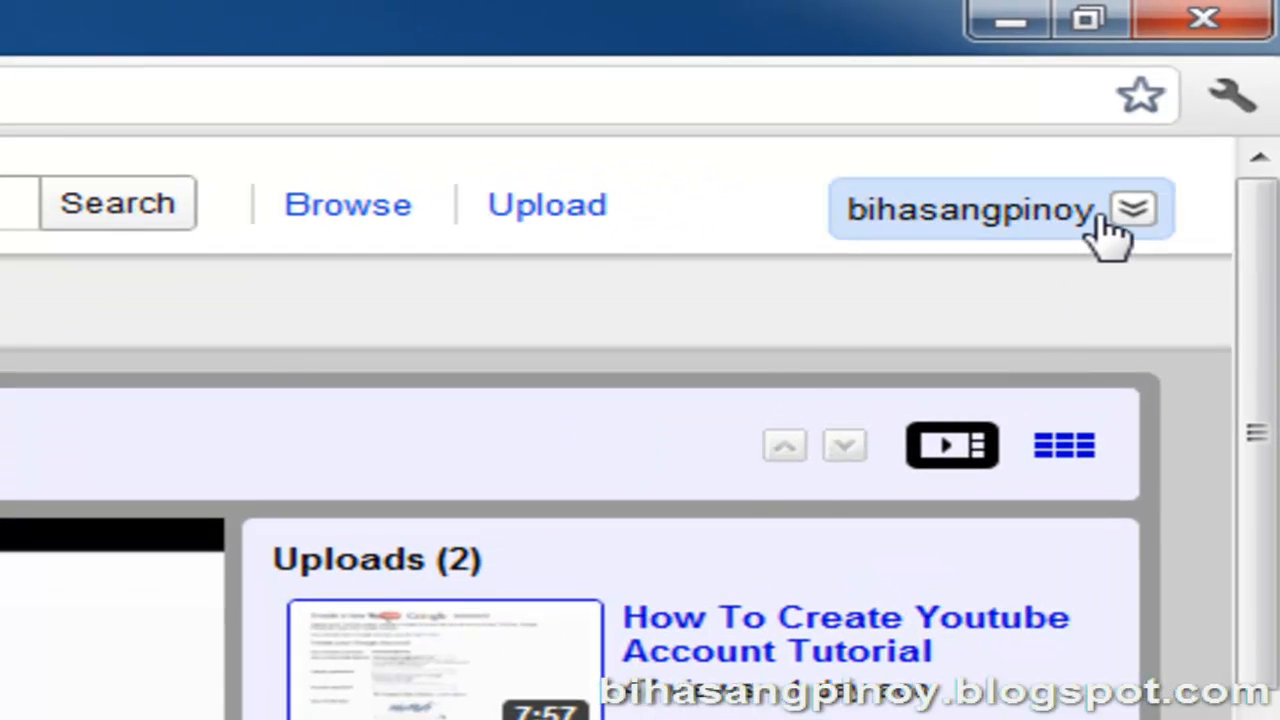
pyautogui.click(1103, 225)
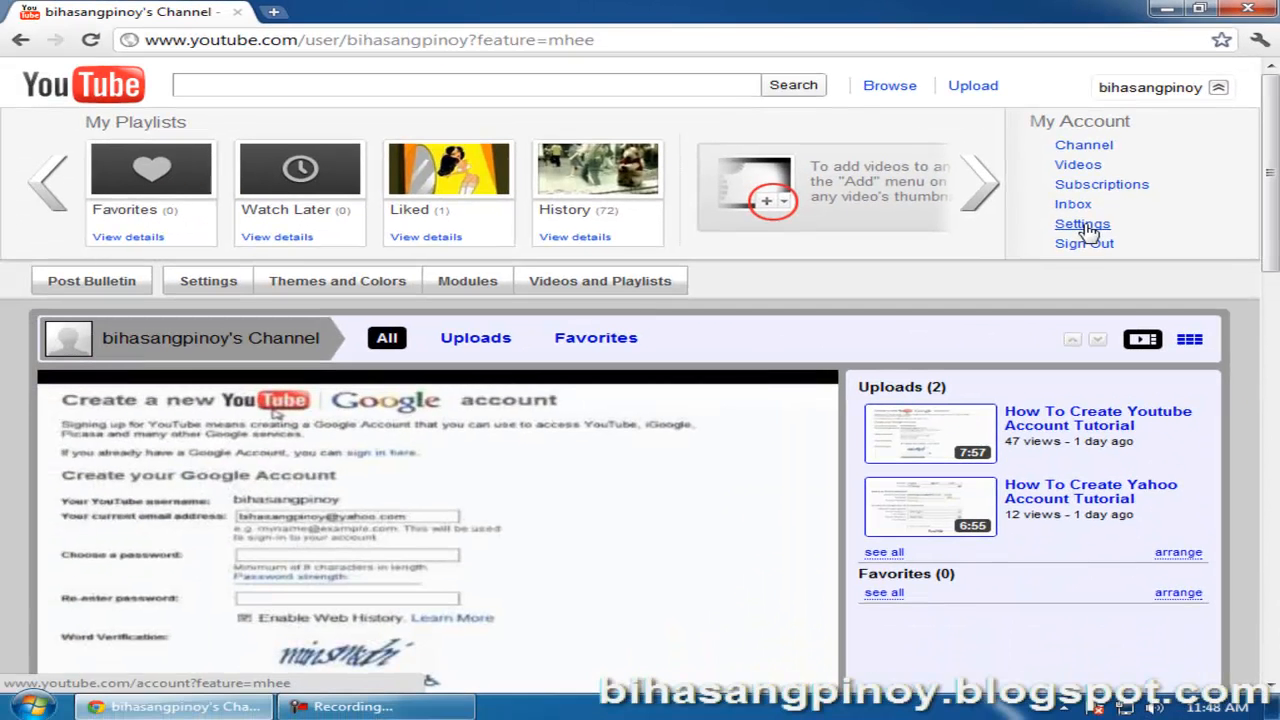
pyautogui.click(820, 535)
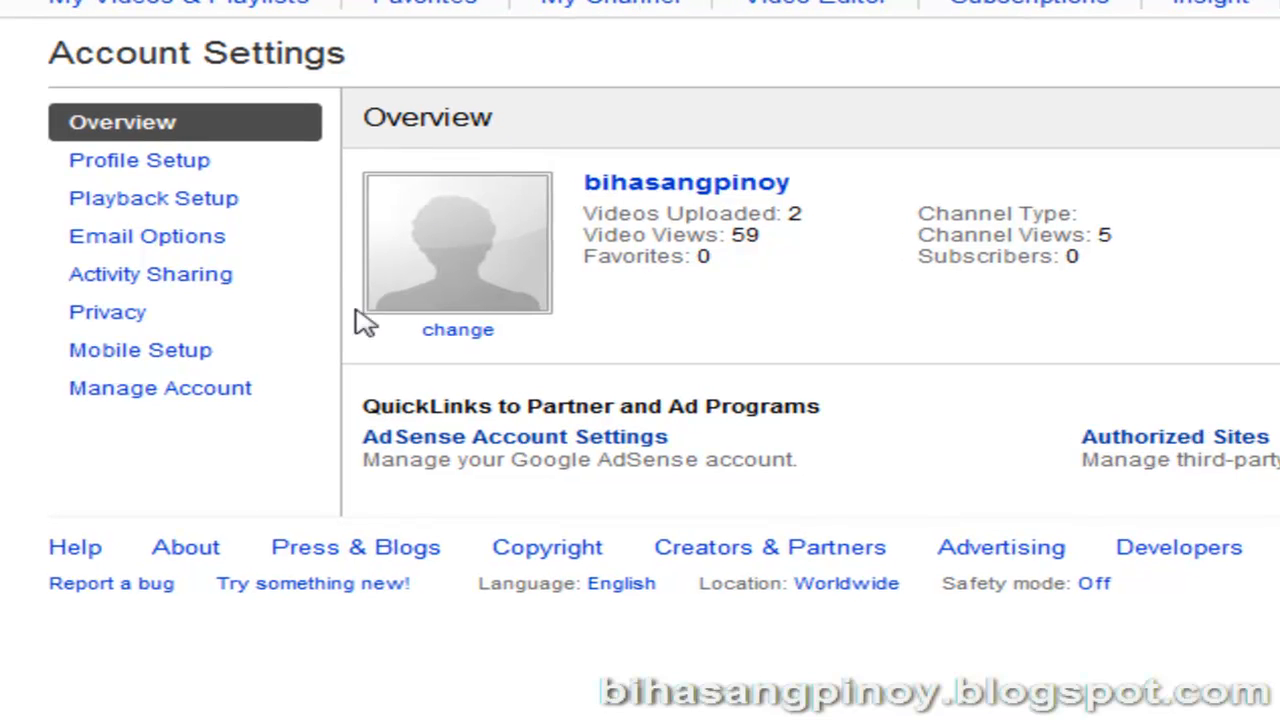
pyautogui.click(476, 332)
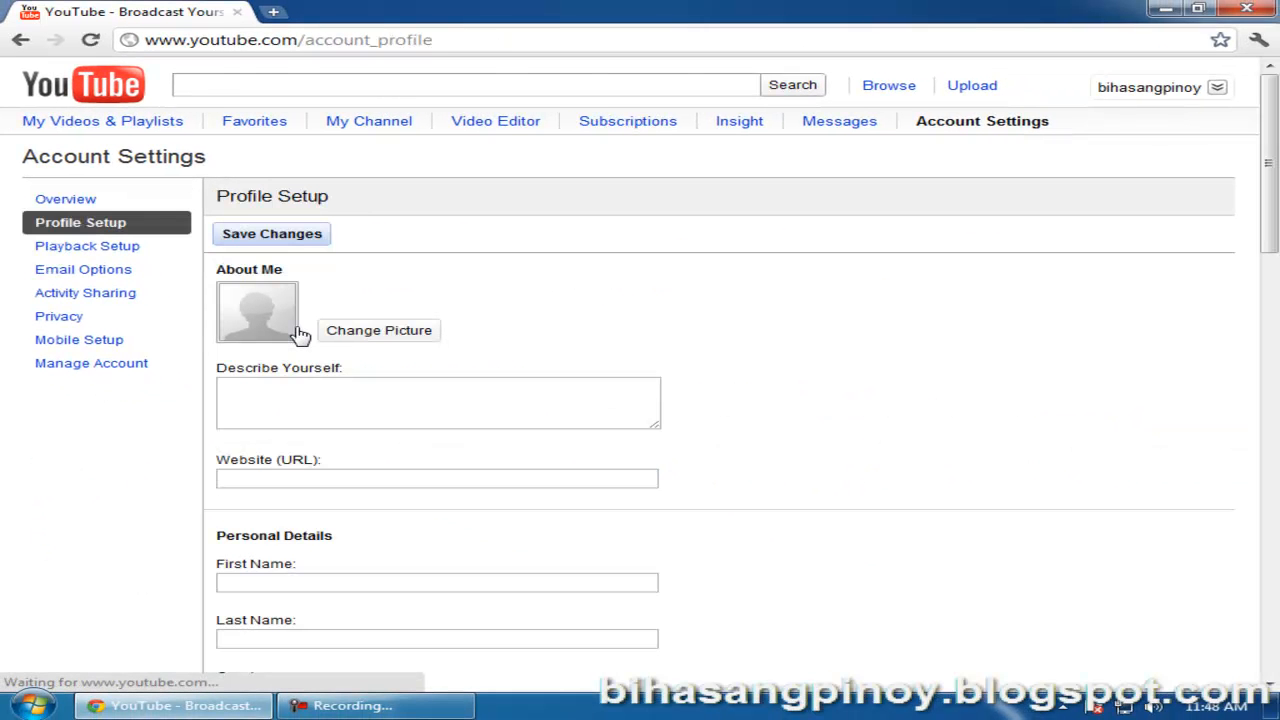
pyautogui.scroll(-1, 375, 360)
pyautogui.scroll(1, 371, 357)
pyautogui.click(375, 332)
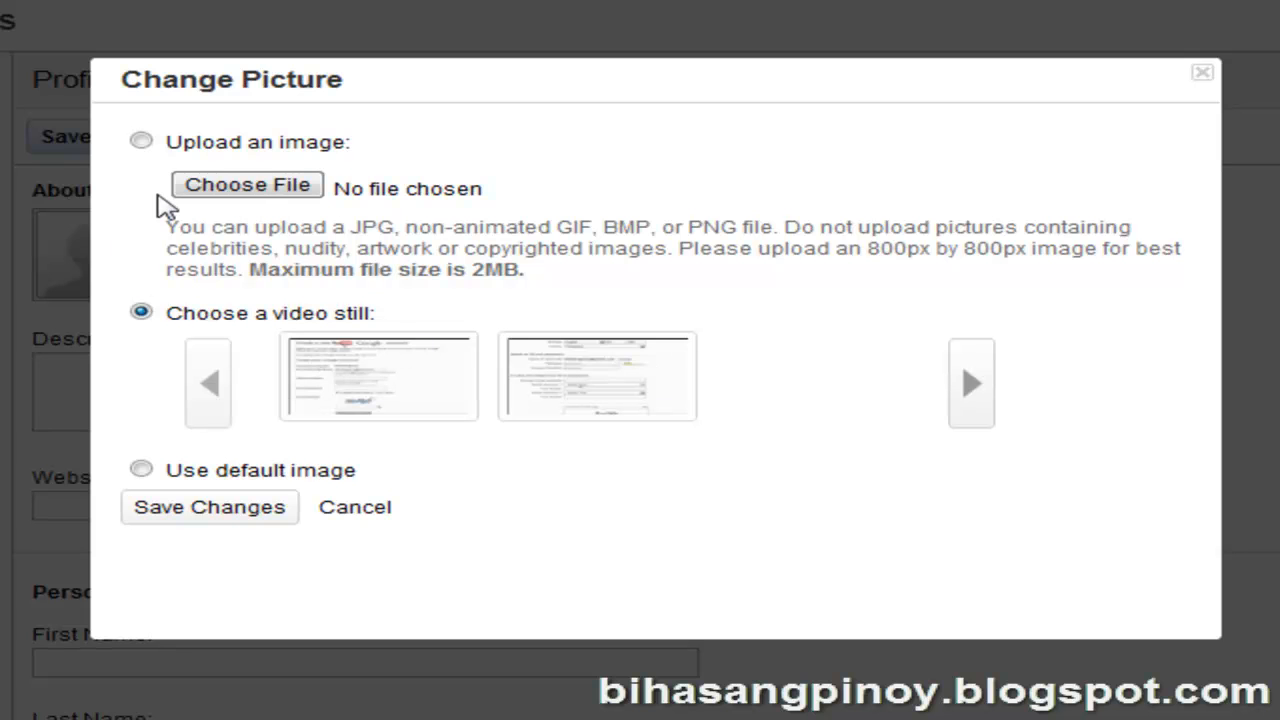
# Upload the PinoyFlag image from the Desktop as the profile picture and save the profile changes.
pyautogui.click(140, 142)
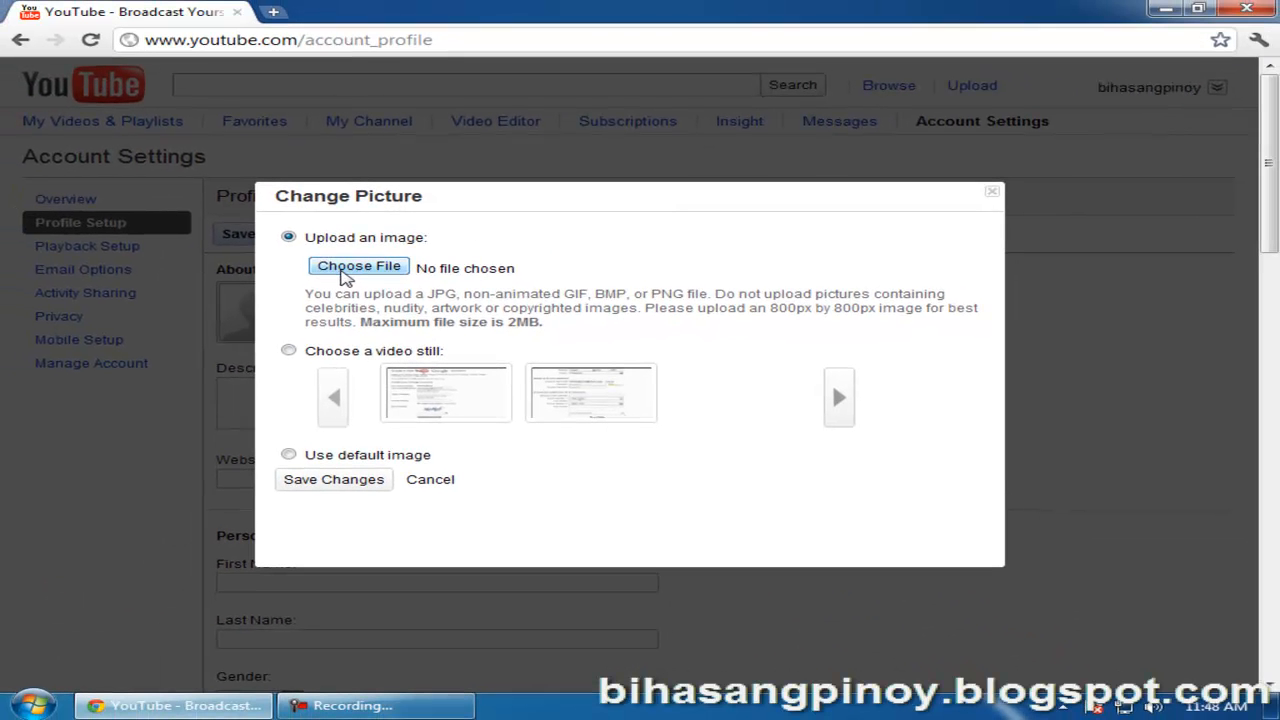
pyautogui.click(360, 267)
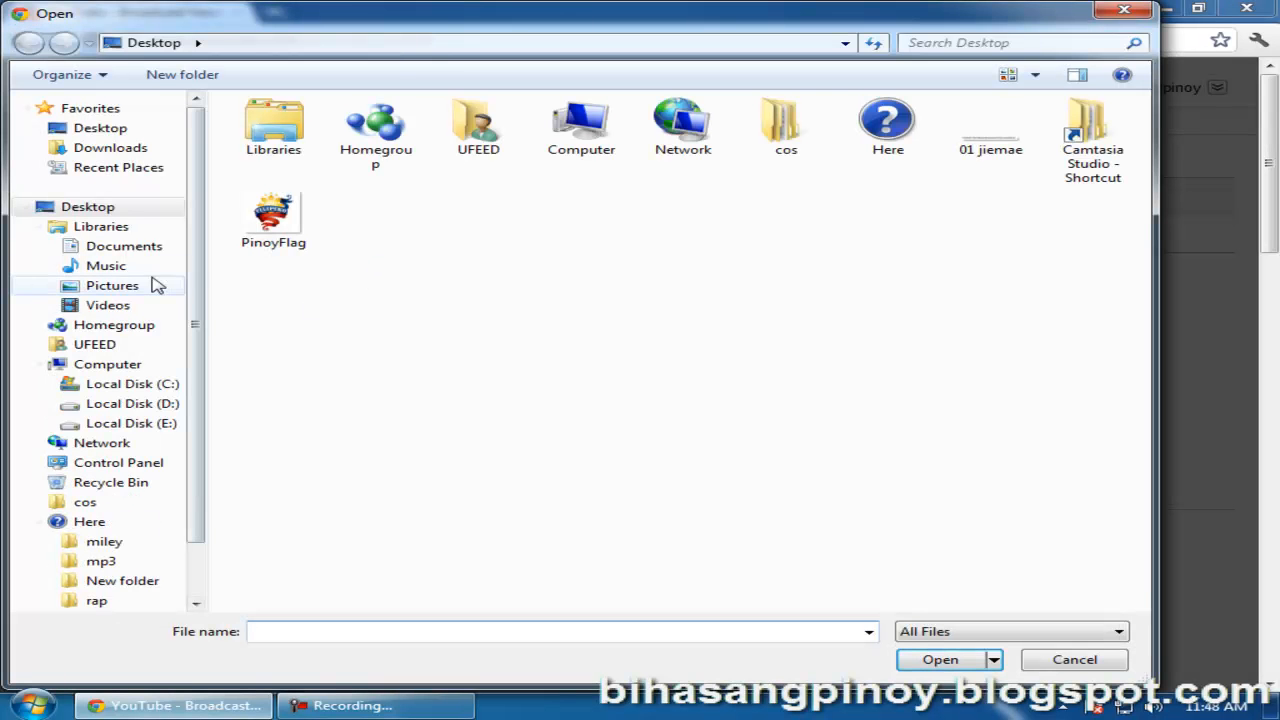
pyautogui.click(117, 213)
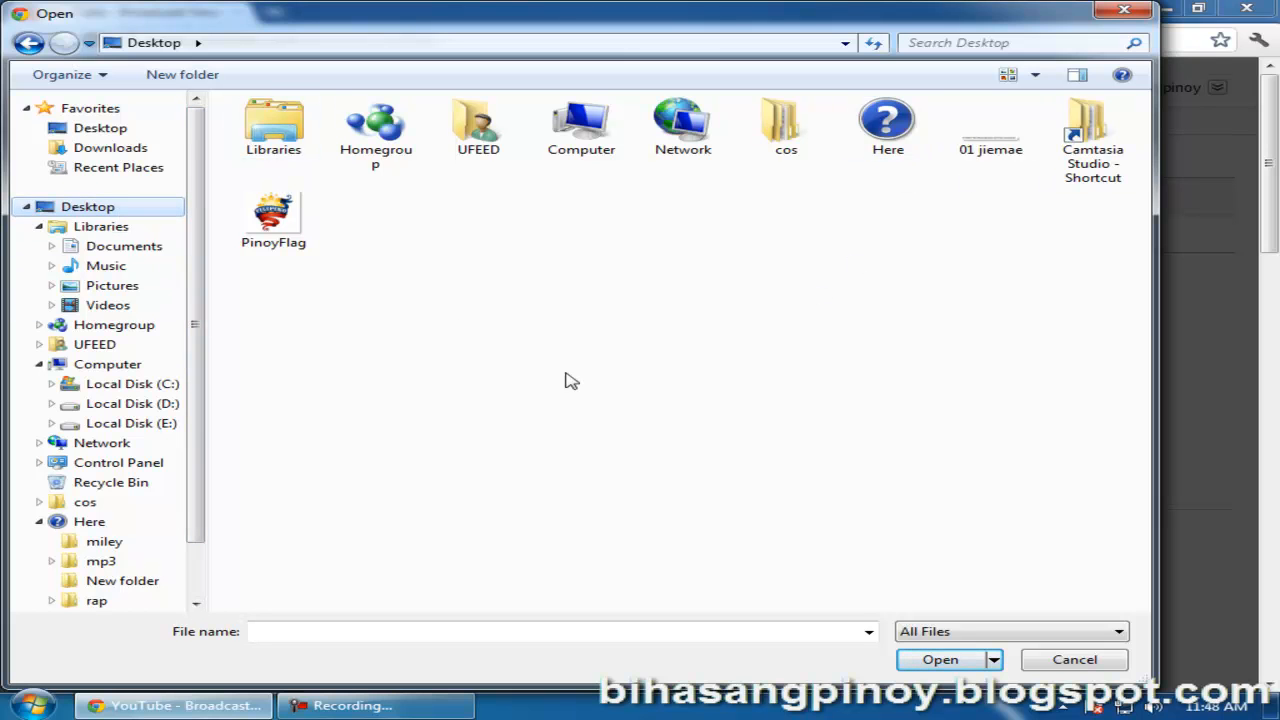
pyautogui.click(278, 237)
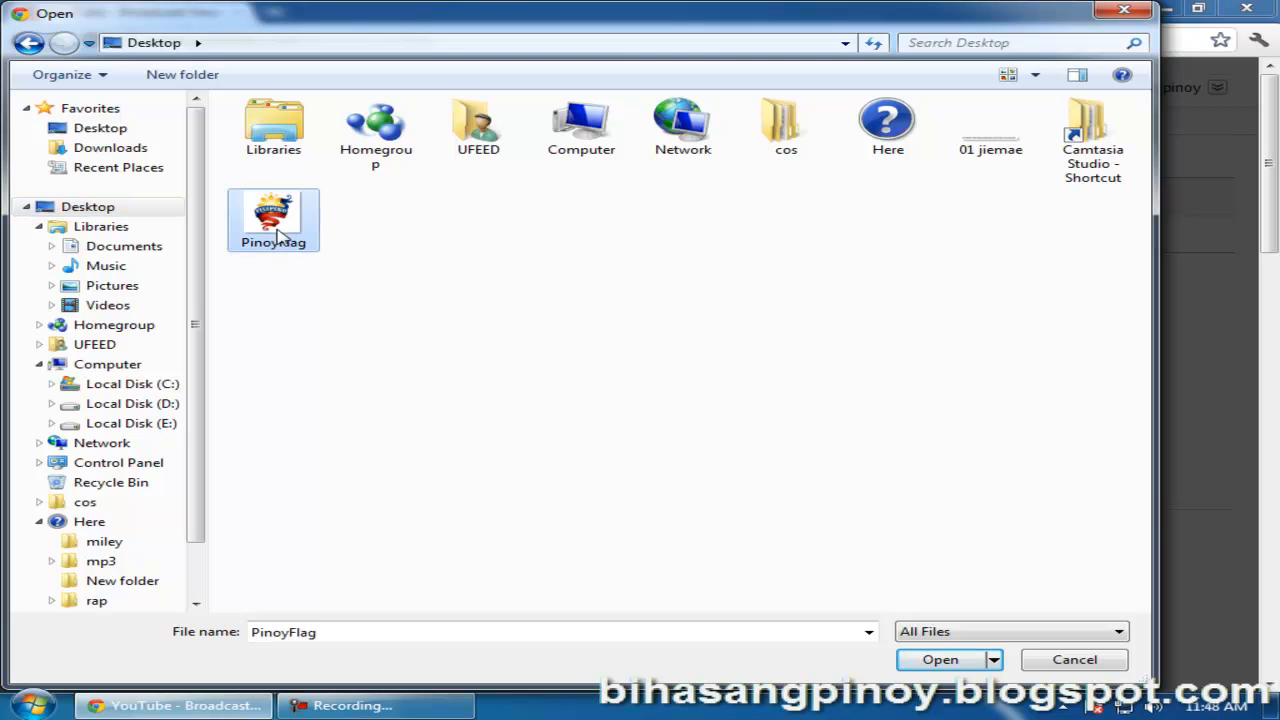
pyautogui.click(918, 665)
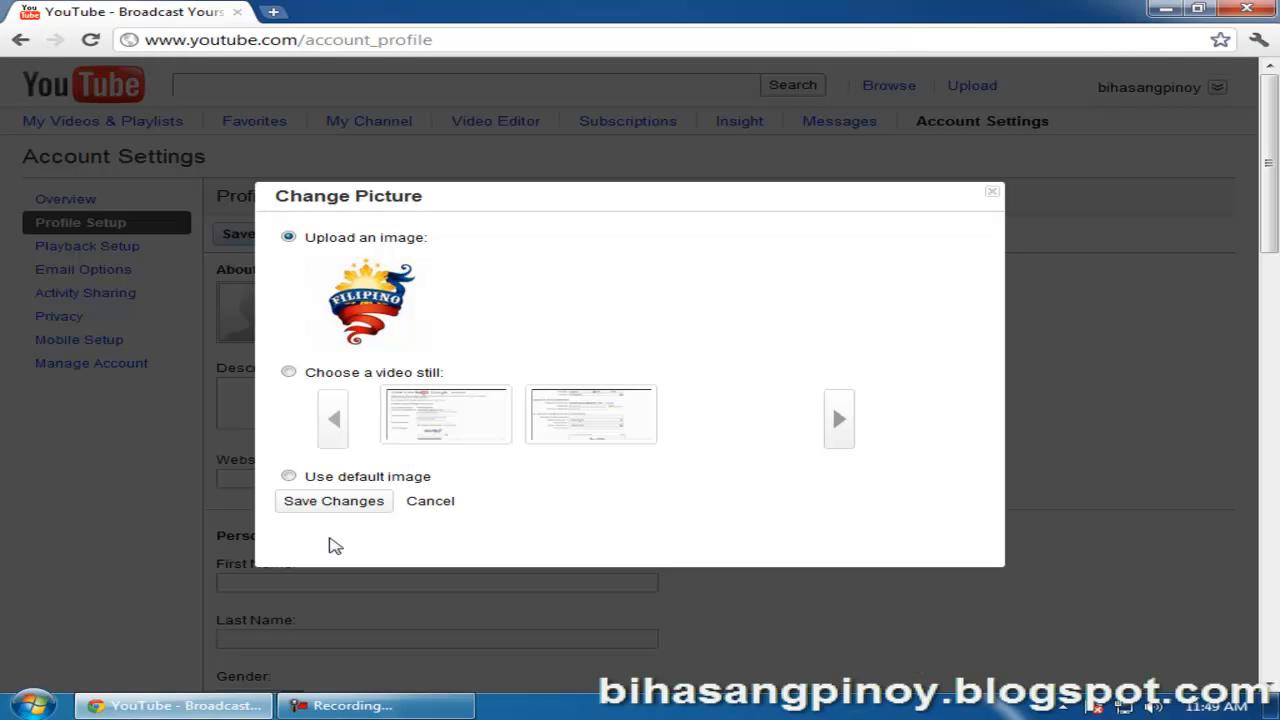
pyautogui.click(336, 505)
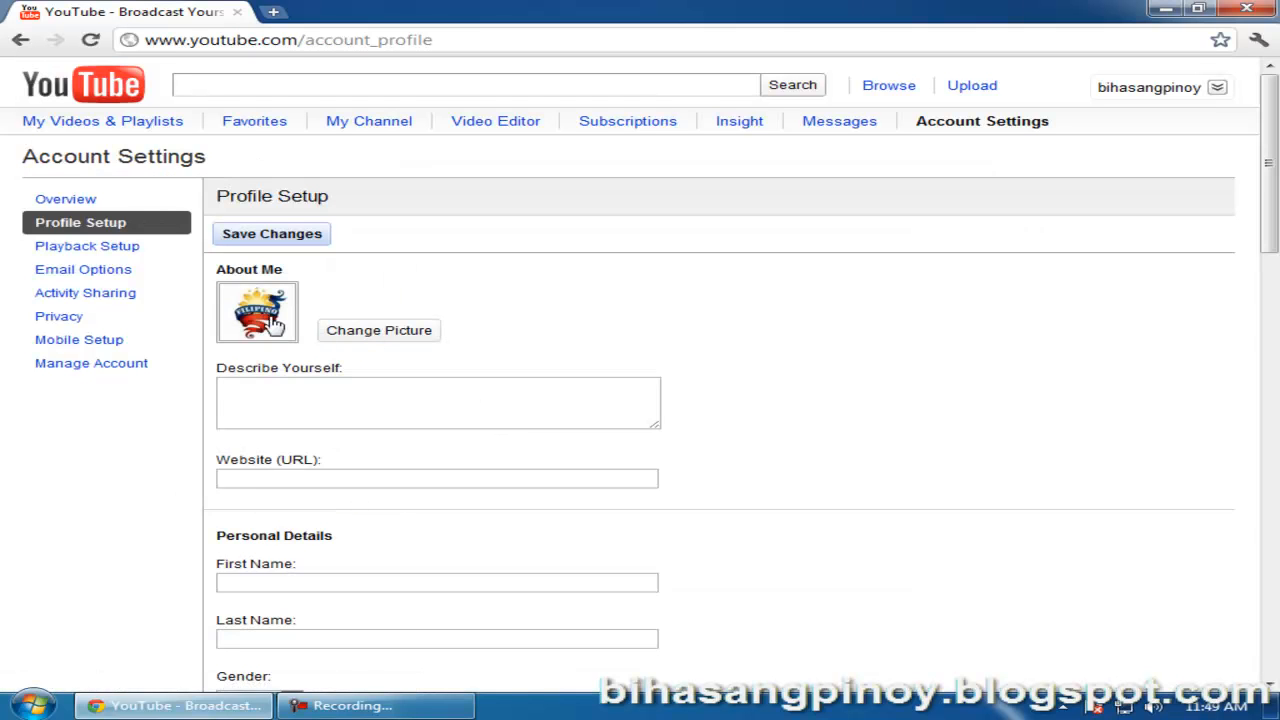
pyautogui.click(280, 240)
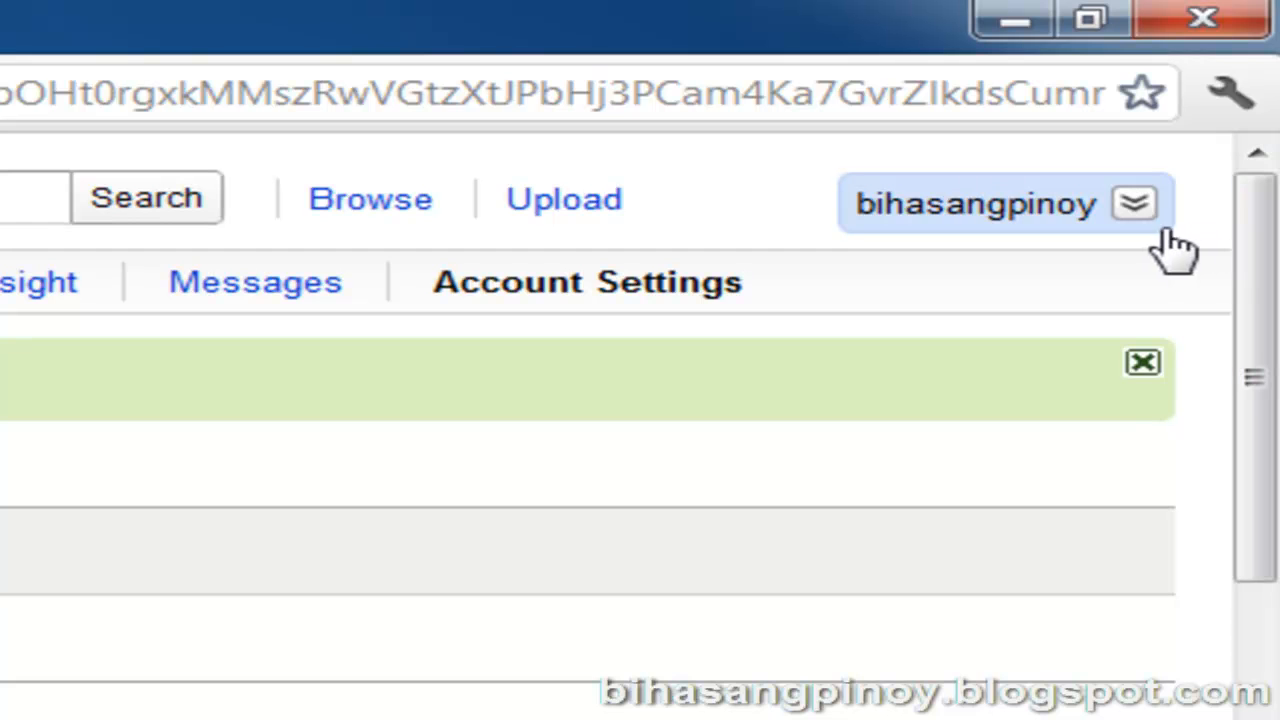
# Return to the account's channel page and check its profile picture.
pyautogui.click(1135, 205)
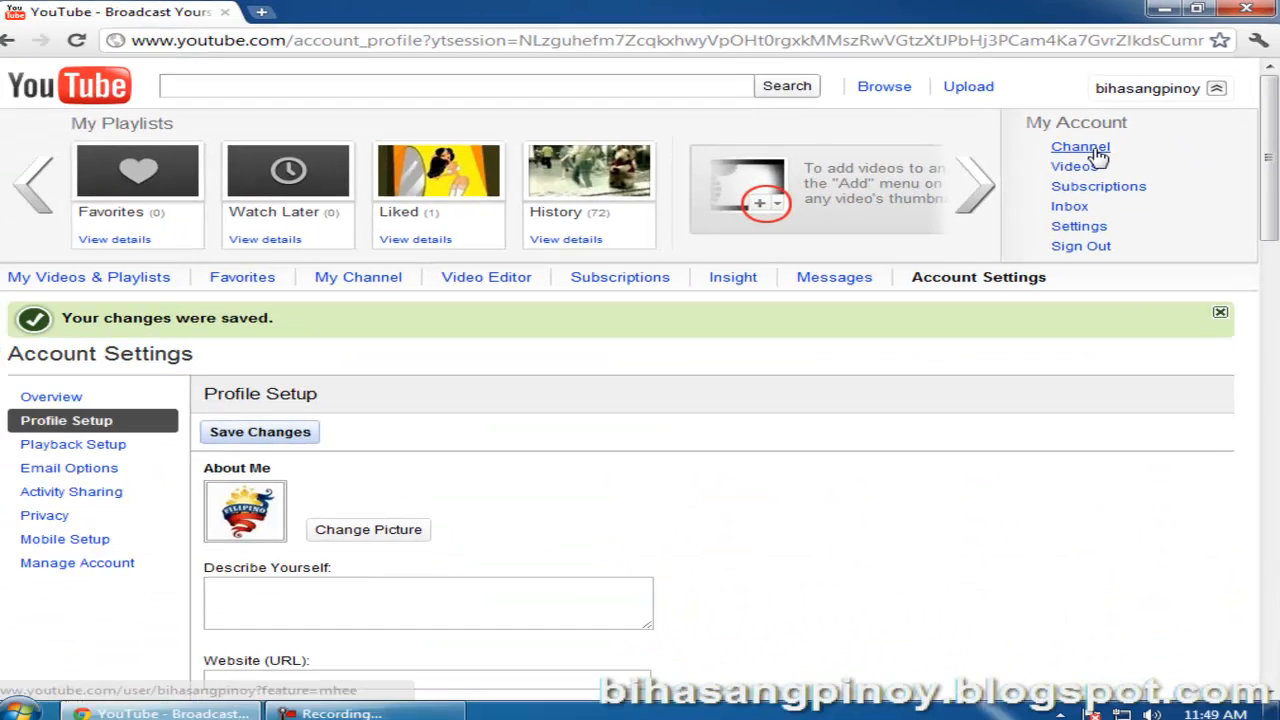
pyautogui.click(968, 262)
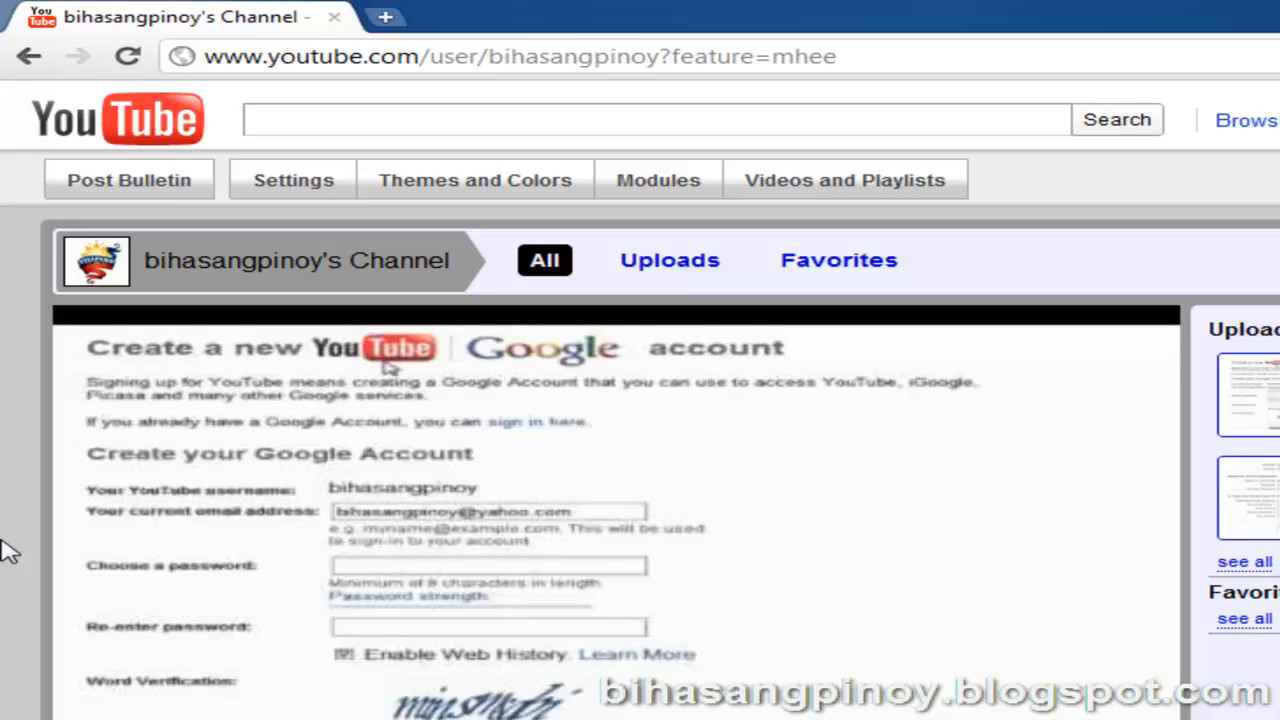
pyautogui.scroll(-5, 150, 400)
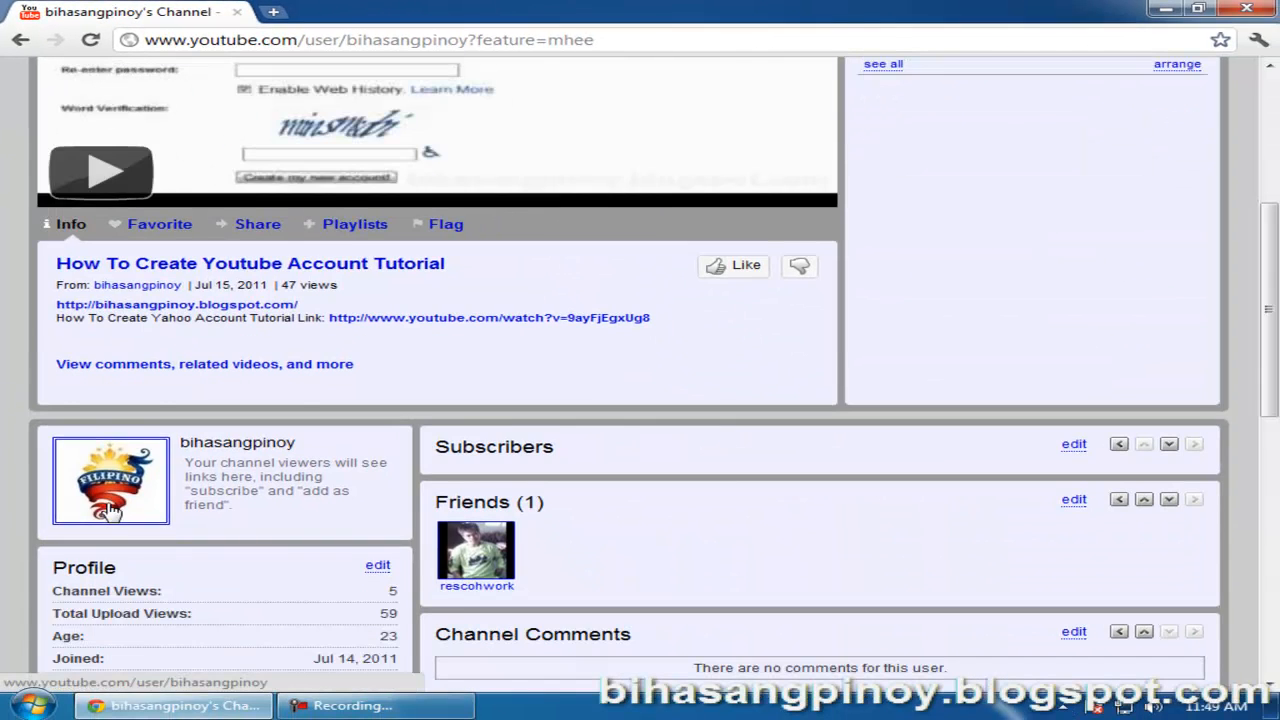
pyautogui.scroll(3, 5, 483)
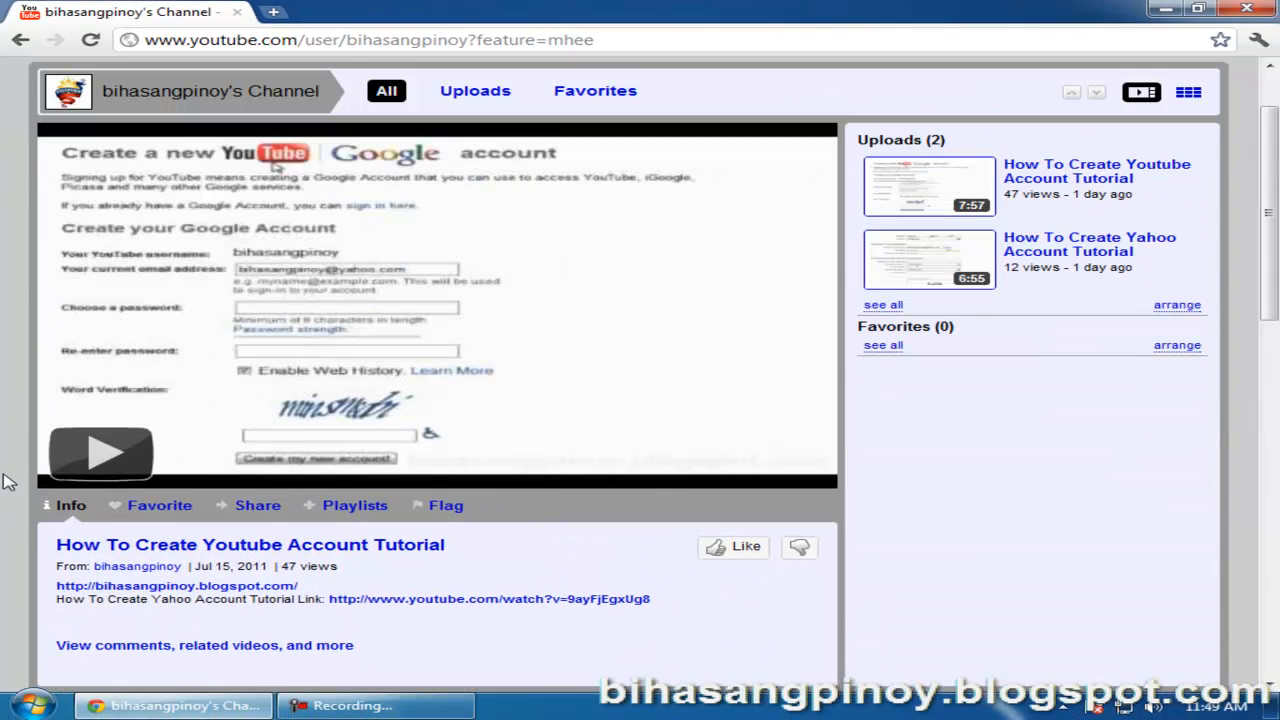
# Apply the Clean theme to the channel and save the changes.
pyautogui.scroll(1, 1212, 465)
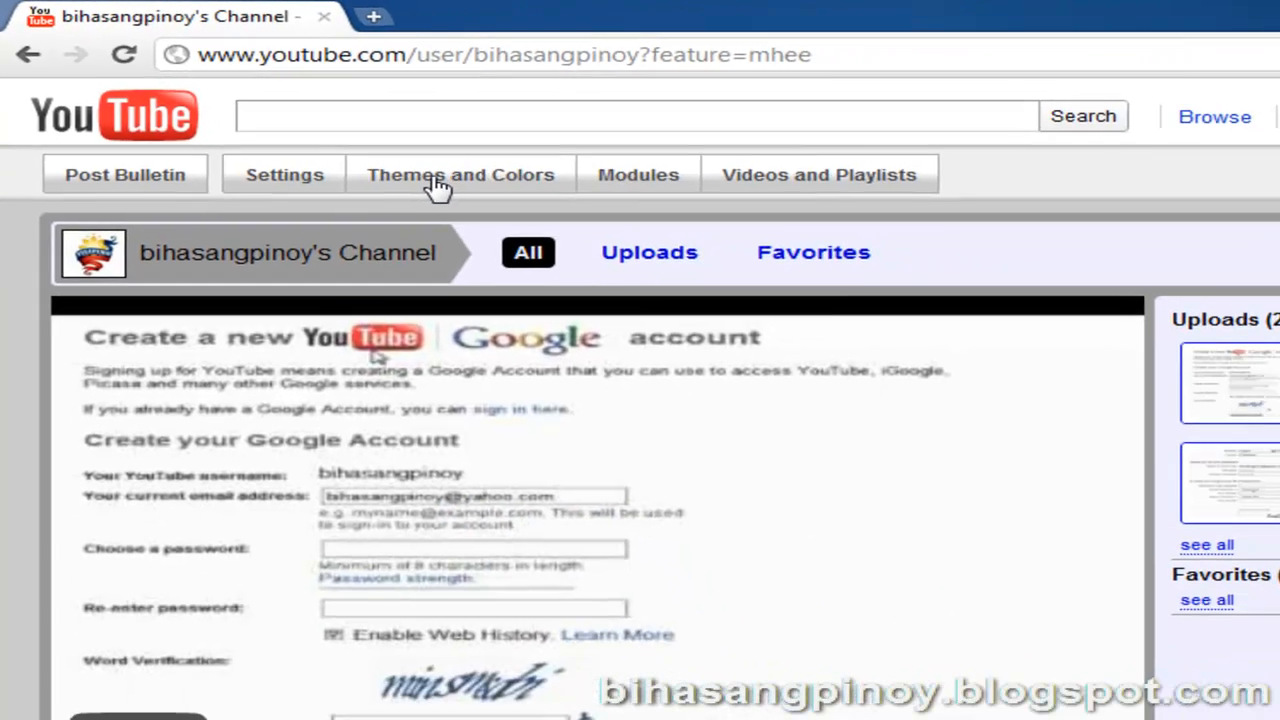
pyautogui.click(594, 244)
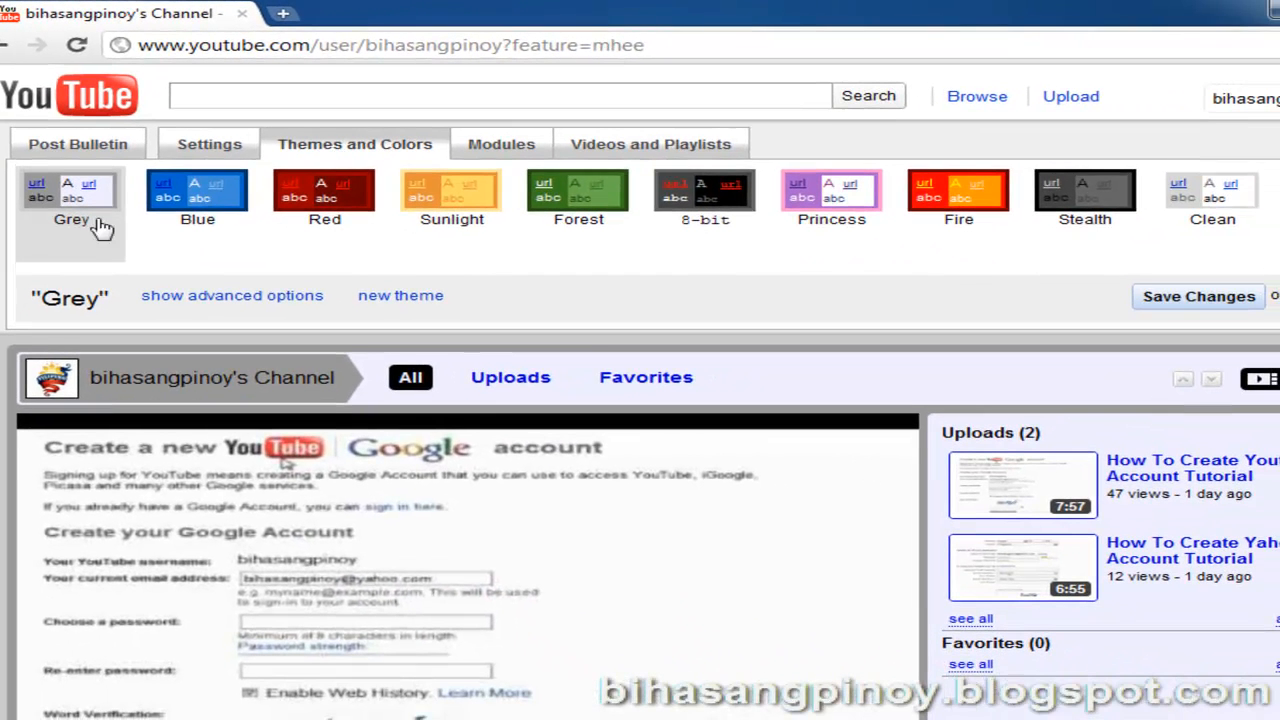
pyautogui.click(1222, 197)
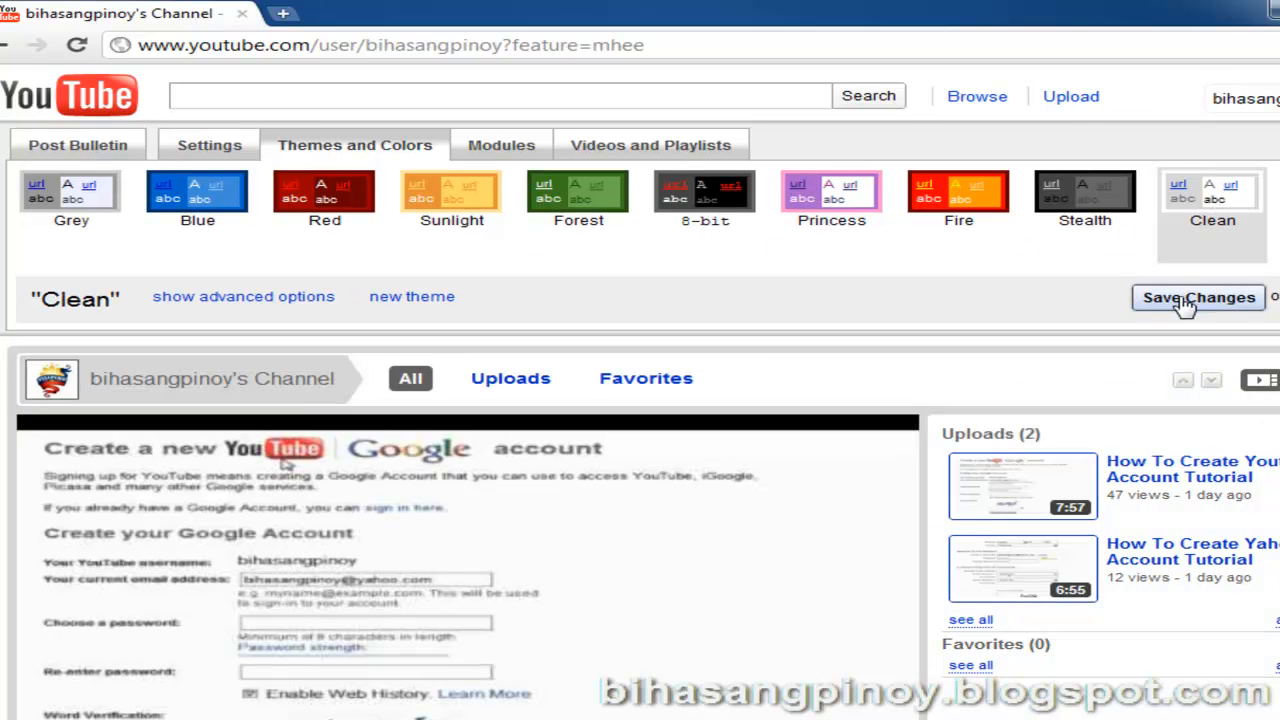
pyautogui.click(1185, 300)
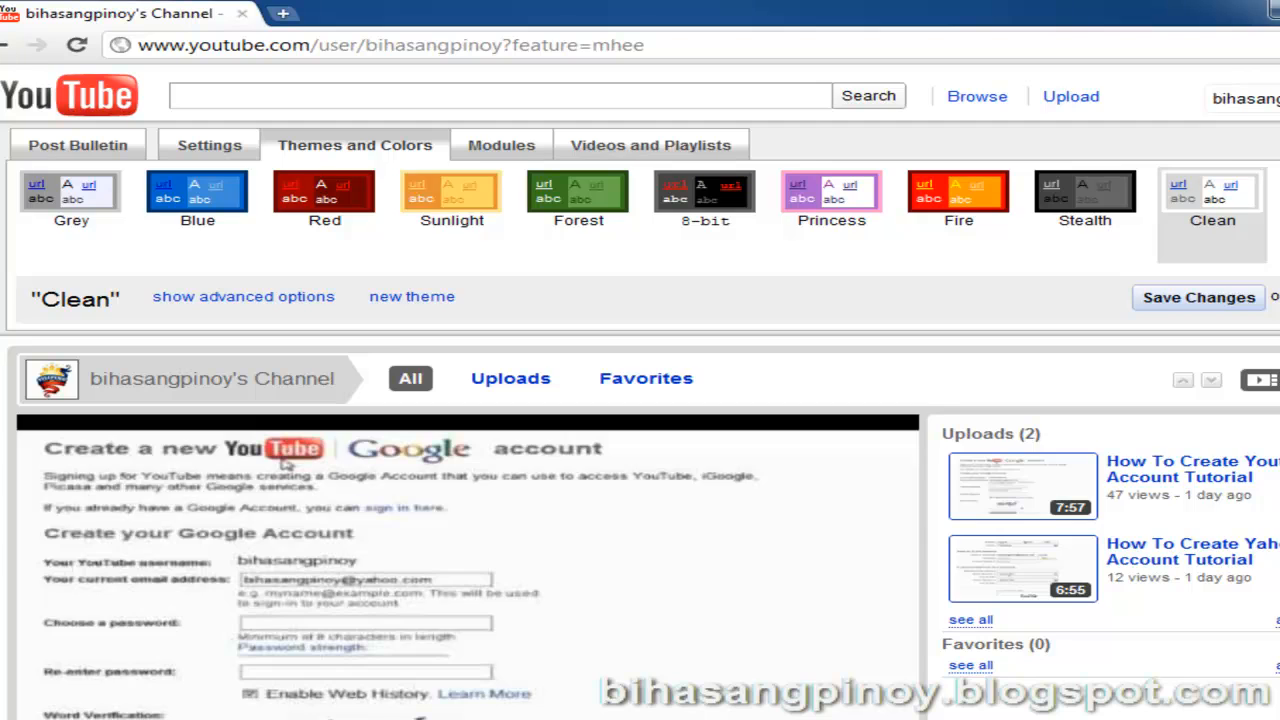
# Show the advanced options of the Clean theme and look over its settings and the channel page.
pyautogui.scroll(-5, 287, 463)
pyautogui.scroll(5, 286, 462)
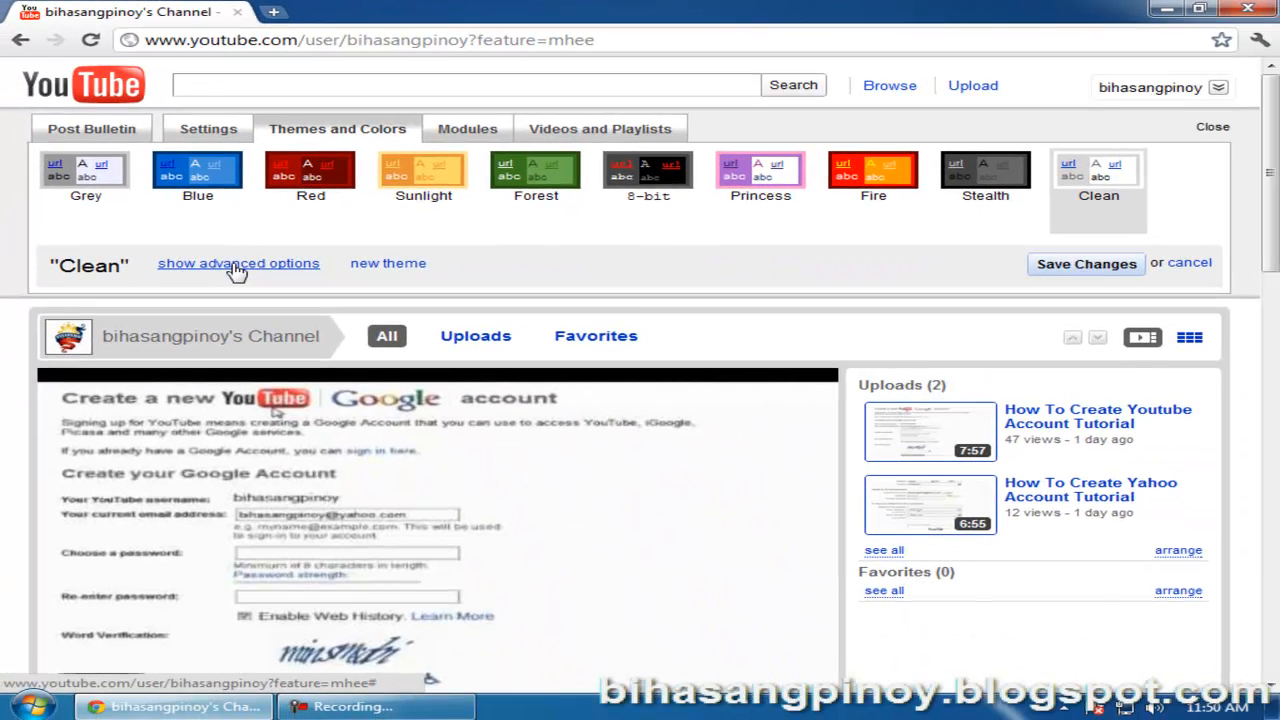
pyautogui.click(236, 264)
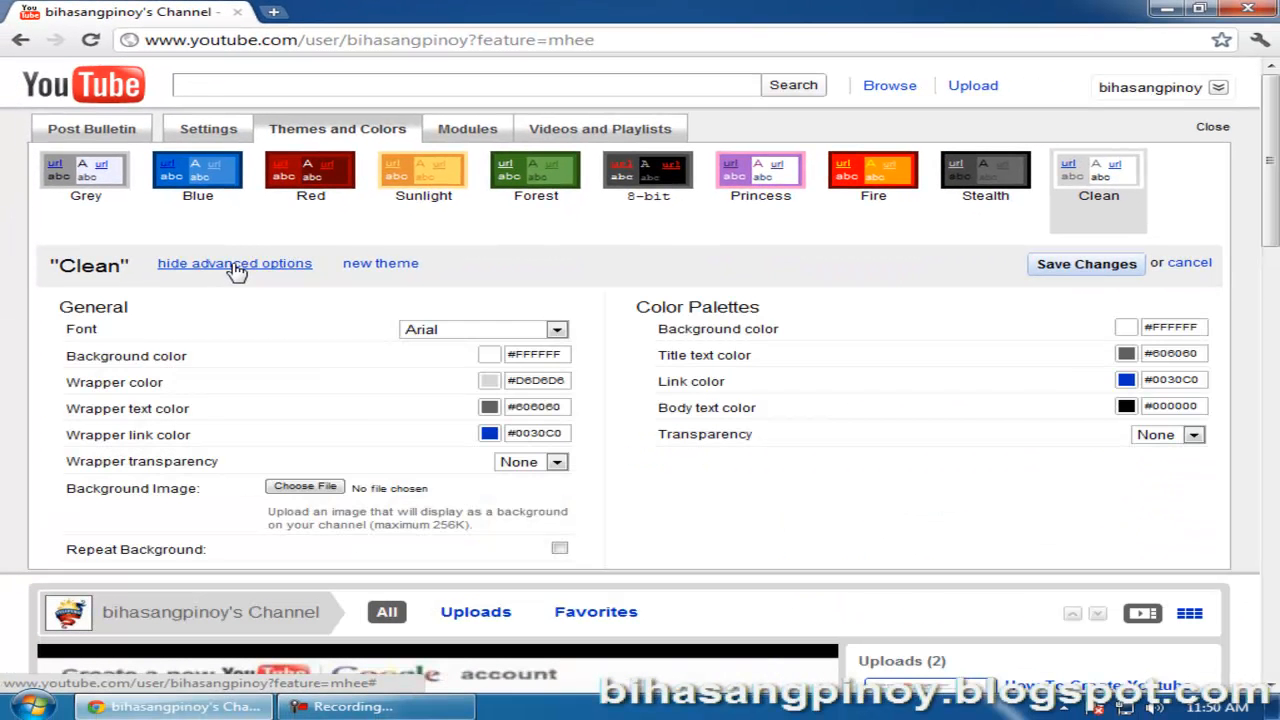
pyautogui.scroll(-2, 5, 415)
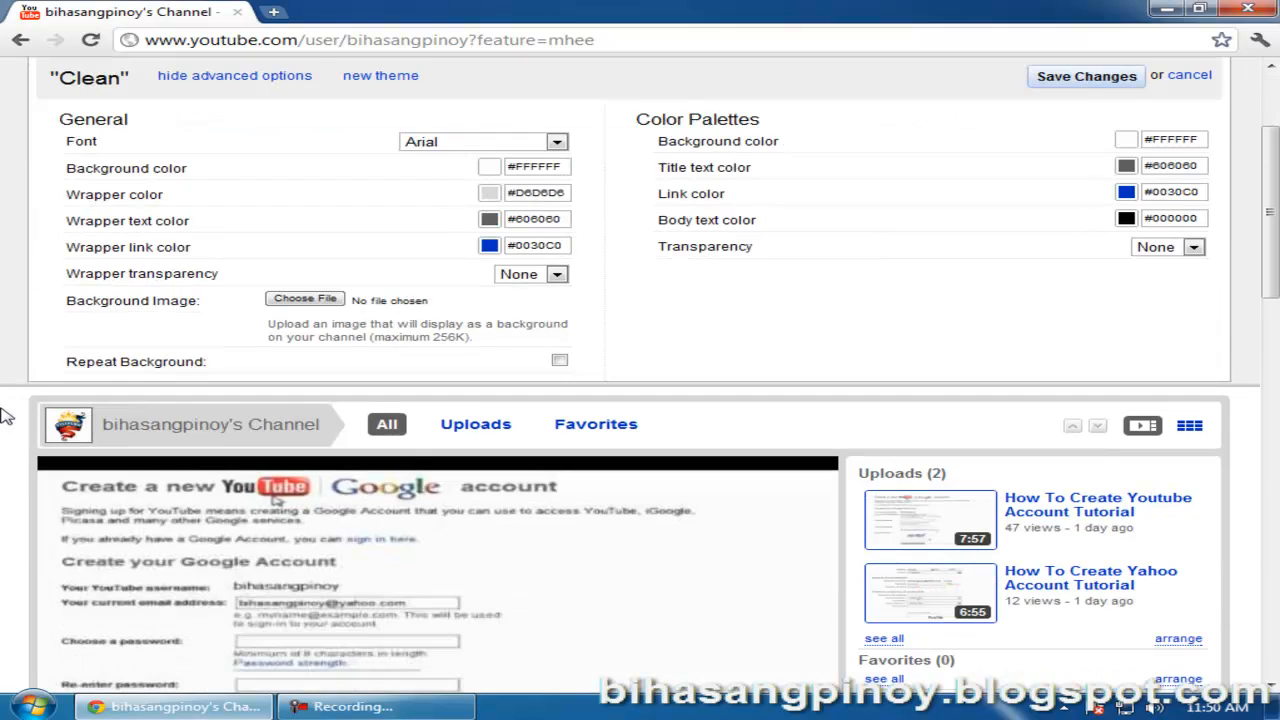
pyautogui.scroll(-1, 5, 415)
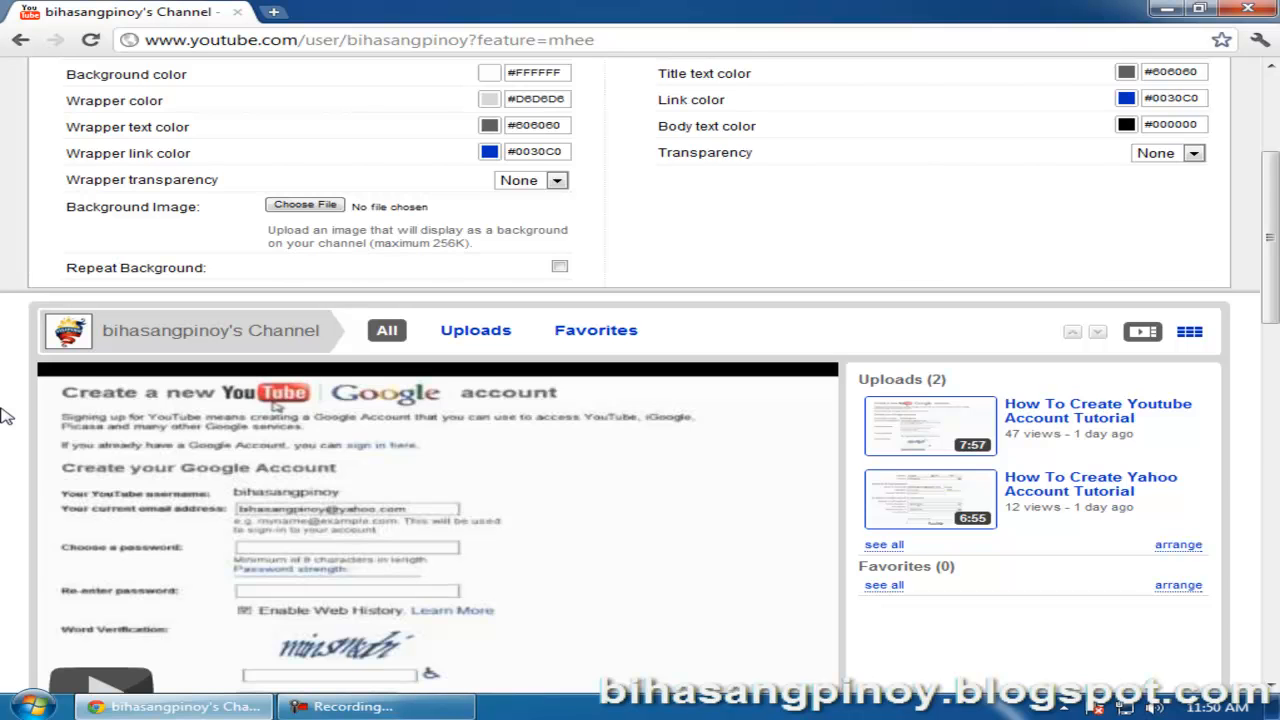
pyautogui.scroll(-5, 5, 415)
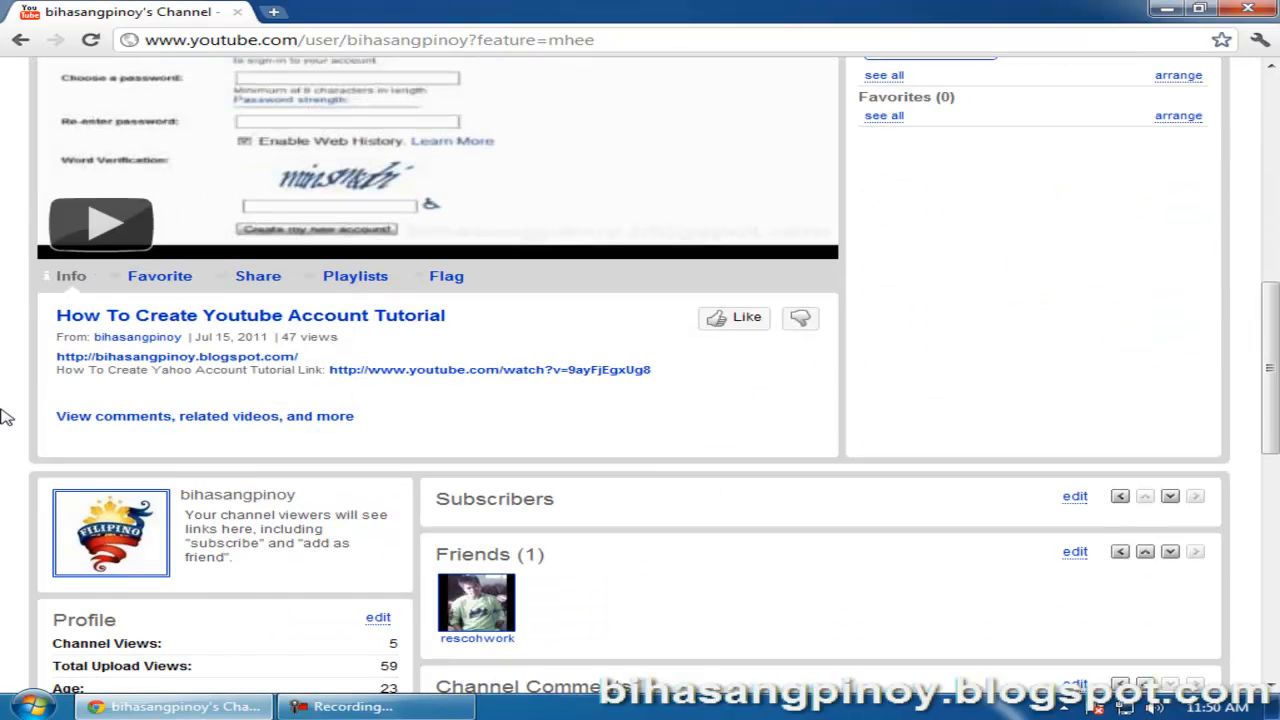
pyautogui.scroll(5, 5, 415)
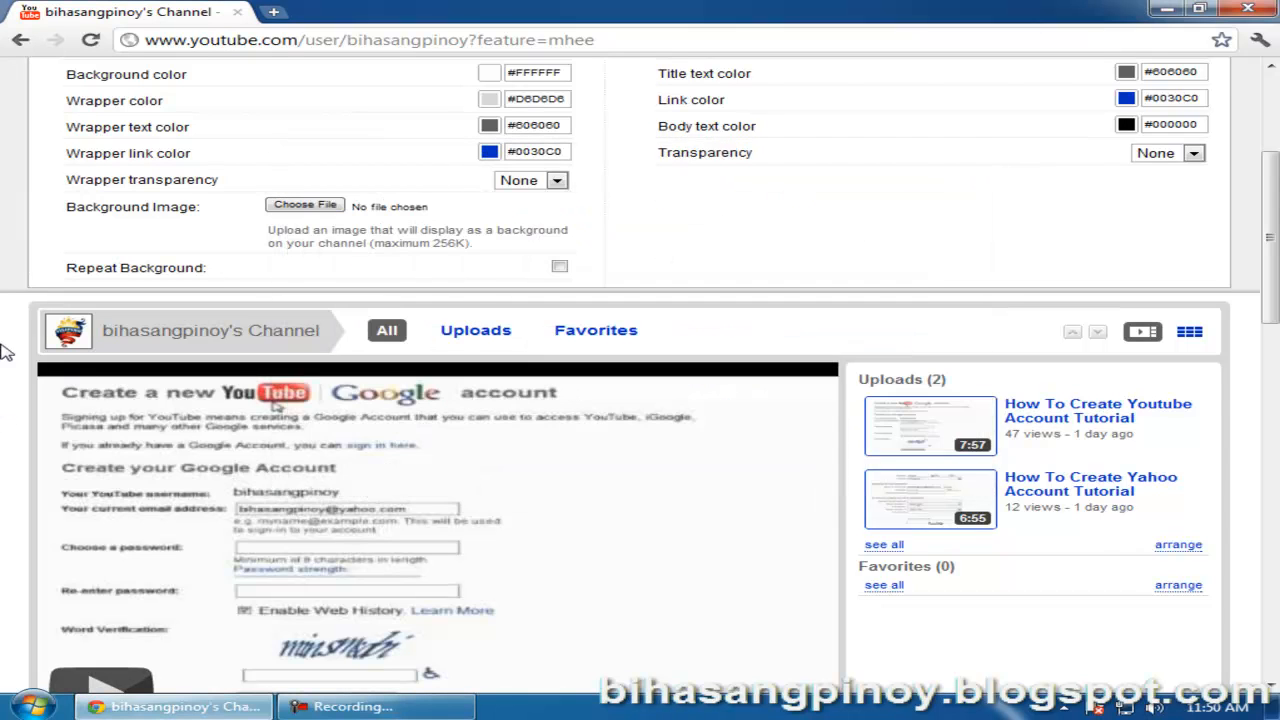
# Upload the PinoyFlag image from the Desktop as the channel's background image.
pyautogui.scroll(1, 5, 352)
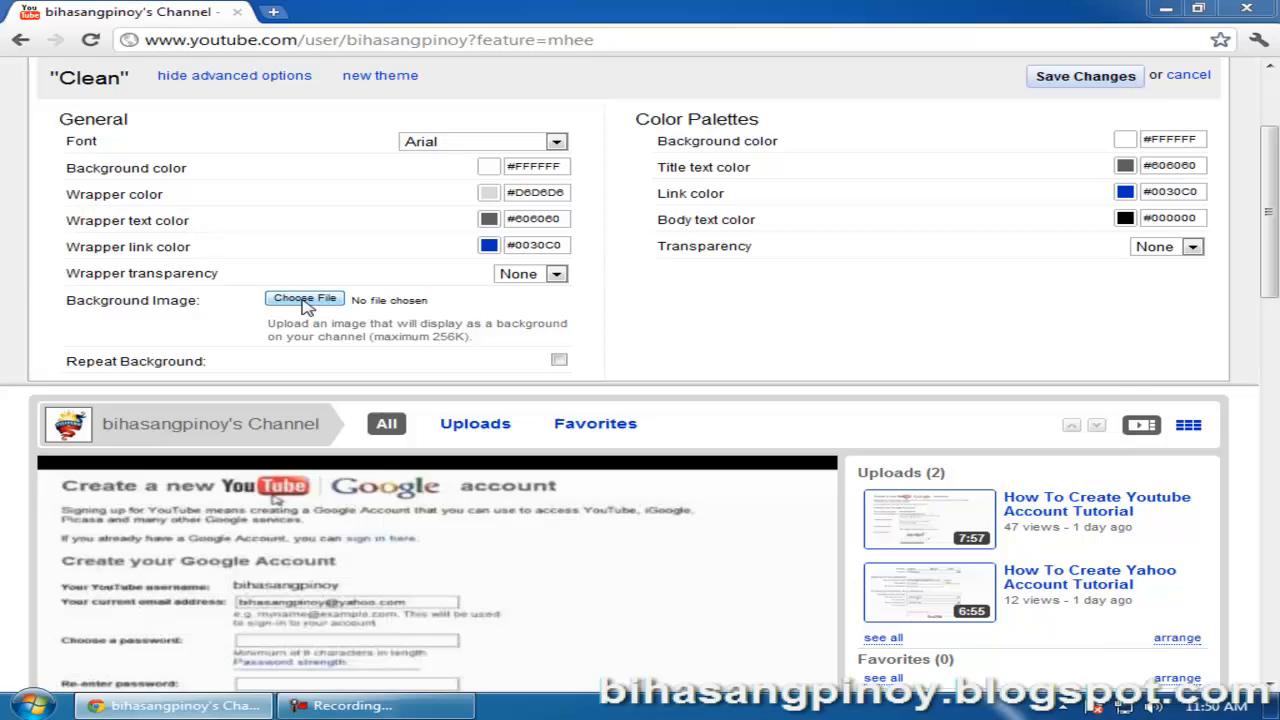
pyautogui.click(419, 380)
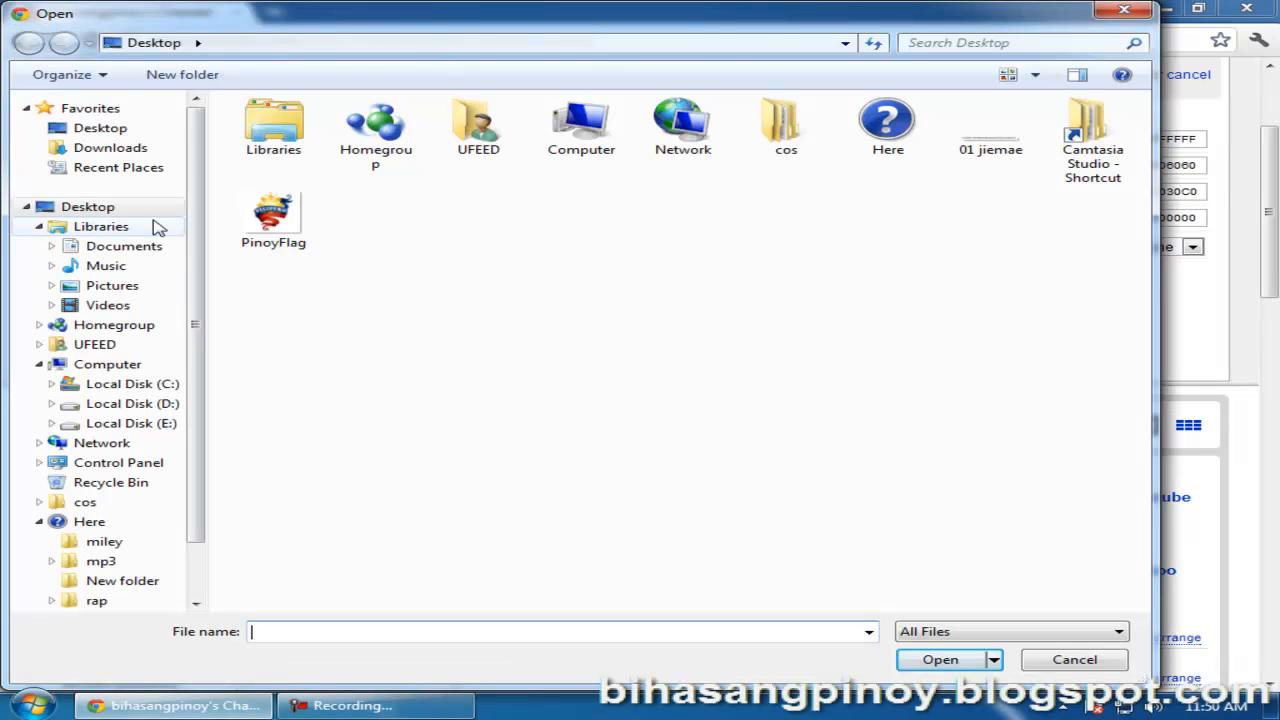
pyautogui.click(158, 218)
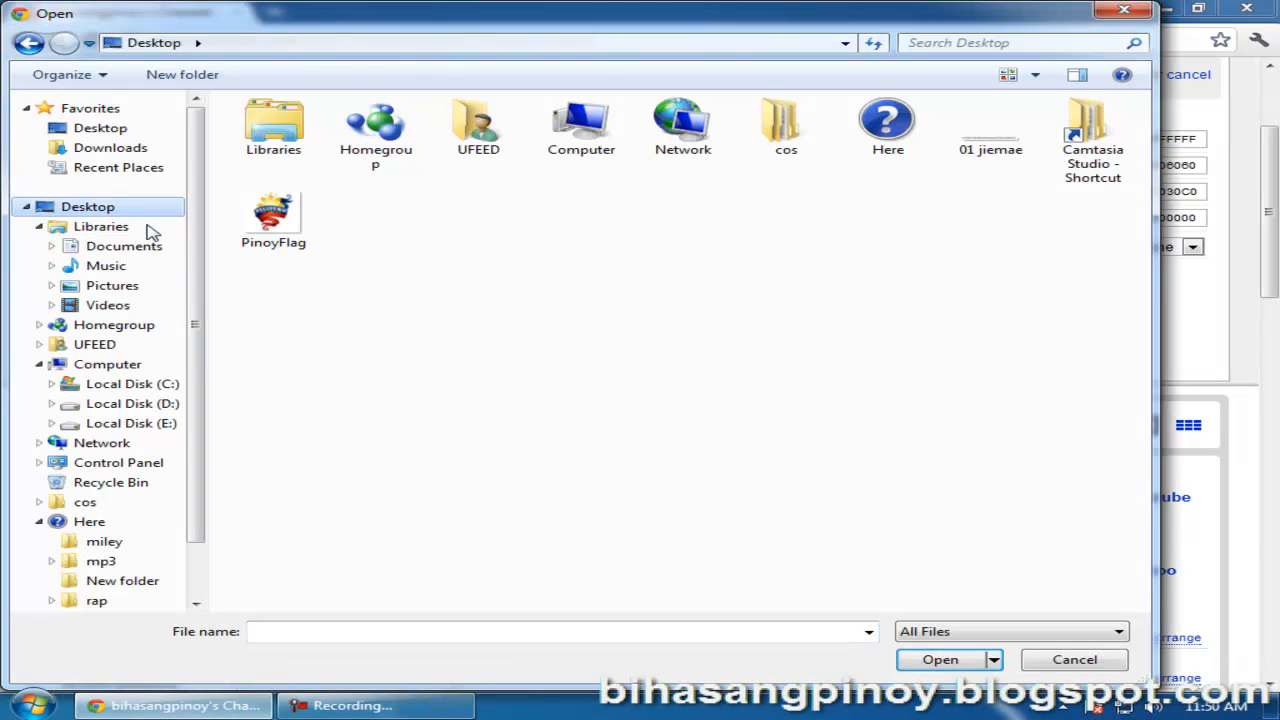
pyautogui.click(138, 250)
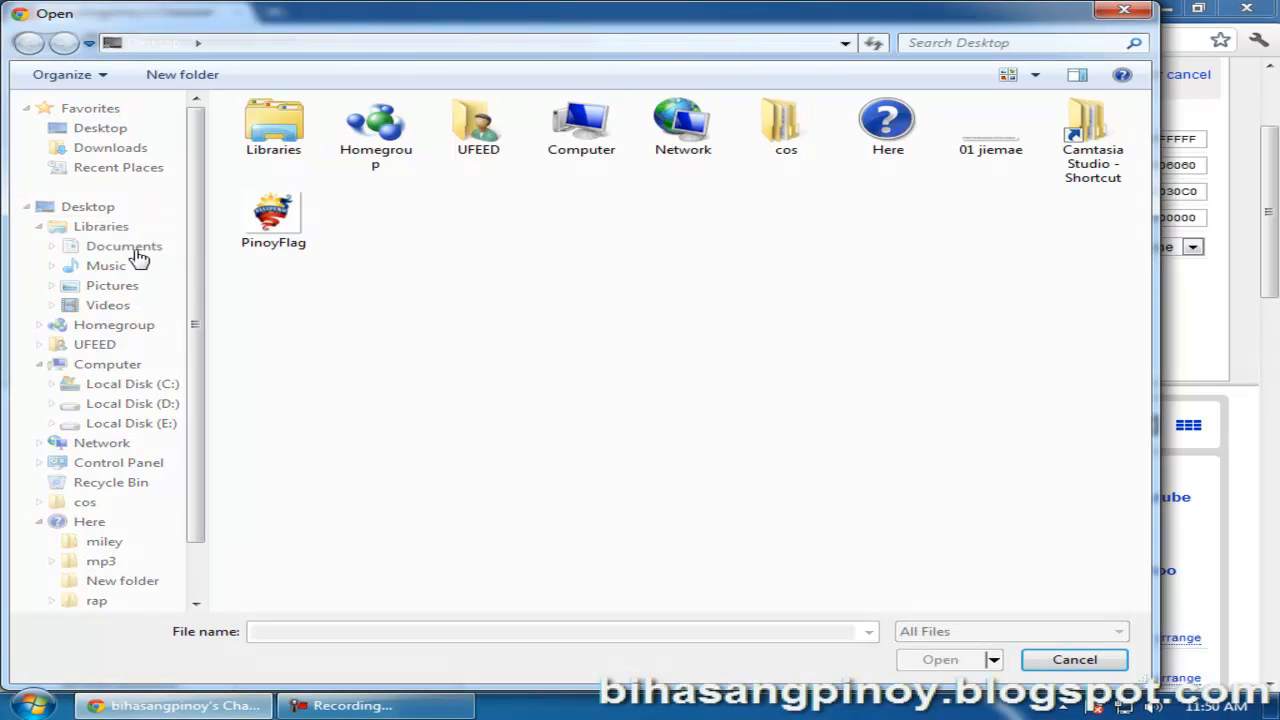
pyautogui.click(138, 252)
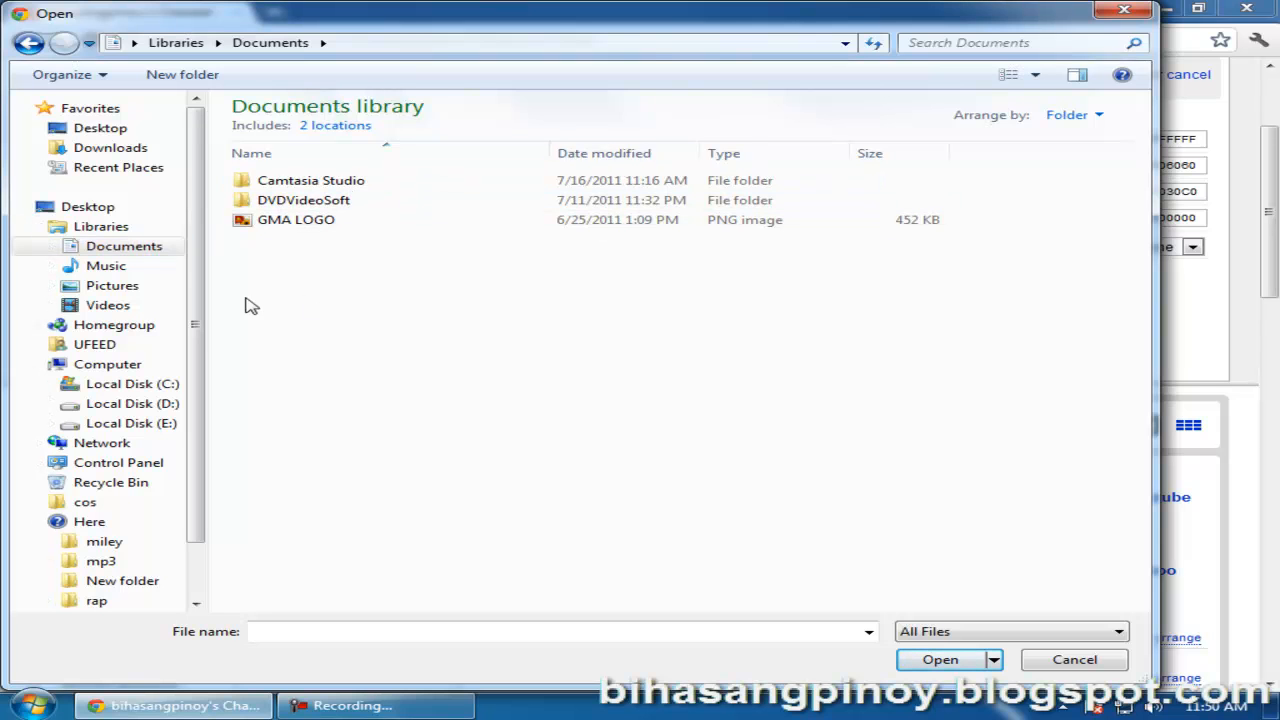
pyautogui.click(90, 207)
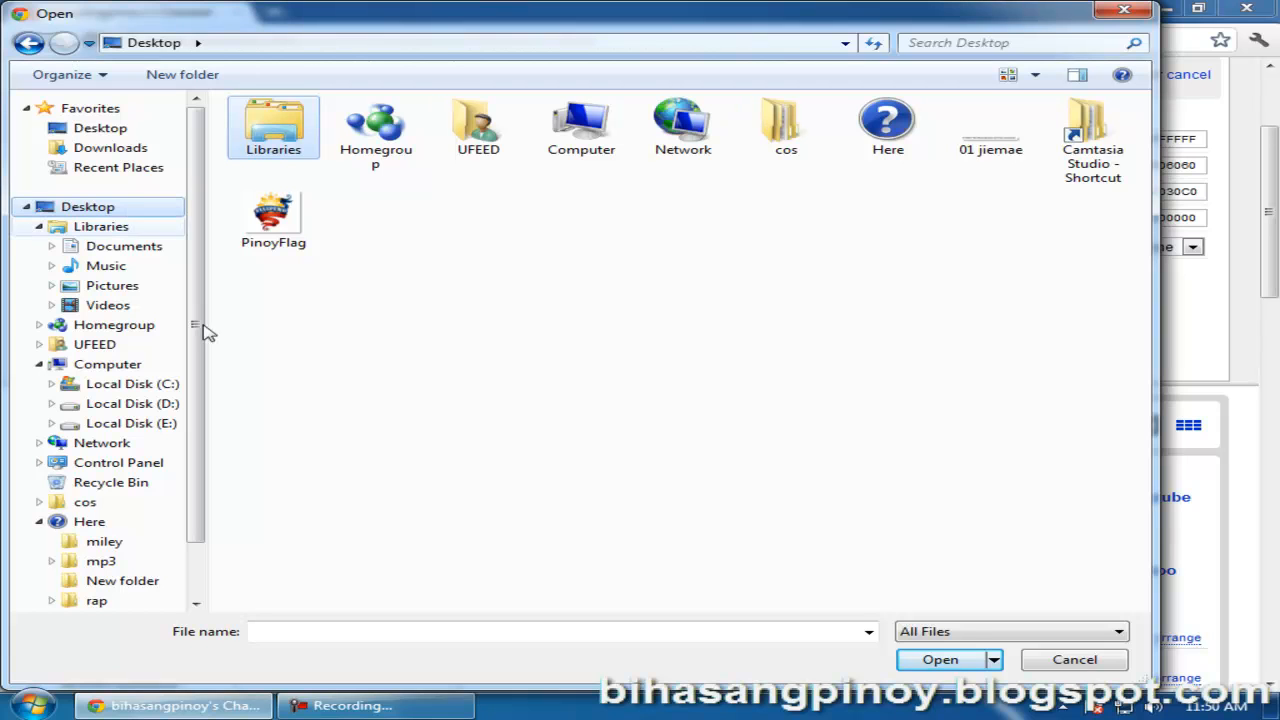
pyautogui.click(272, 236)
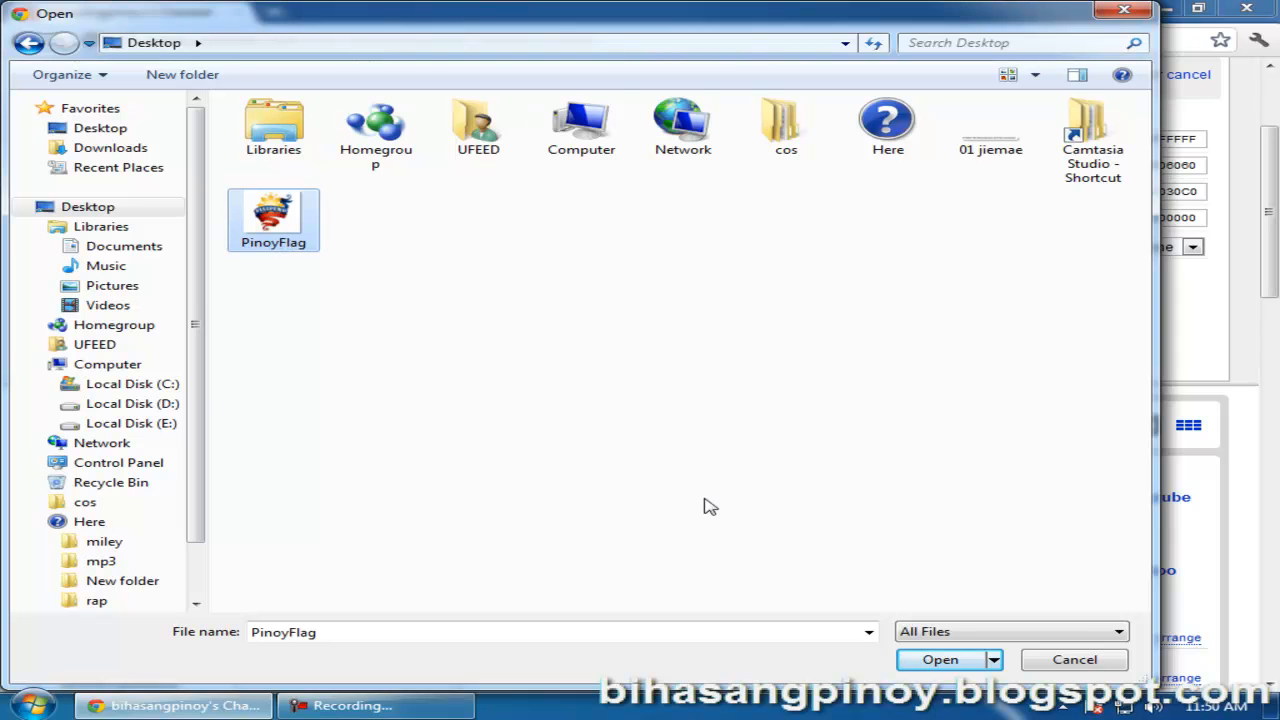
pyautogui.click(945, 661)
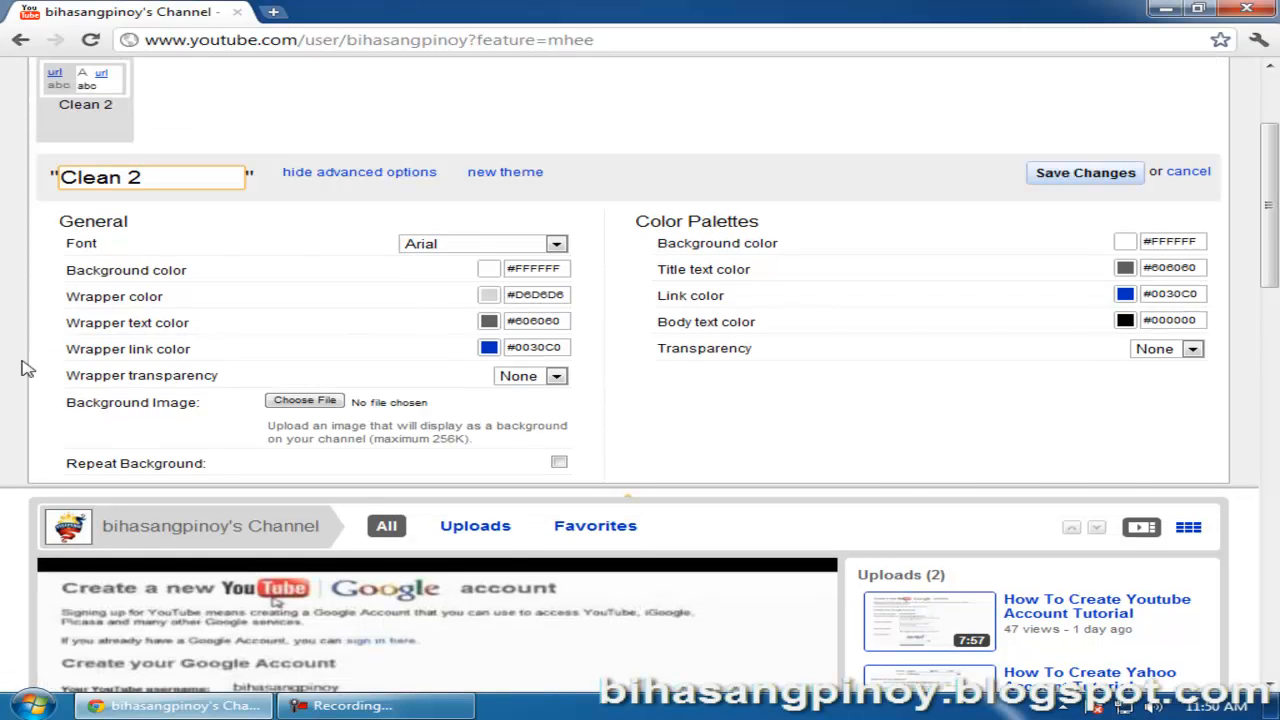
# Turn on Repeat Background for the channel's background image.
pyautogui.scroll(-4, 27, 368)
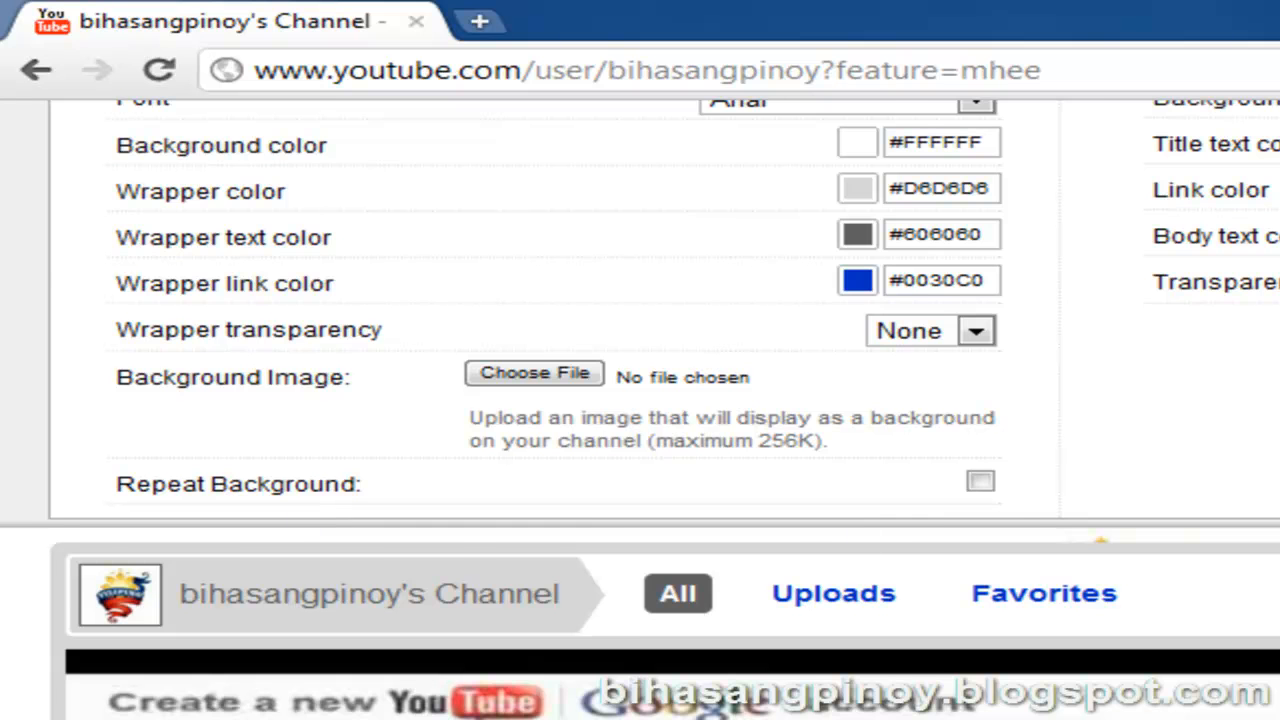
pyautogui.scroll(-2, 485, 560)
pyautogui.click(982, 320)
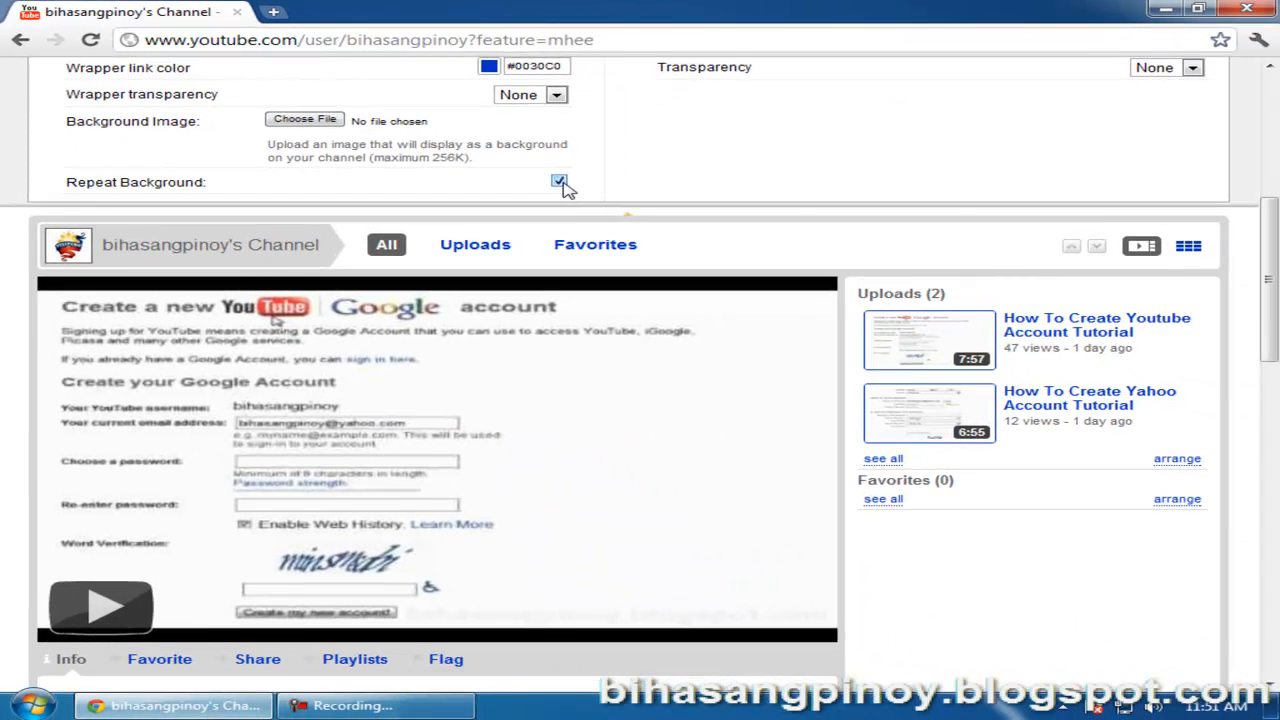
# Examine how the repeated background image looks around the video, profile and comment sections of the channel page.
pyautogui.scroll(-5, 5, 440)
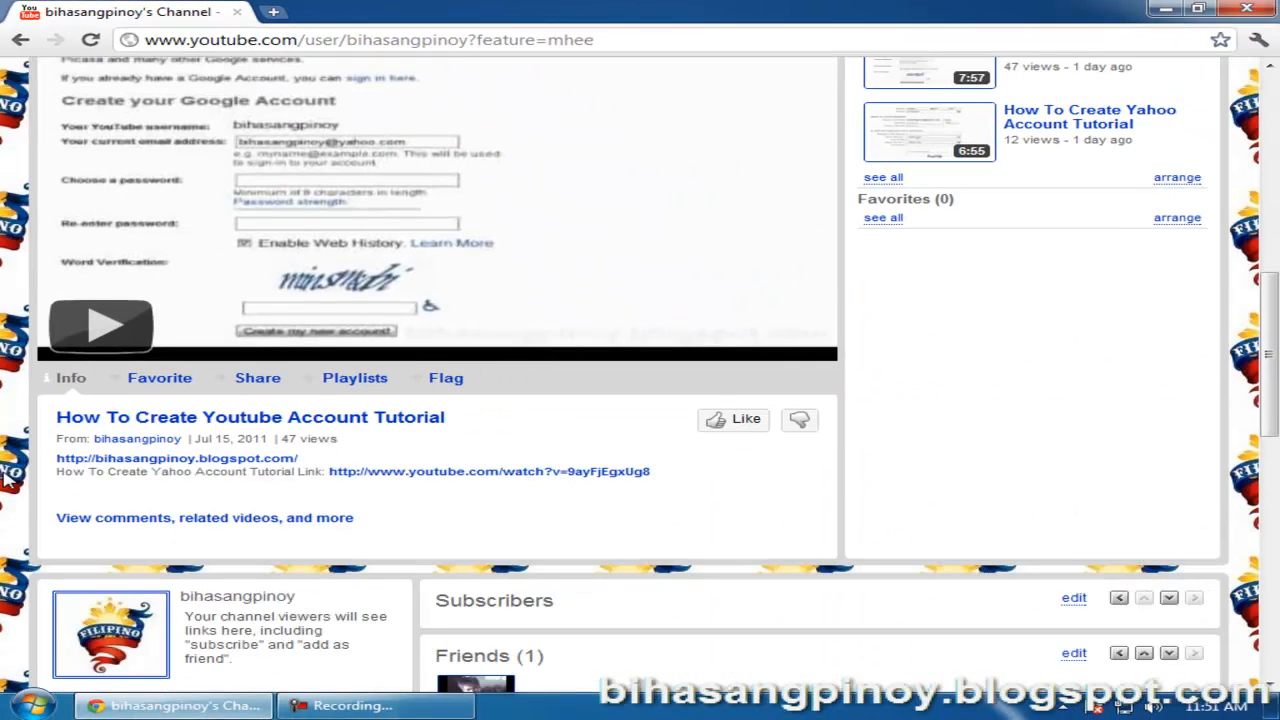
pyautogui.scroll(-3, 5, 485)
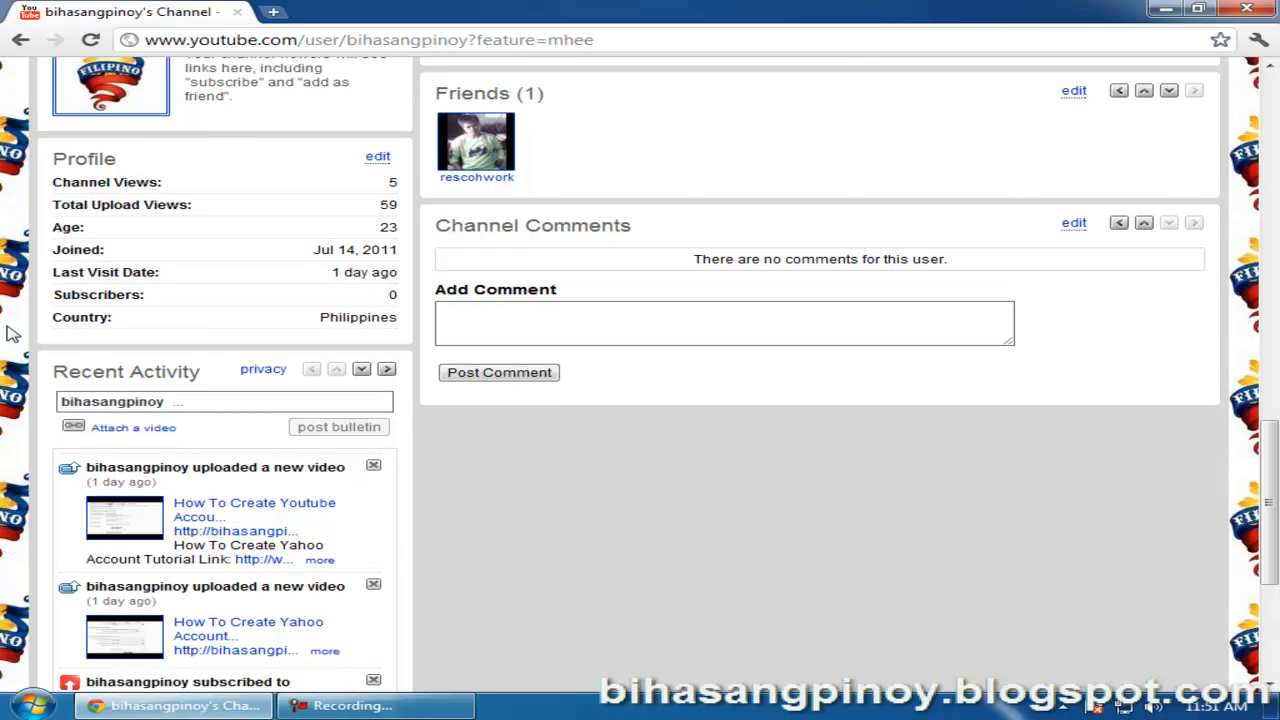
pyautogui.scroll(10, 12, 333)
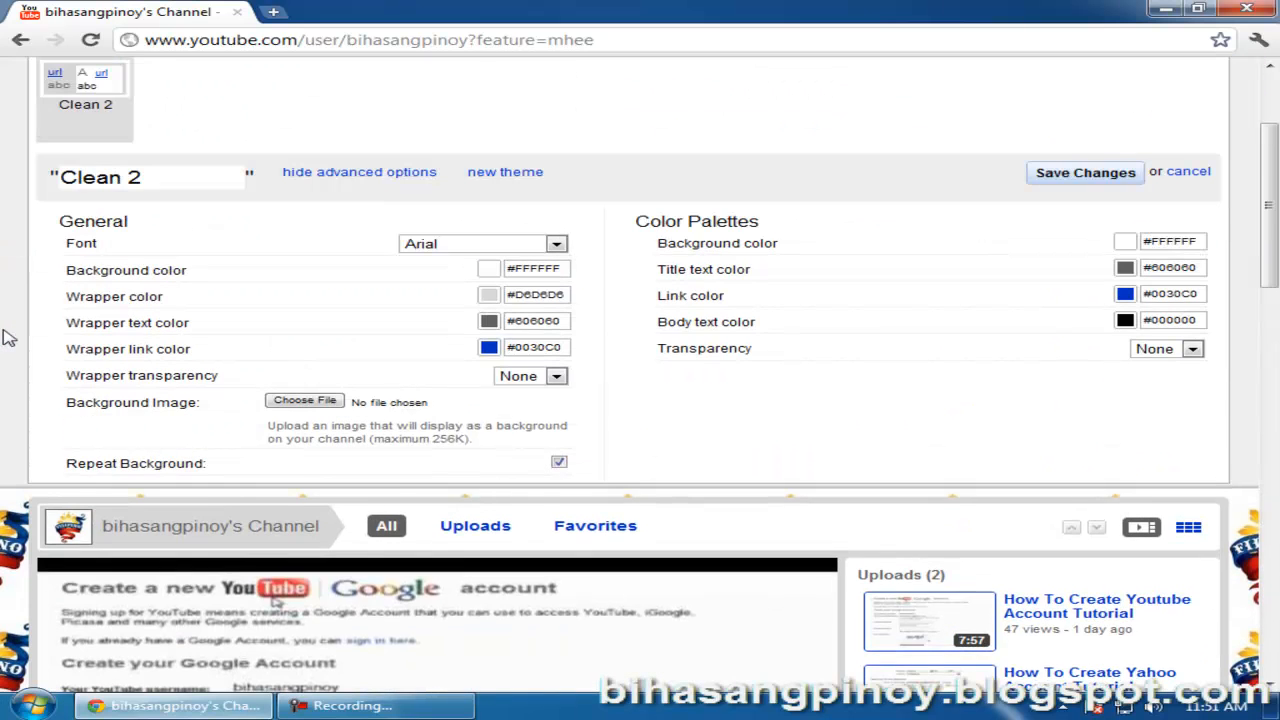
pyautogui.scroll(-2, 8, 338)
pyautogui.scroll(1, 8, 338)
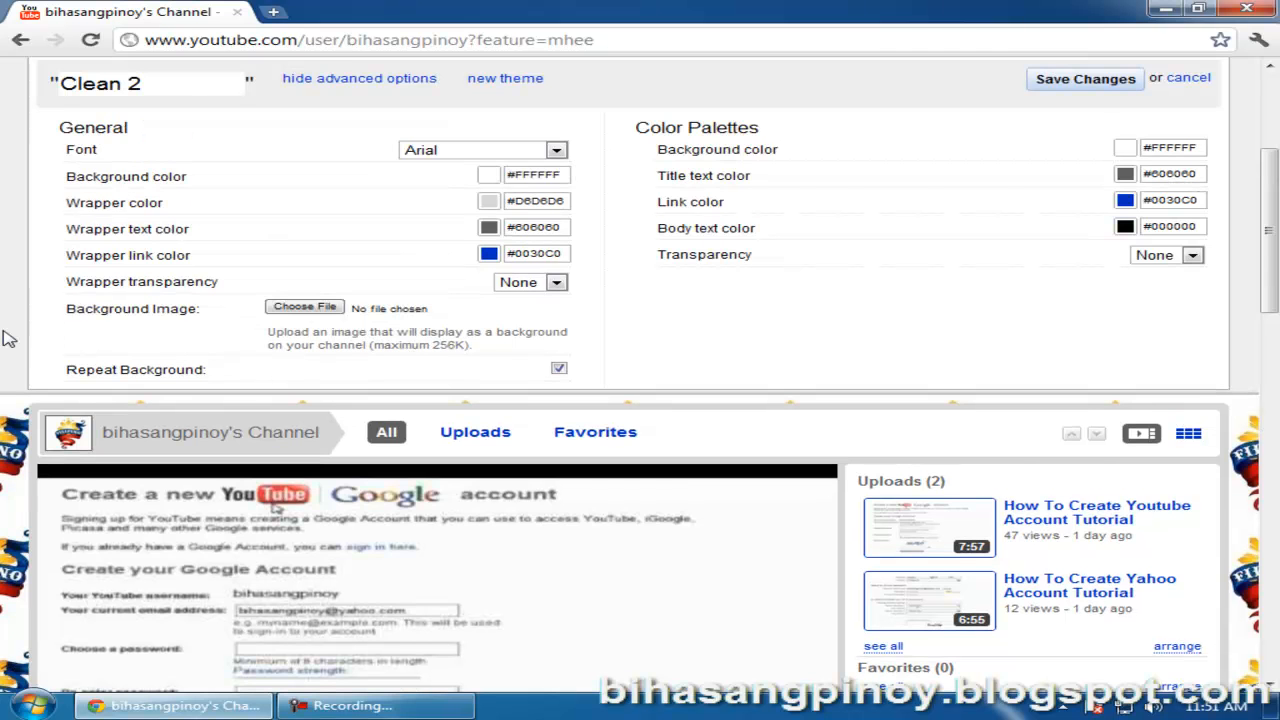
pyautogui.scroll(-4, 612, 500)
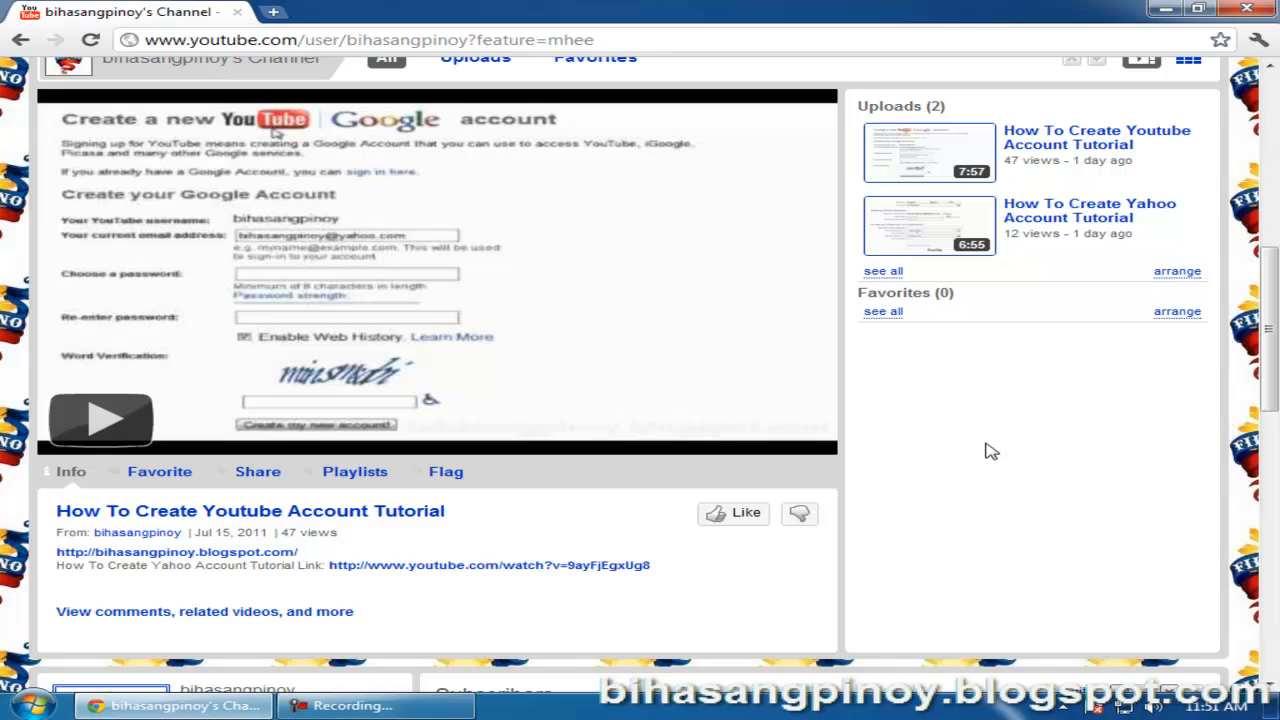
pyautogui.scroll(2, 986, 449)
pyautogui.scroll(-2, 955, 540)
pyautogui.scroll(-2, 944, 568)
pyautogui.scroll(-1, 944, 568)
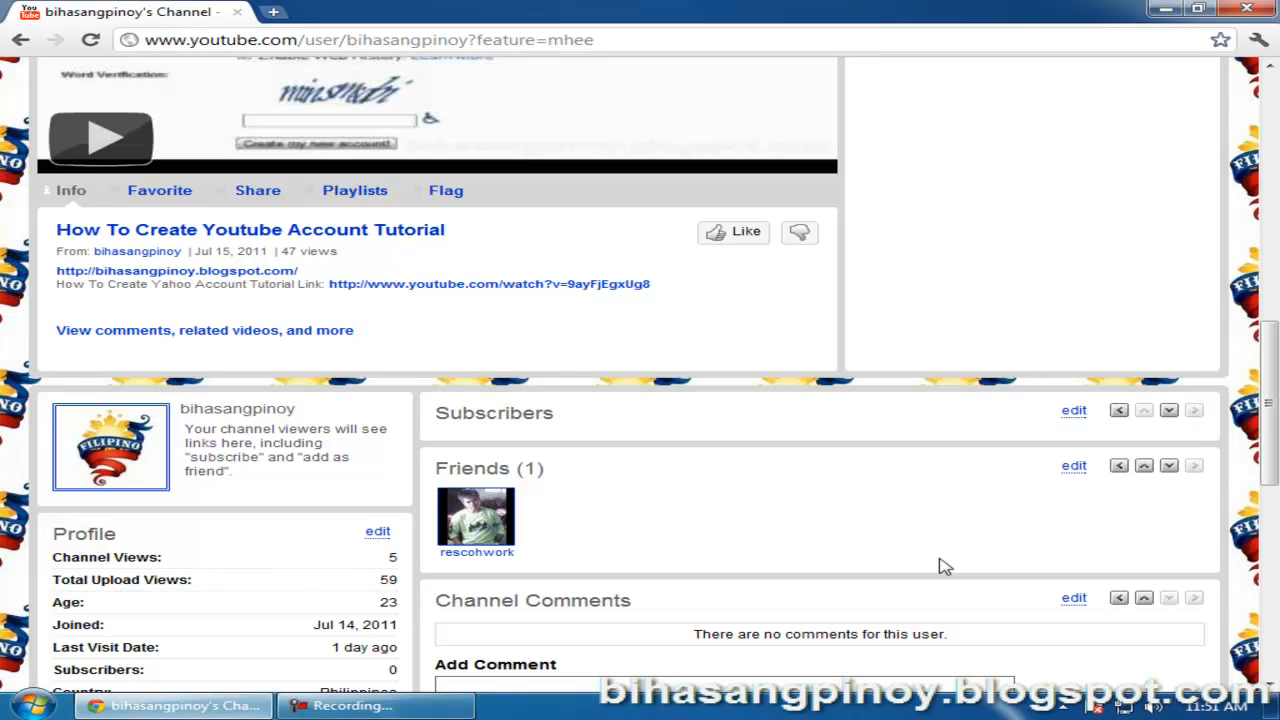
pyautogui.scroll(1, 944, 567)
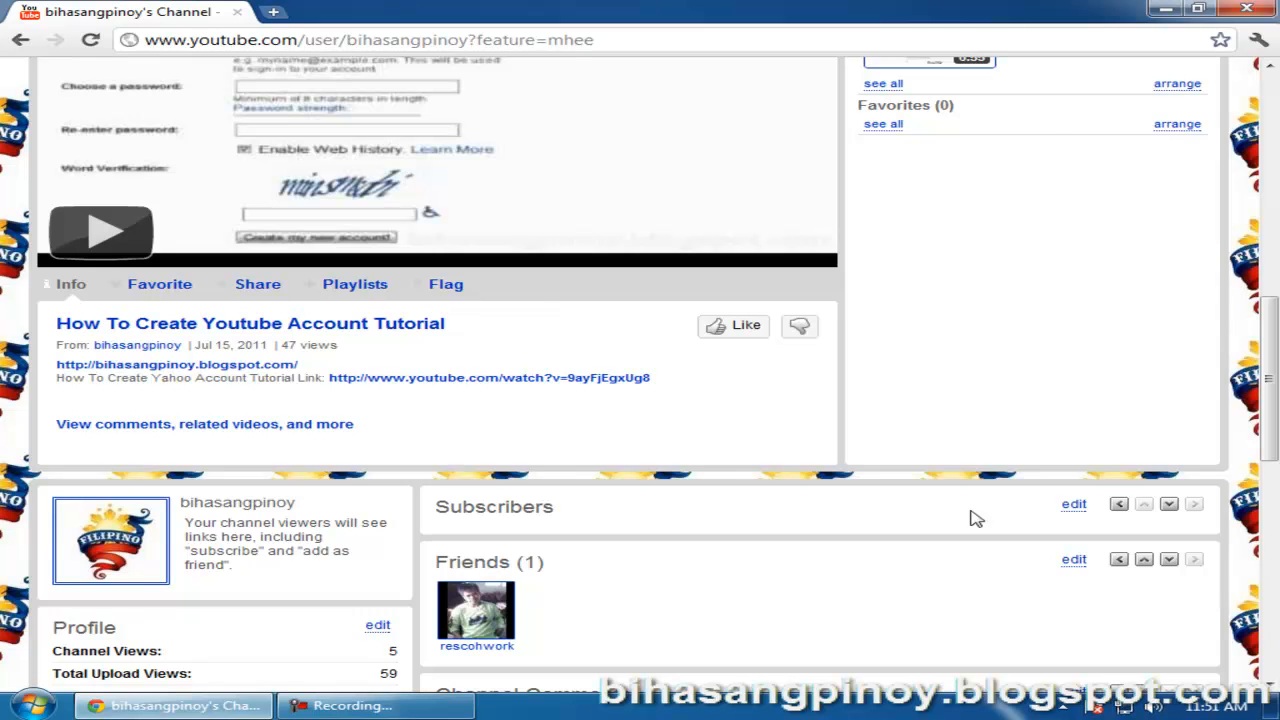
pyautogui.scroll(3, 977, 518)
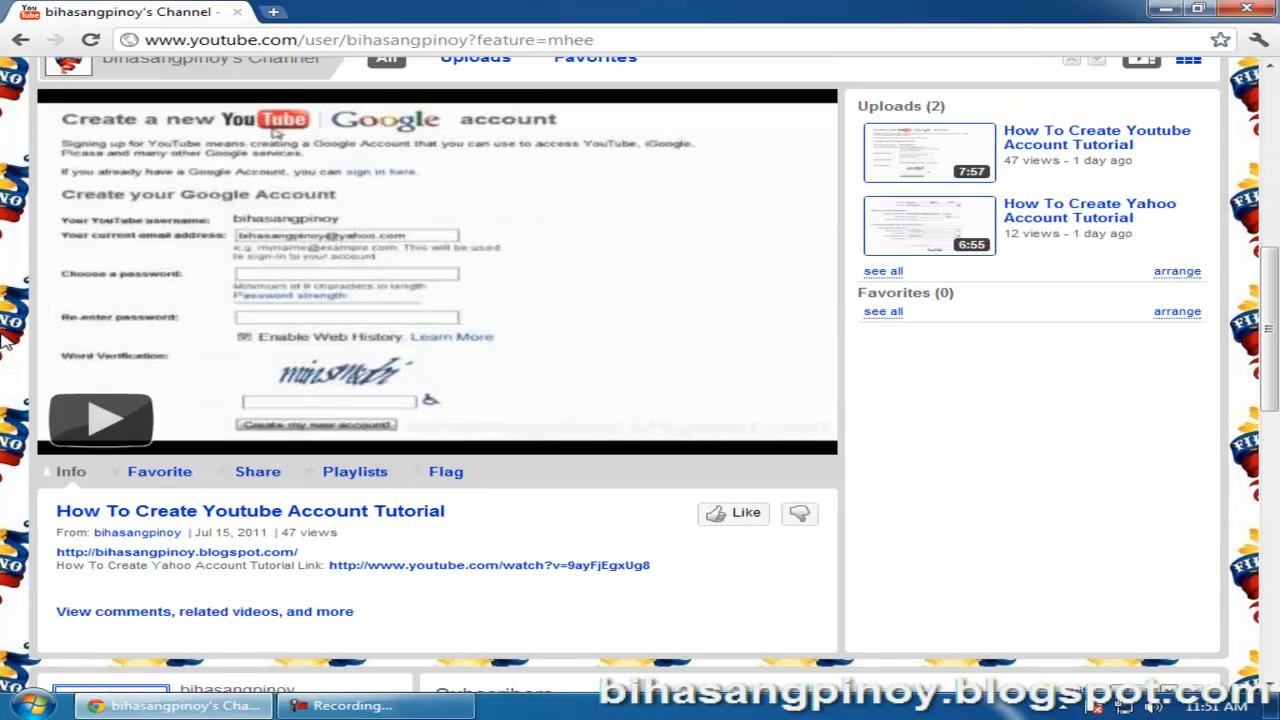
# Set the wrapper transparency to 50% and check how the background shows through on the channel page.
pyautogui.scroll(1, 5, 341)
pyautogui.scroll(1, 5, 341)
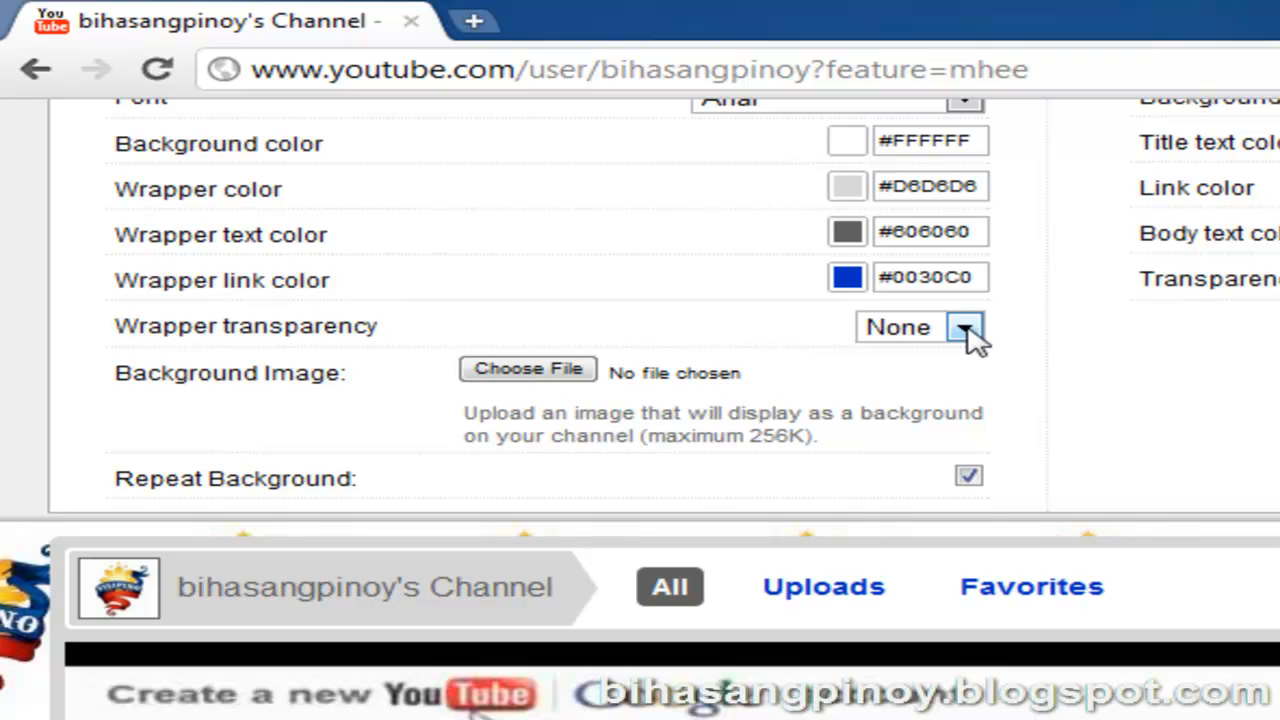
pyautogui.click(966, 330)
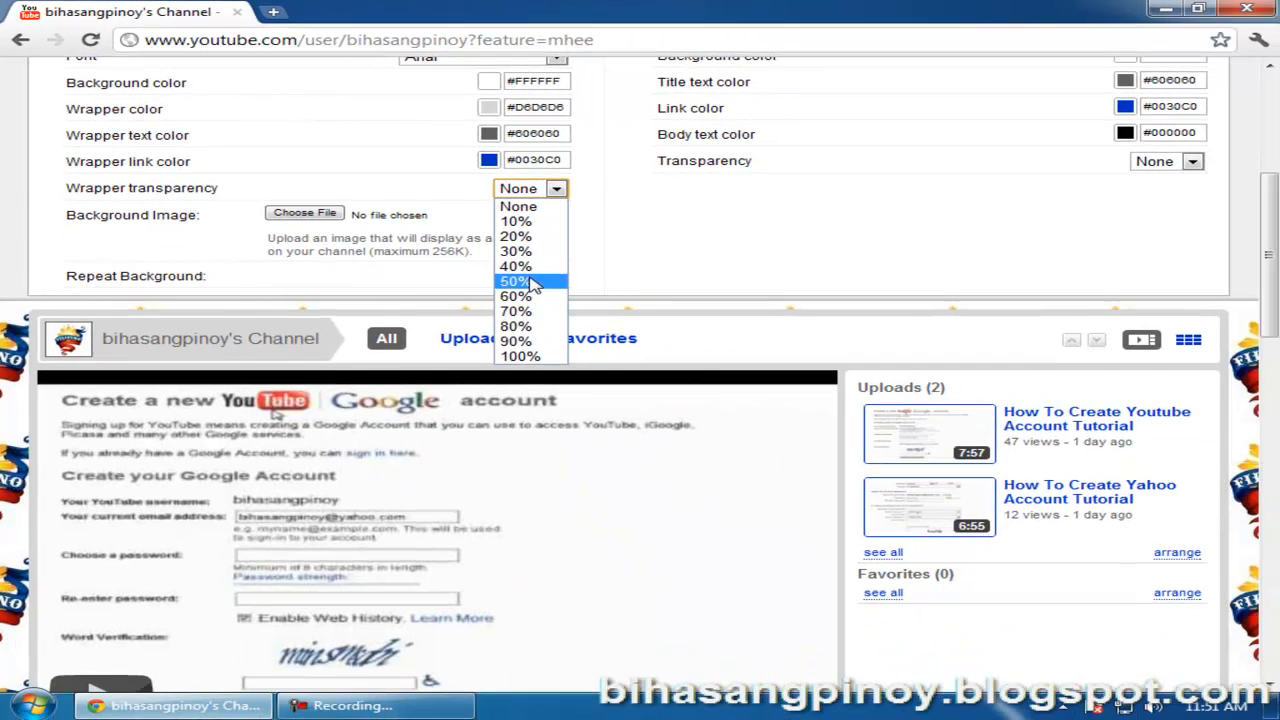
pyautogui.click(531, 283)
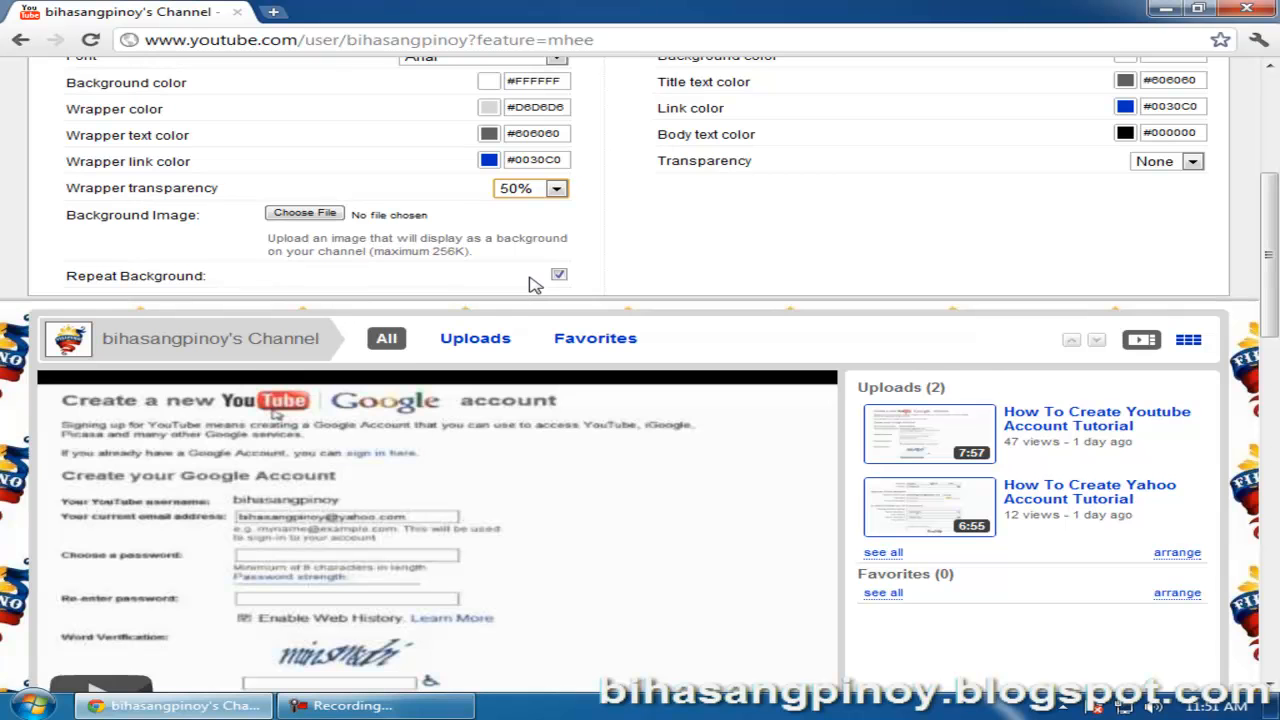
pyautogui.scroll(-9, 5, 470)
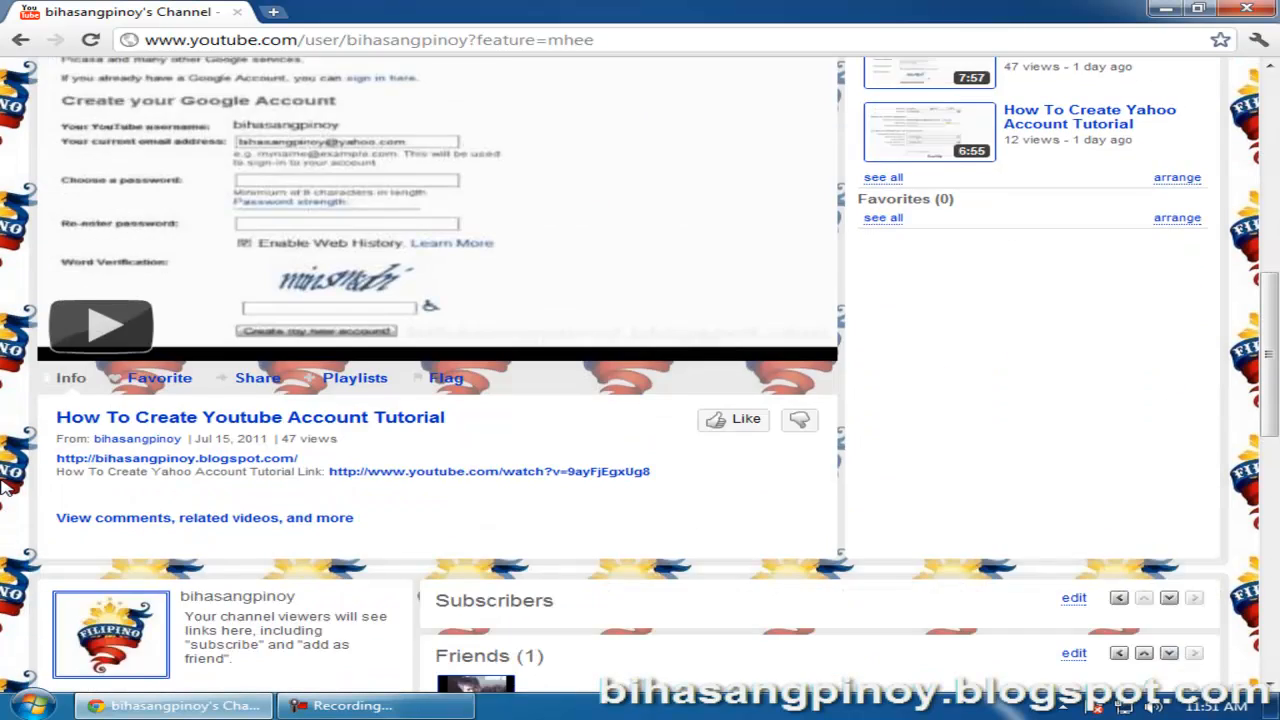
pyautogui.scroll(-8, 5, 485)
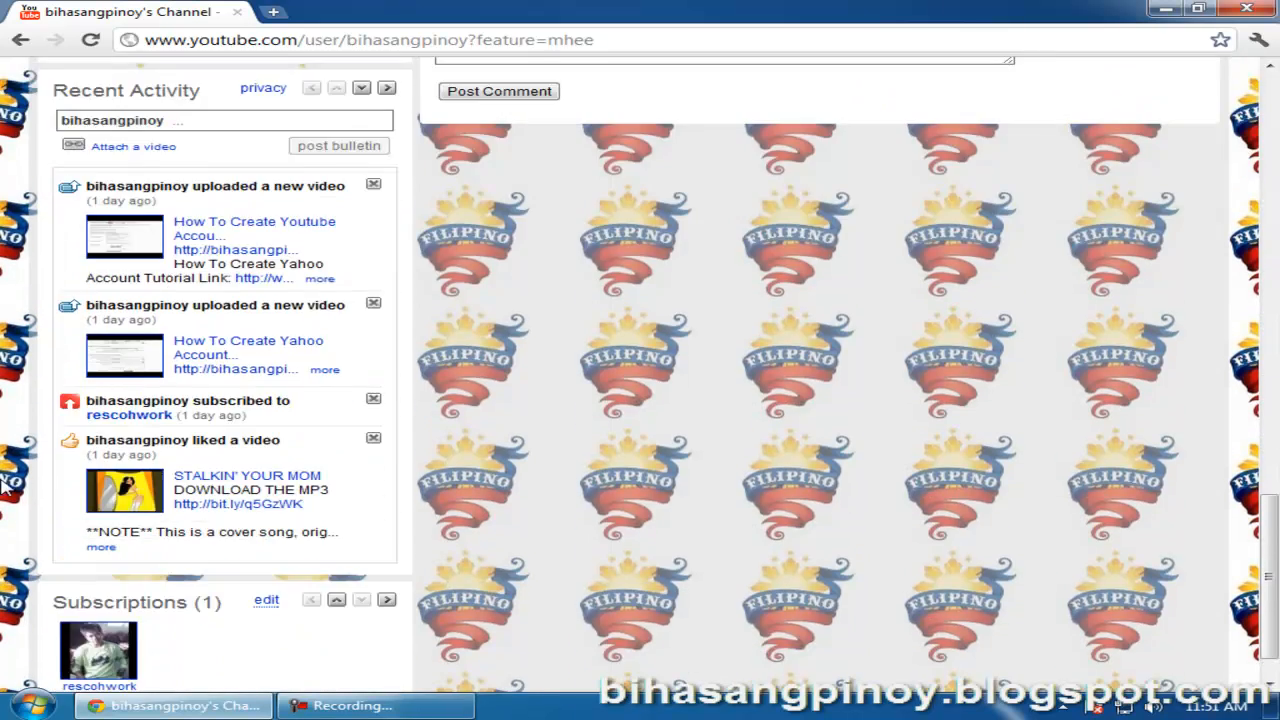
pyautogui.scroll(8, 700, 370)
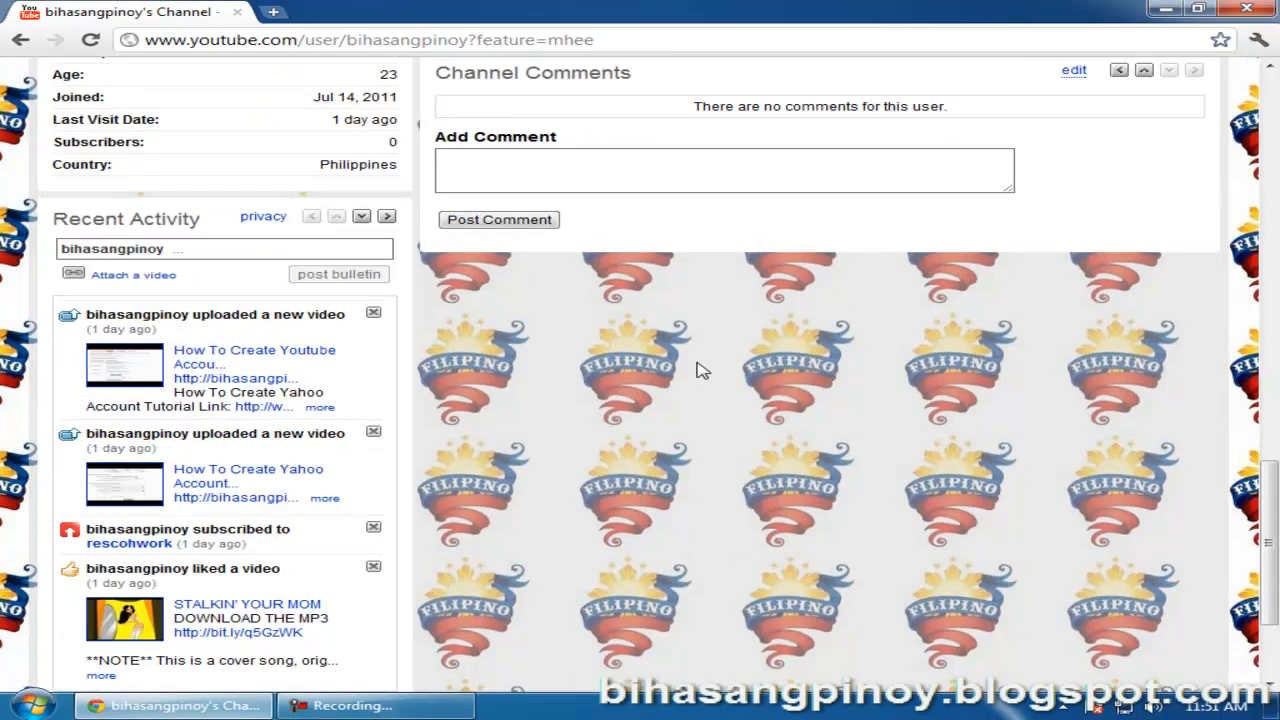
pyautogui.scroll(4, 700, 370)
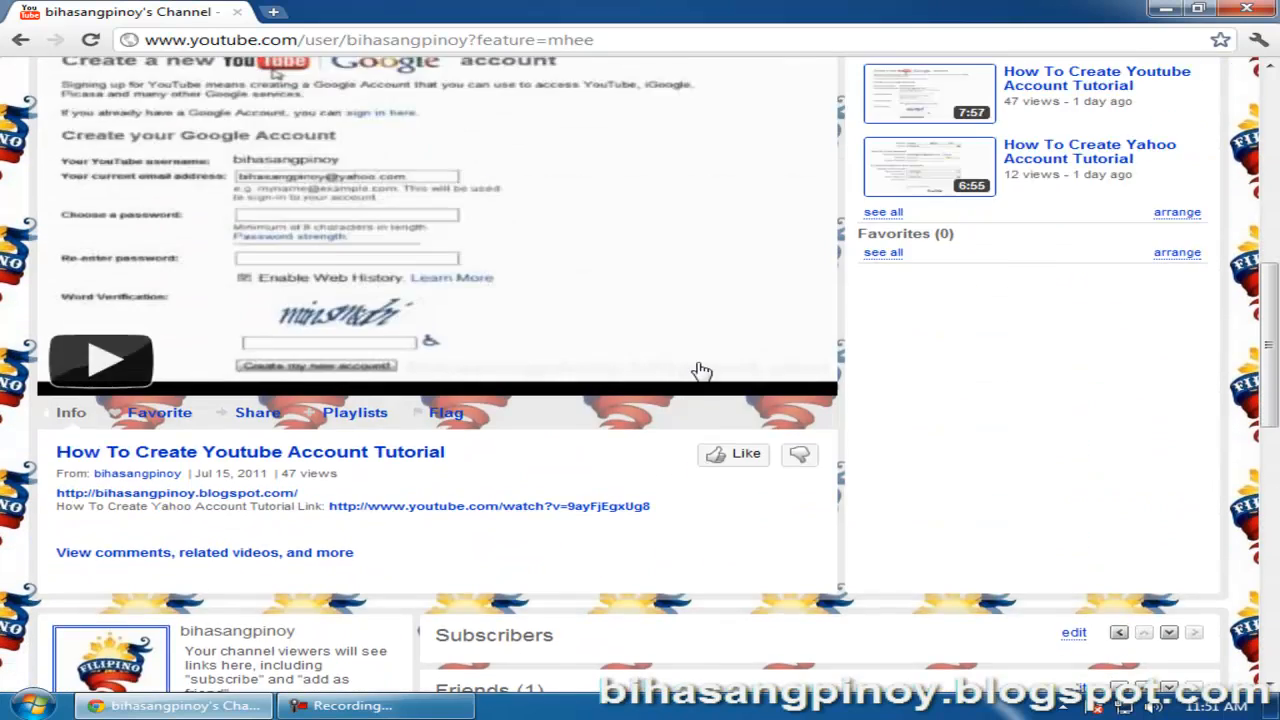
pyautogui.scroll(2, 697, 371)
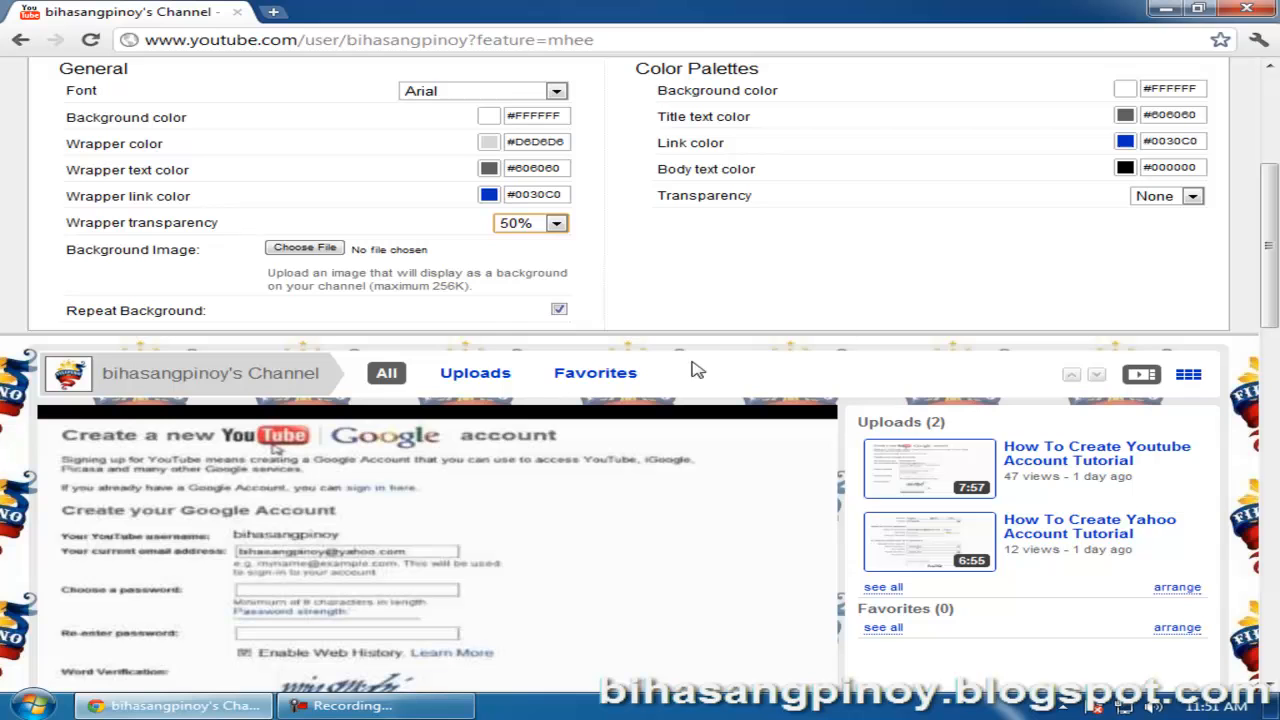
# Lower the wrapper transparency so the background pattern looks fainter, and check the channel page.
pyautogui.click(556, 223)
pyautogui.click(546, 296)
pyautogui.scroll(-8, 5, 450)
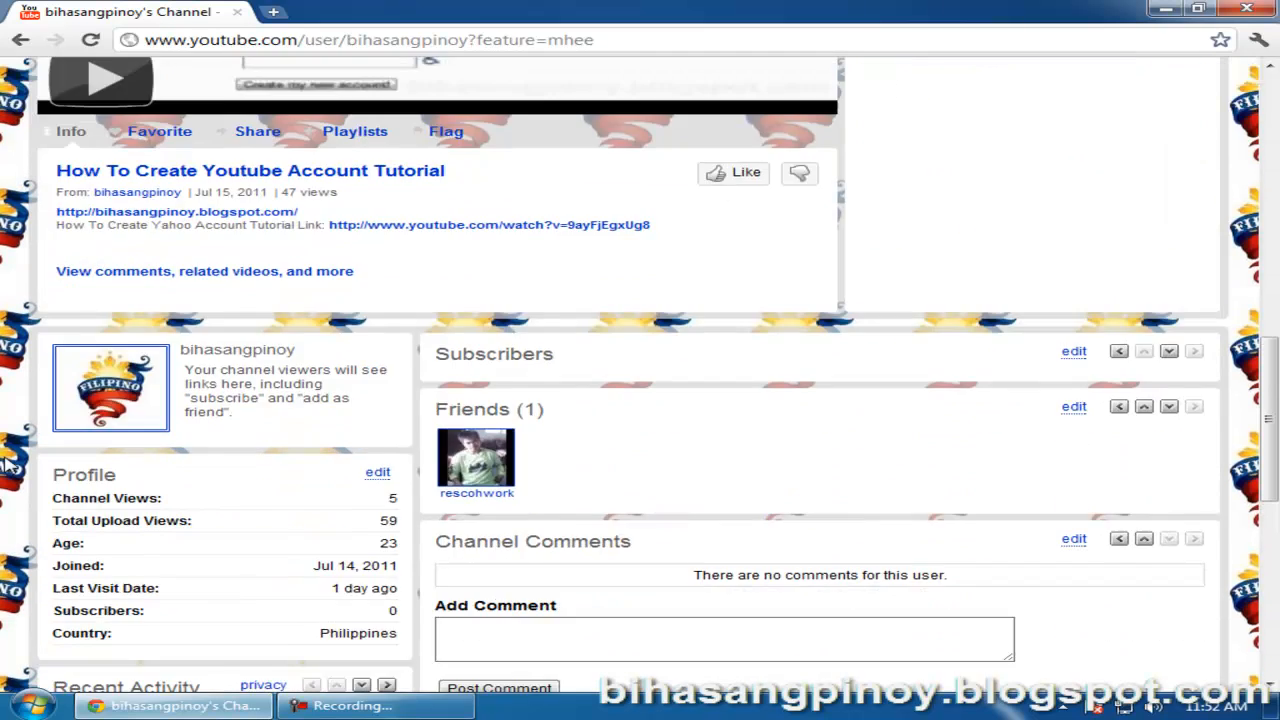
pyautogui.scroll(-4, 5, 465)
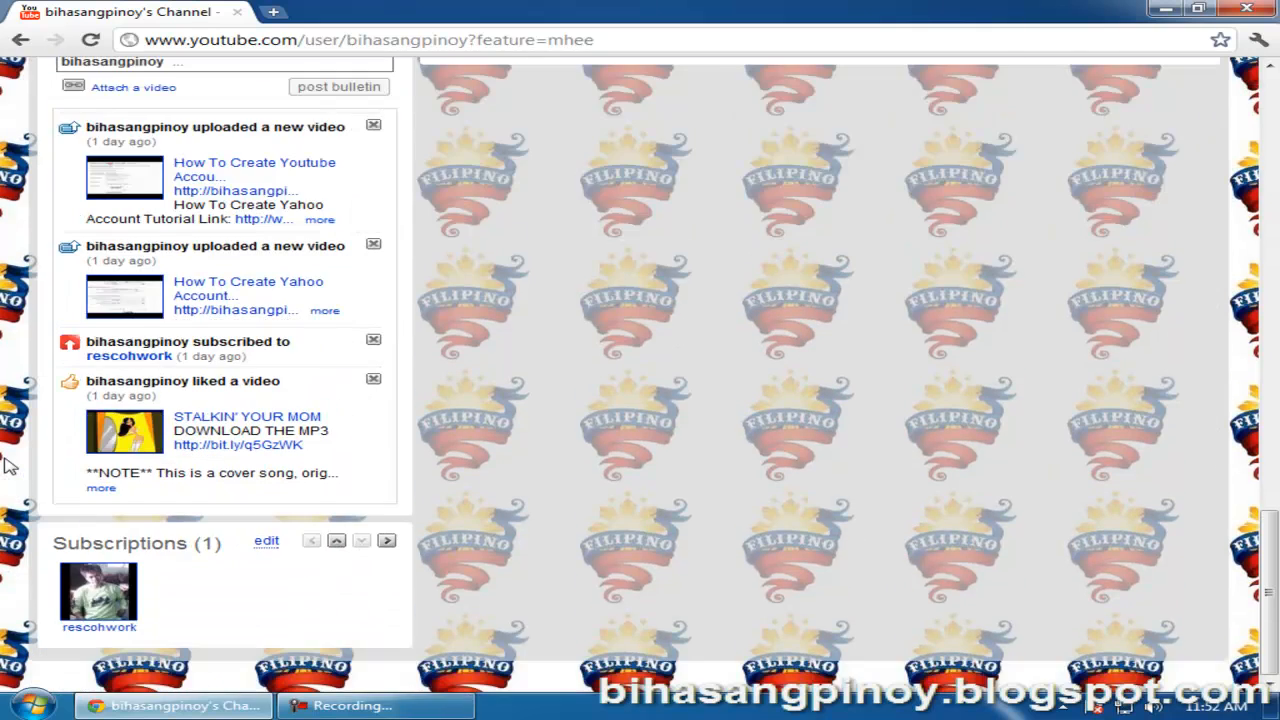
pyautogui.scroll(12, 5, 465)
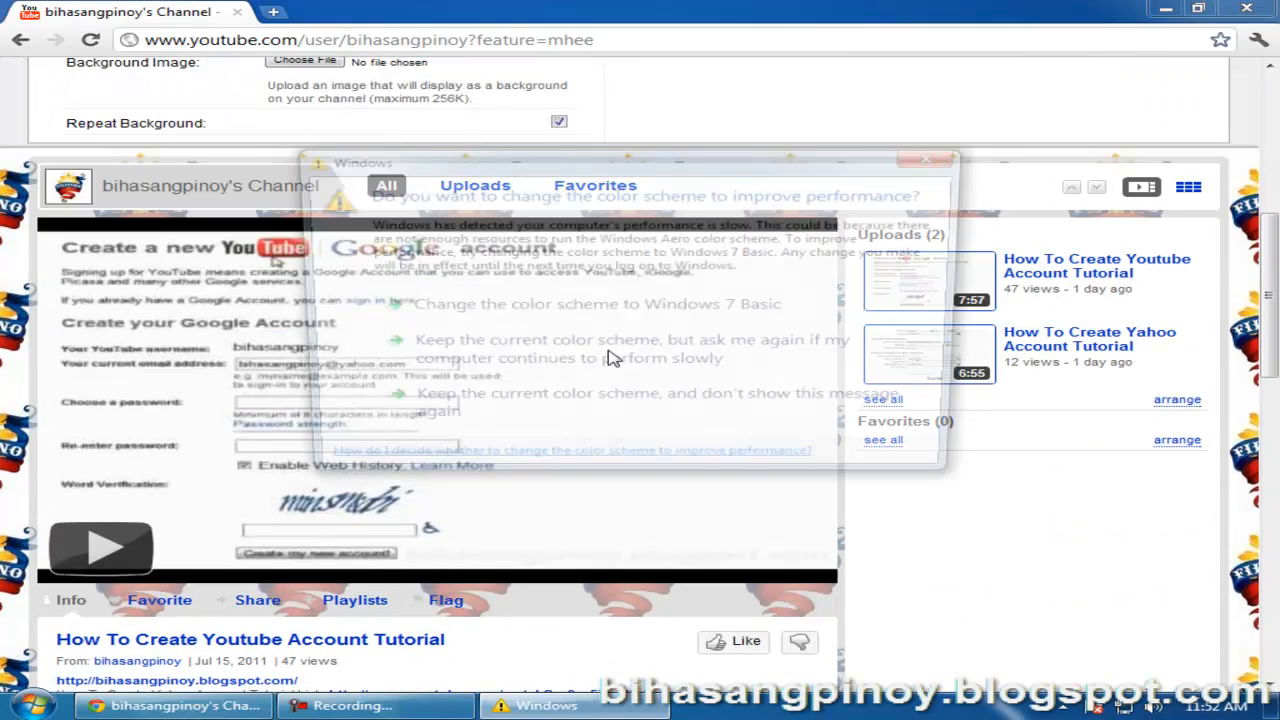
# Dismiss the Windows color scheme prompt, set the wrapper color to black (#000000) and check it on the channel page.
pyautogui.click(921, 160)
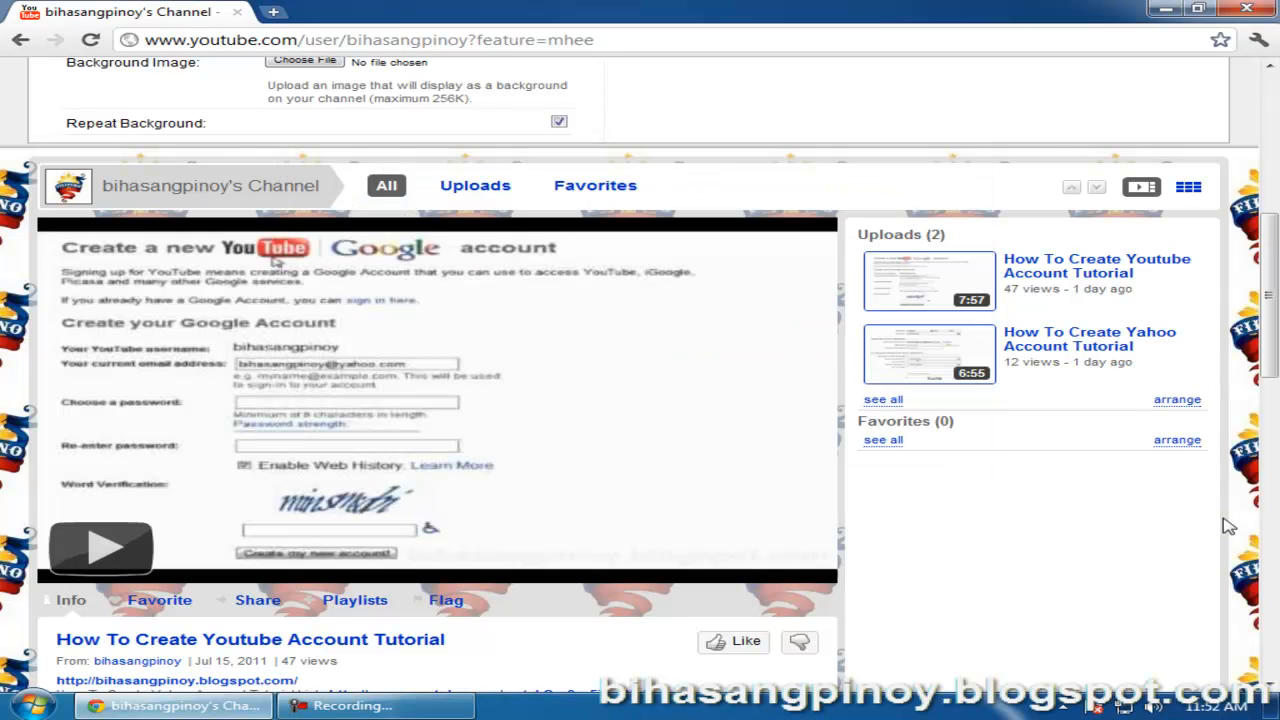
pyautogui.scroll(4, 1230, 502)
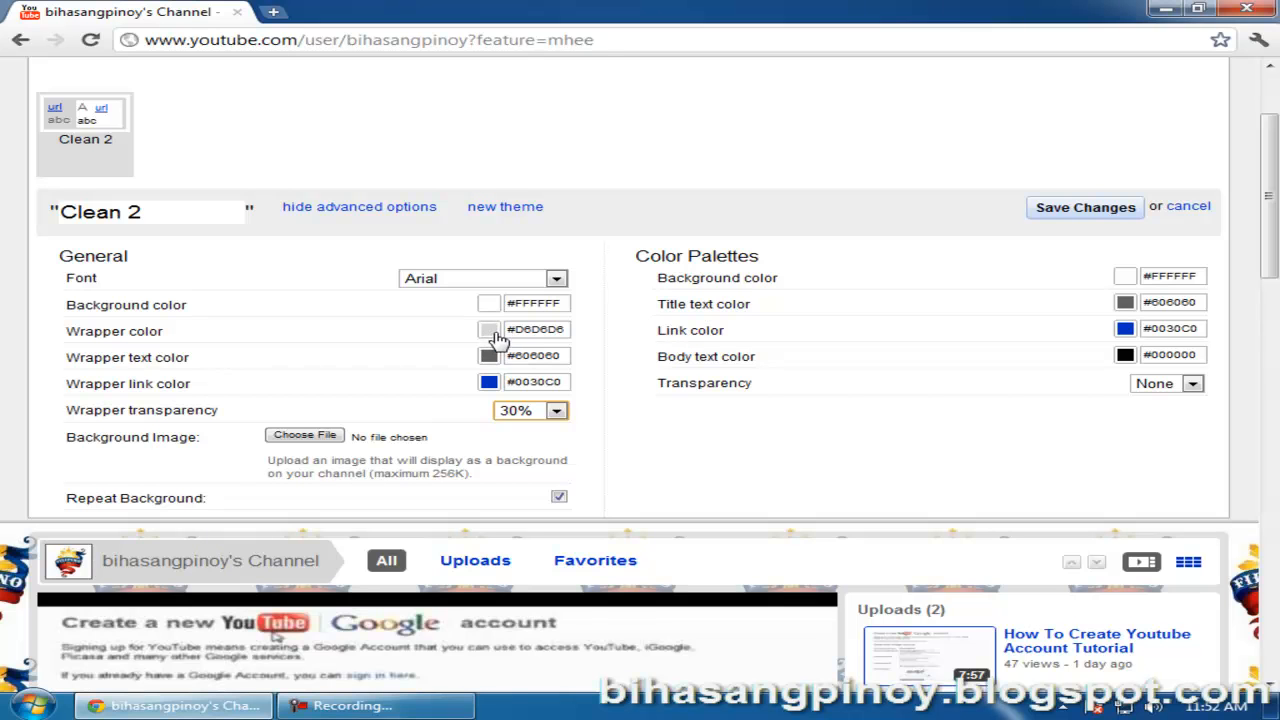
pyautogui.click(496, 332)
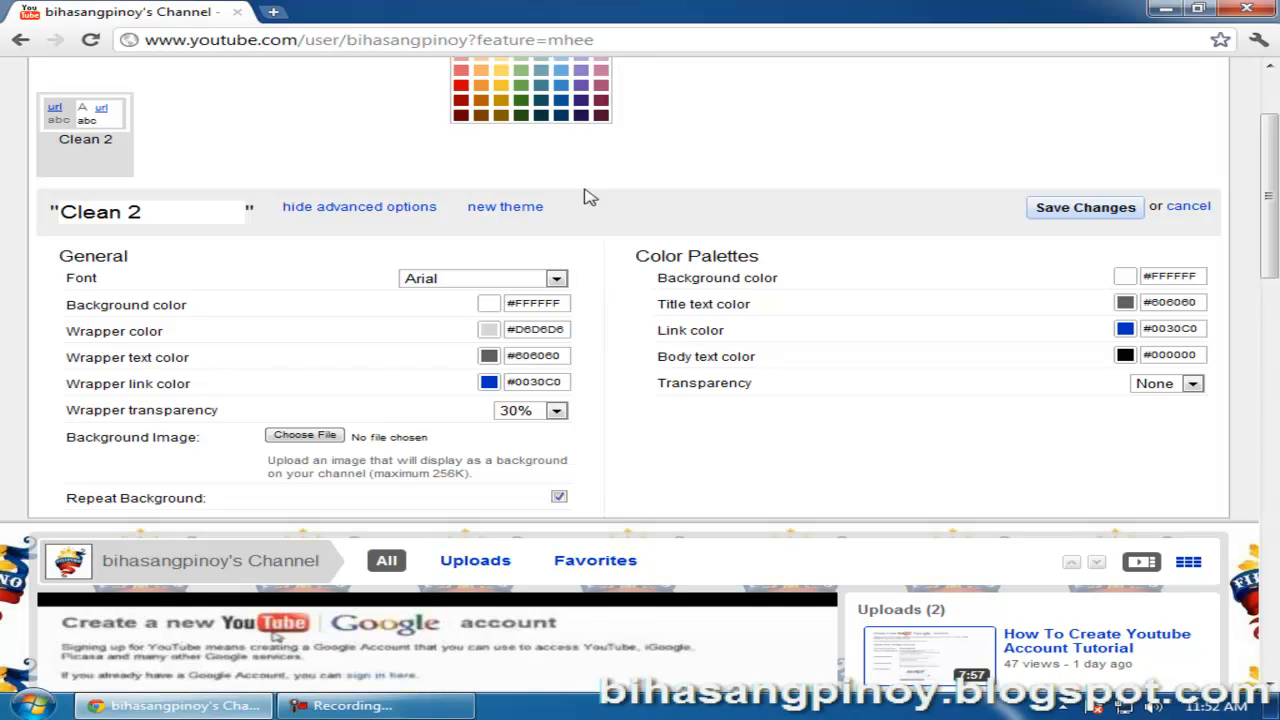
pyautogui.scroll(2, 470, 125)
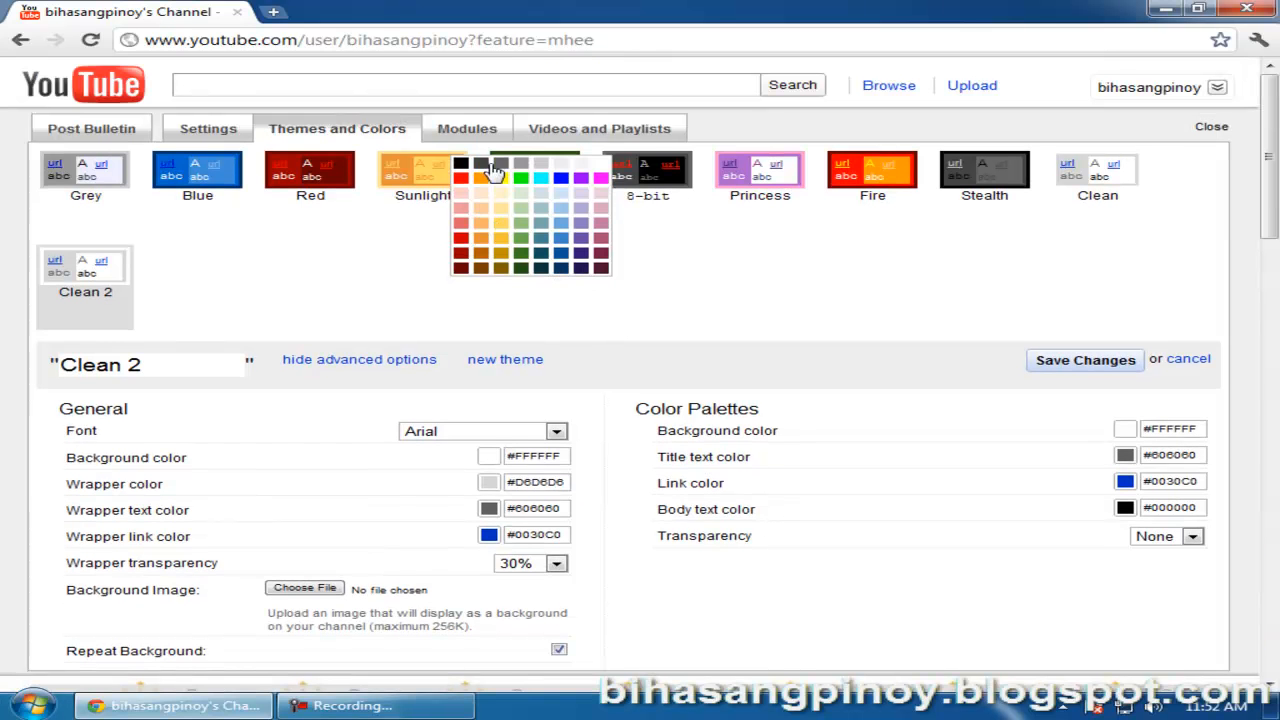
pyautogui.click(465, 172)
pyautogui.scroll(-15, 585, 343)
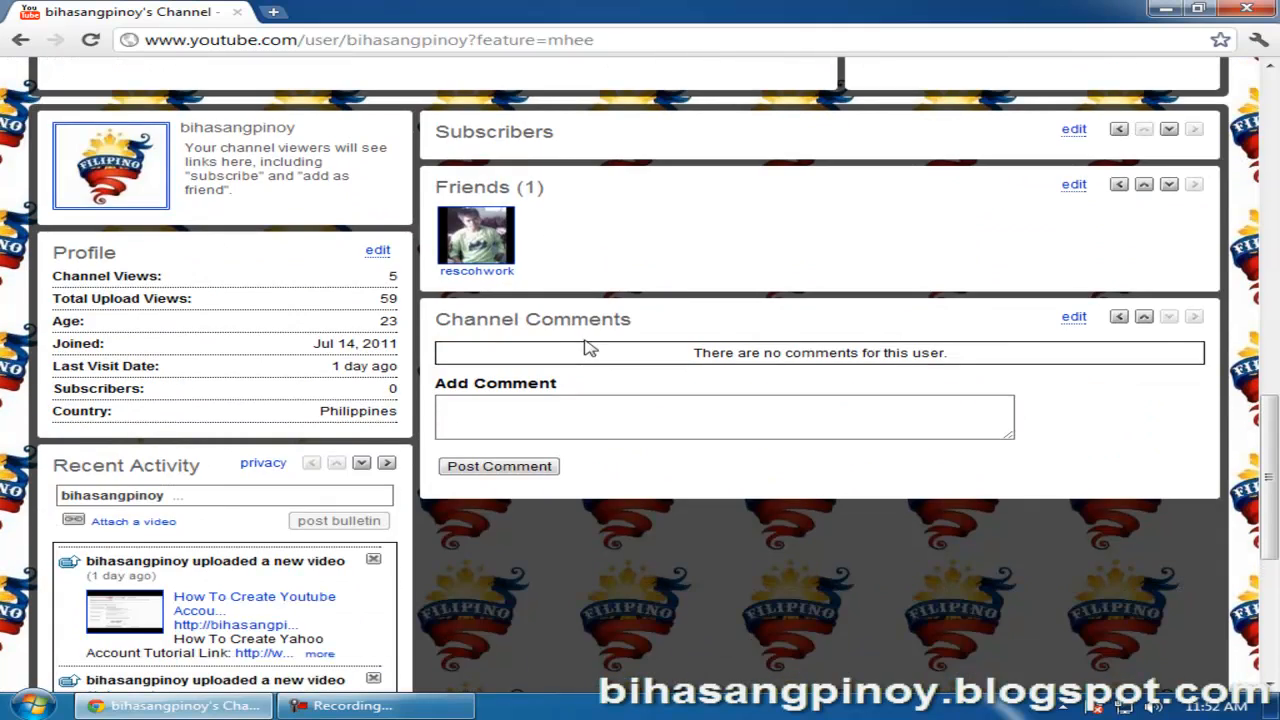
pyautogui.scroll(8, 590, 347)
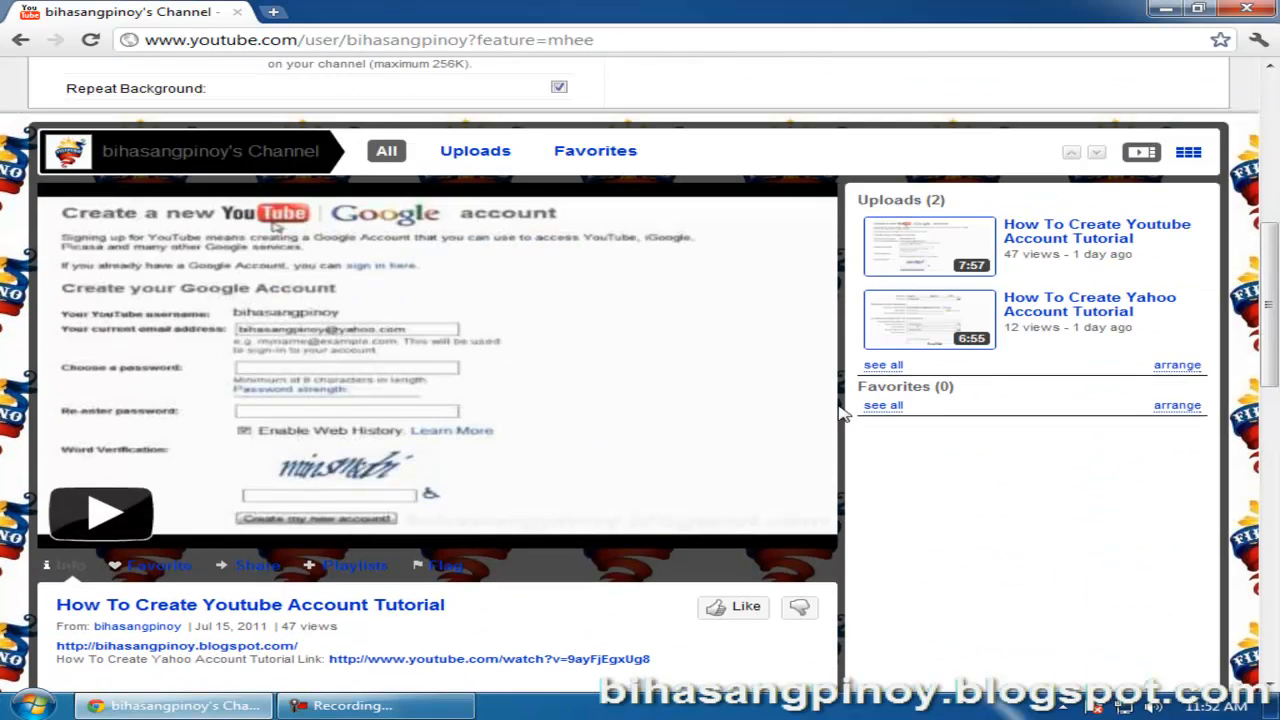
# Try white (#FFFFFF) as the title text color in the color palette and check the headings on the channel page.
pyautogui.scroll(1, 978, 497)
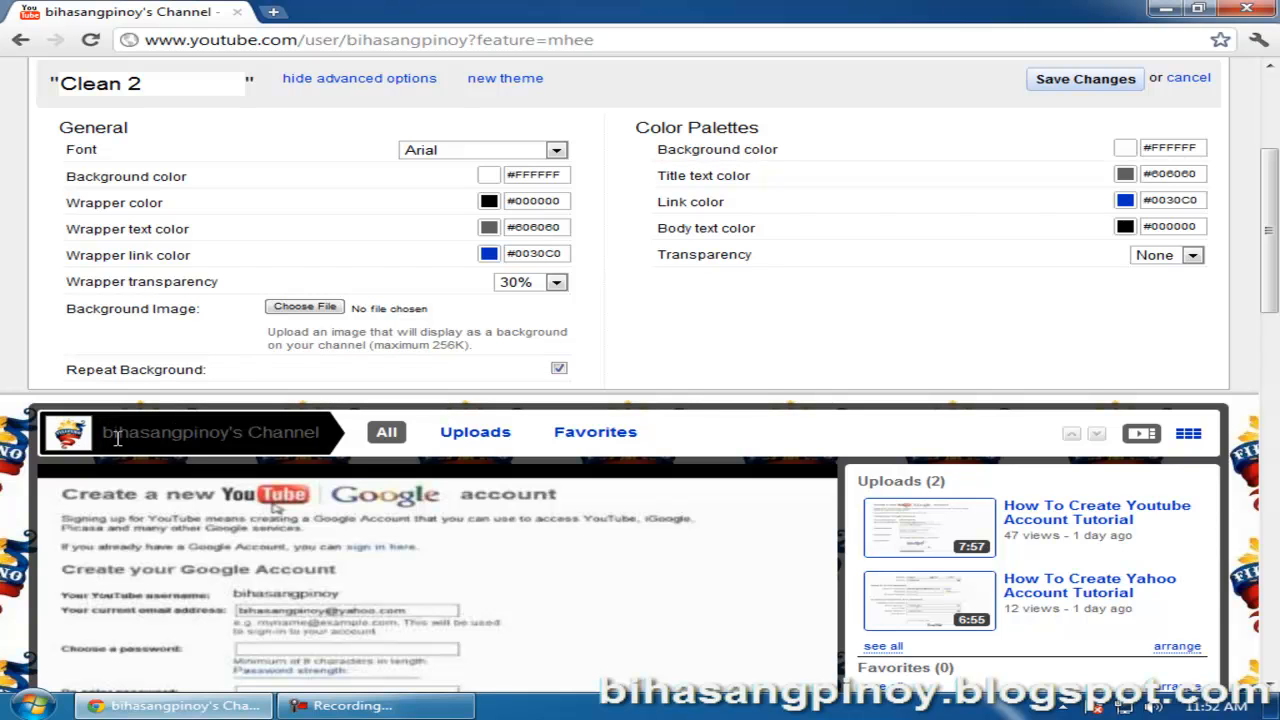
pyautogui.moveTo(106, 433); pyautogui.dragTo(337, 436)
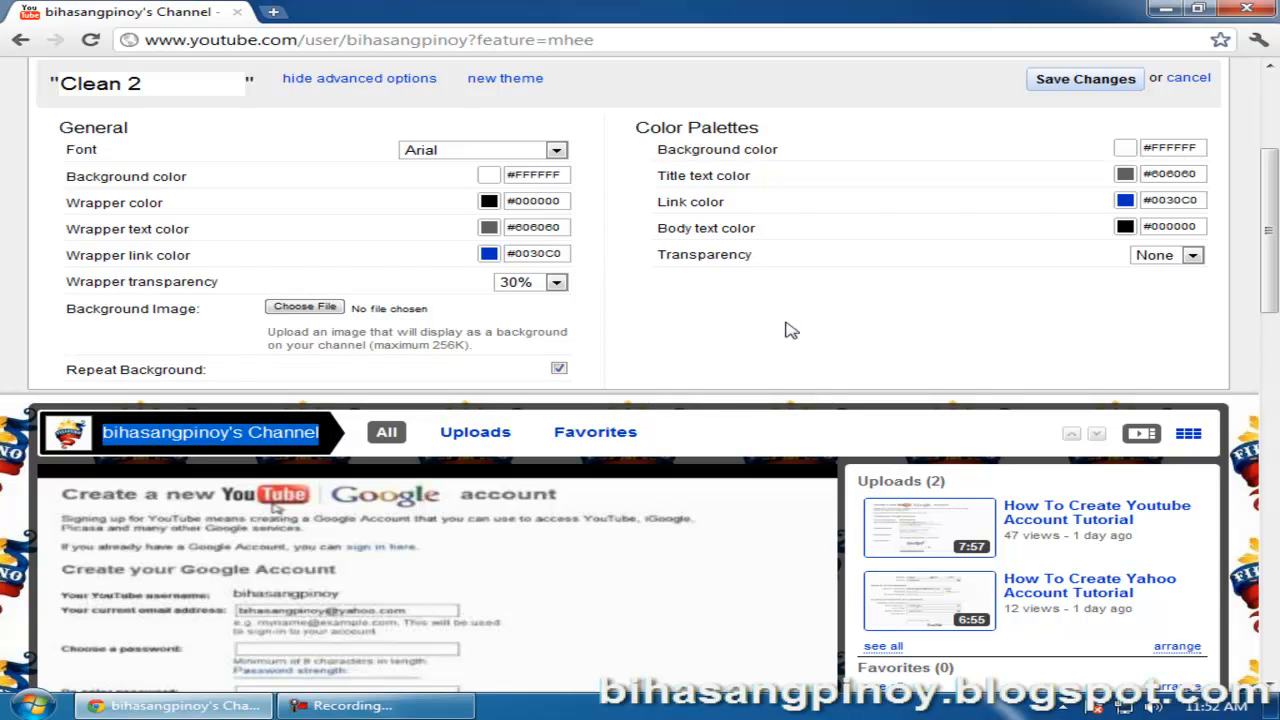
pyautogui.click(919, 291)
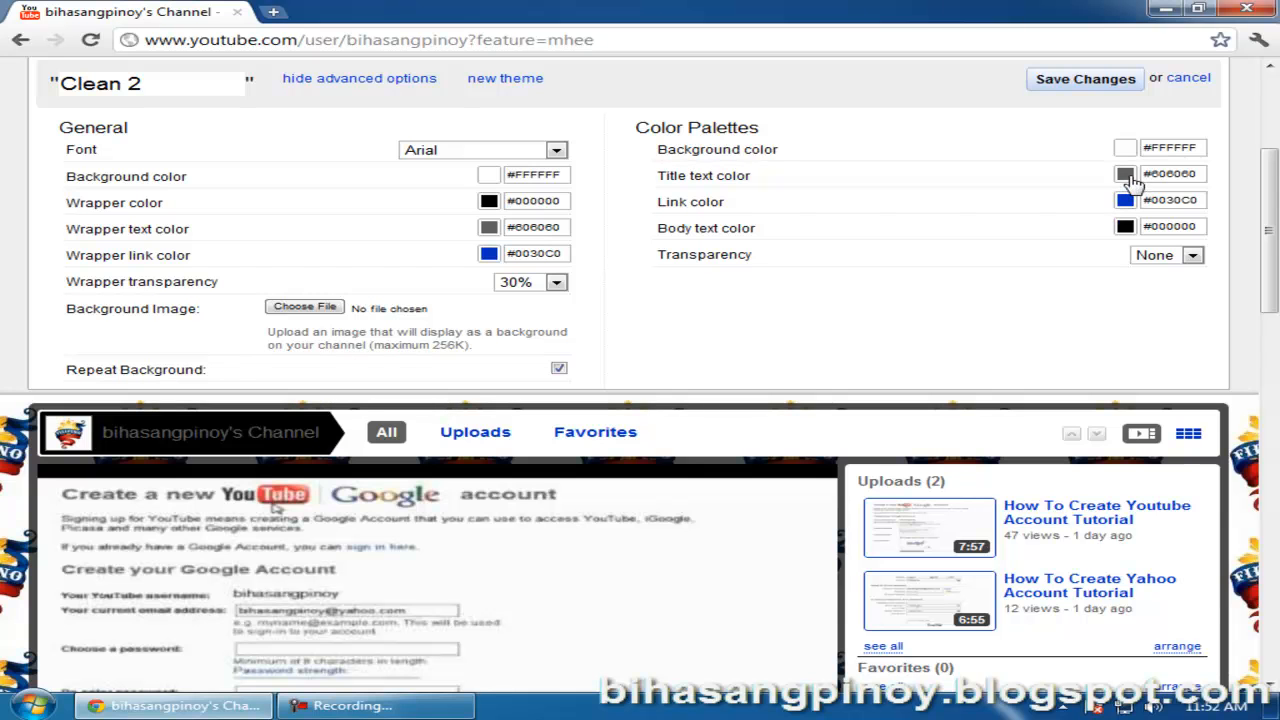
pyautogui.scroll(2, 1008, 266)
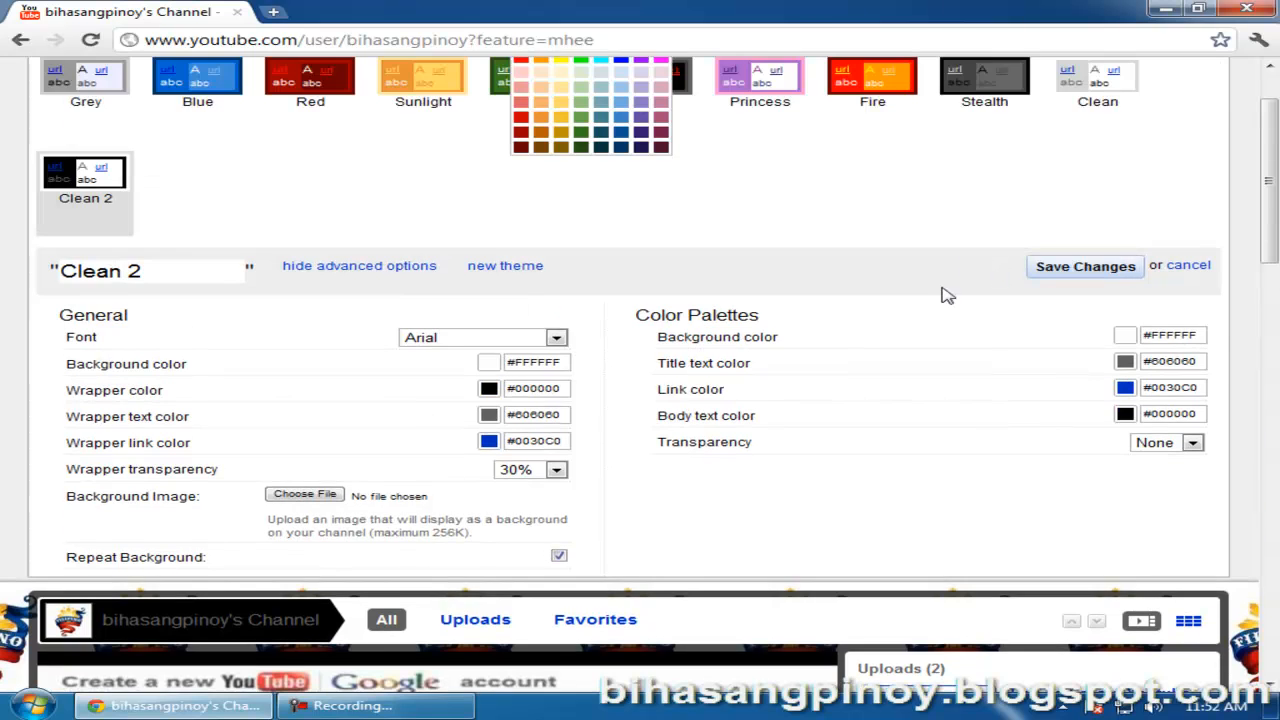
pyautogui.scroll(1, 979, 286)
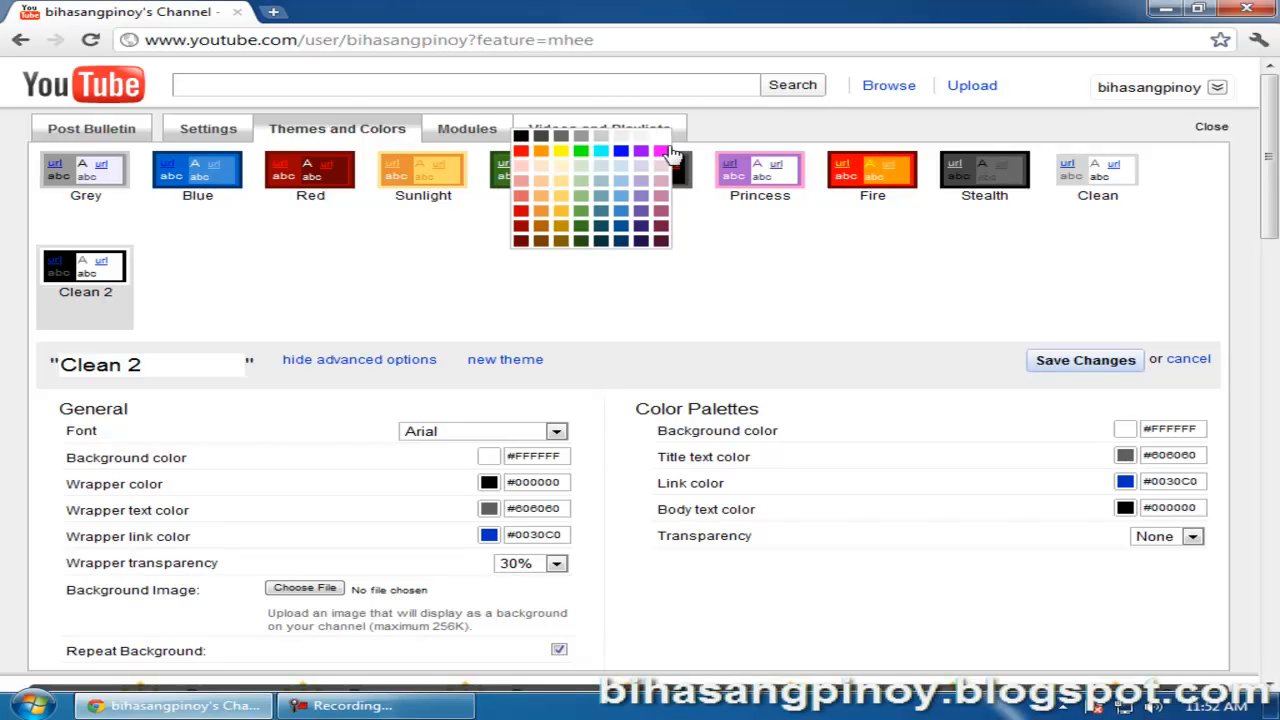
pyautogui.scroll(-6, 751, 409)
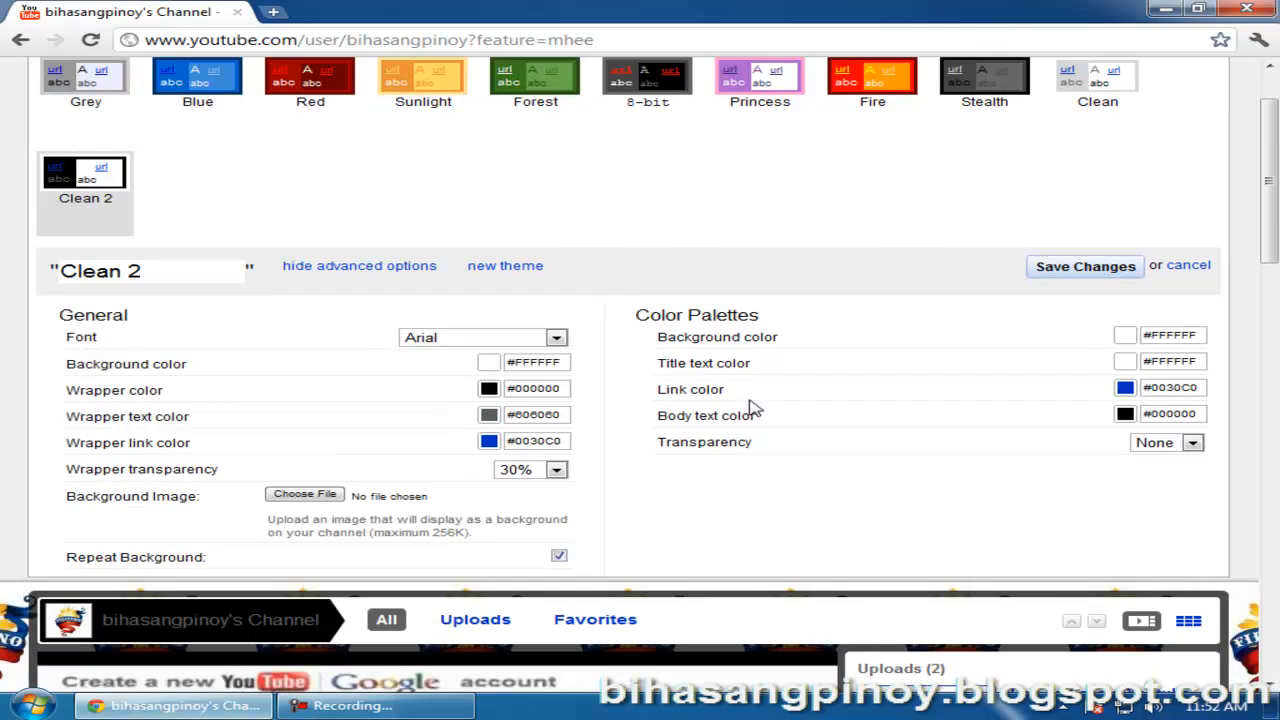
pyautogui.scroll(2, 754, 409)
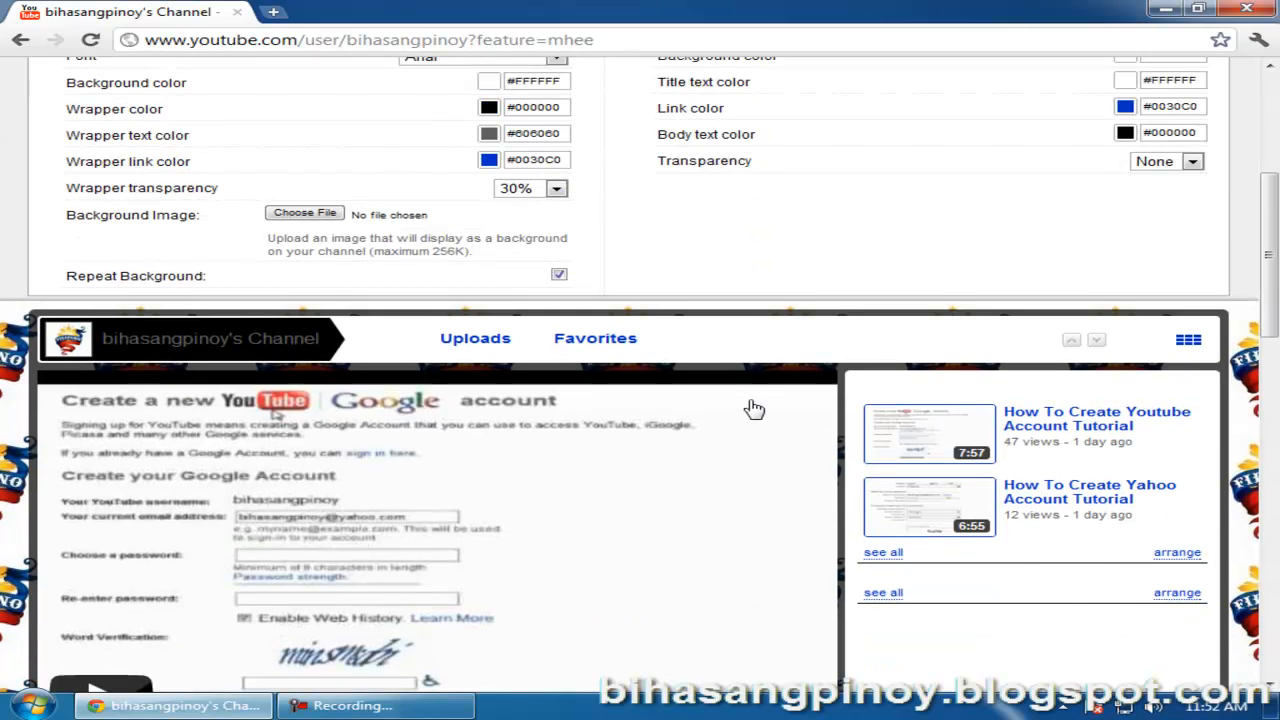
pyautogui.scroll(1, 754, 409)
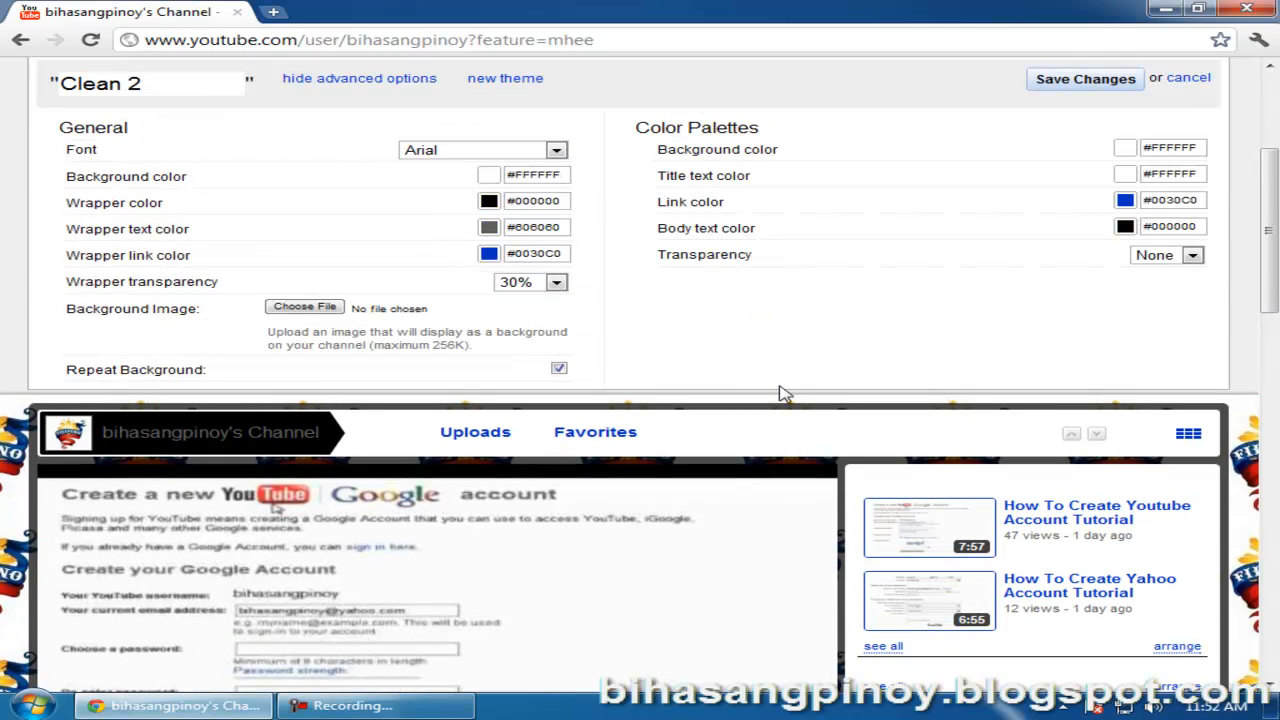
# Set the title text color to grey (#999999) and dismiss the Windows color scheme prompt.
pyautogui.click(1125, 178)
pyautogui.scroll(3, 763, 334)
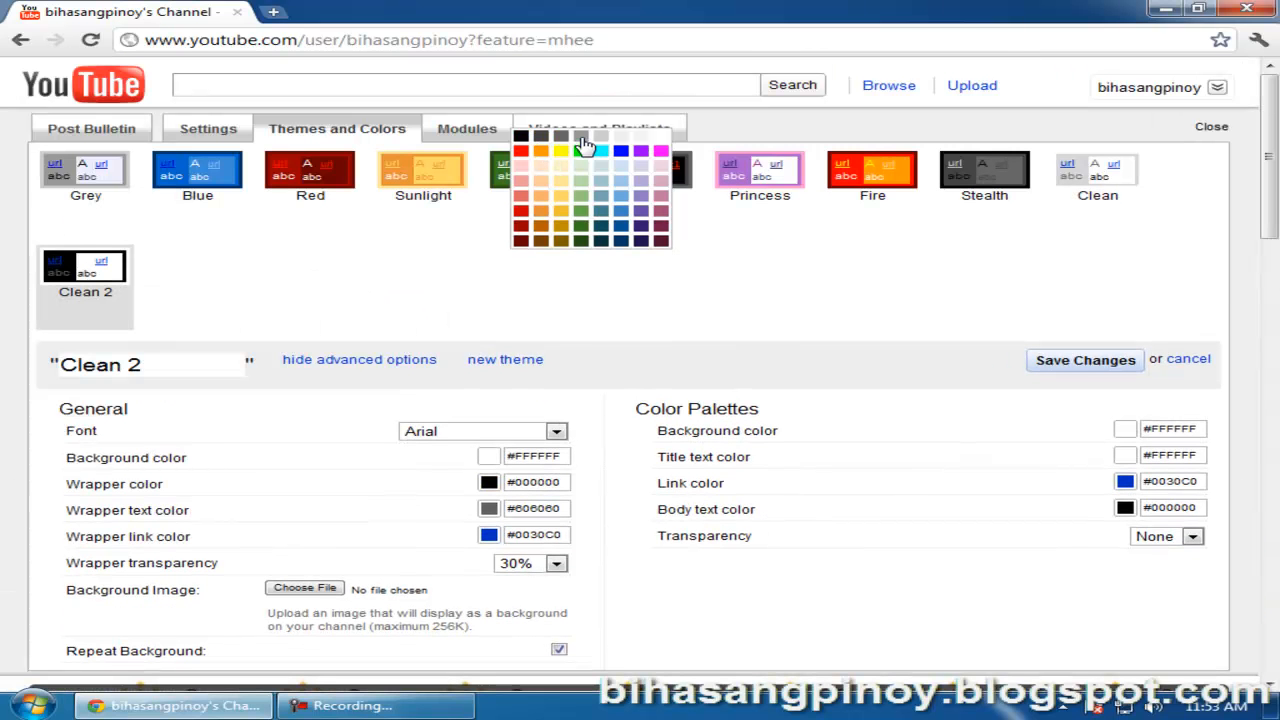
pyautogui.click(583, 139)
pyautogui.scroll(-1, 651, 314)
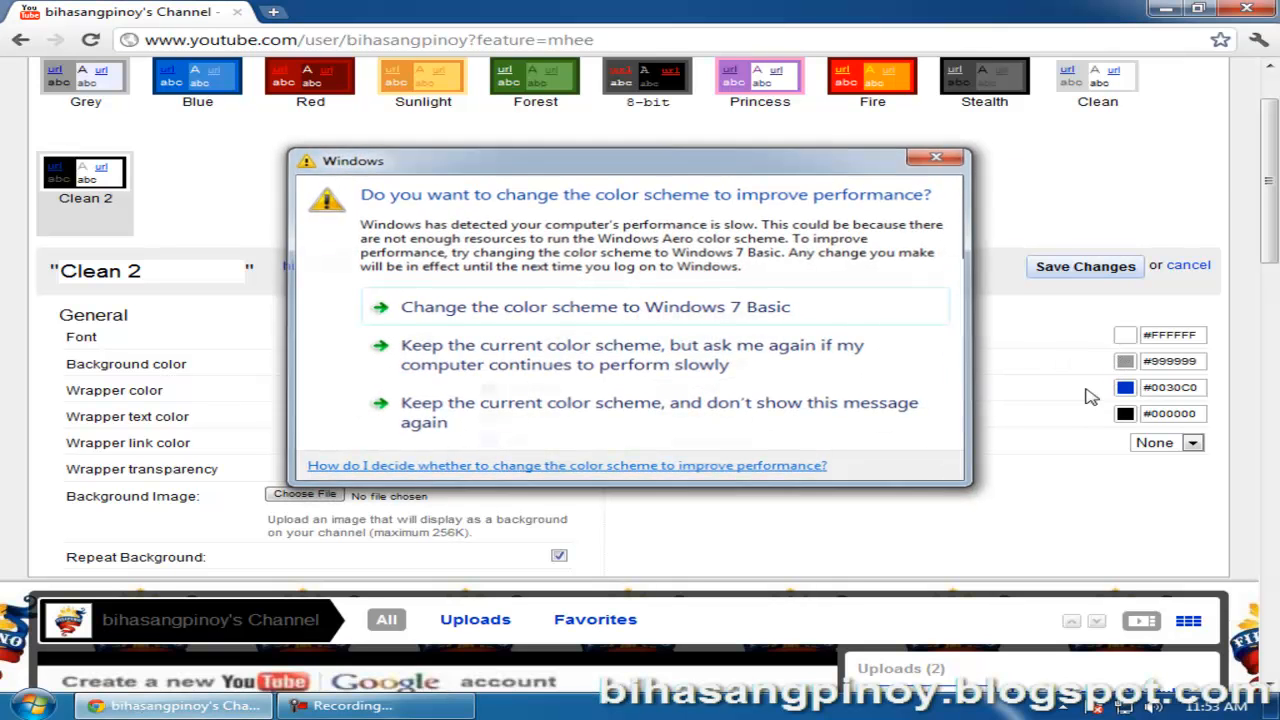
pyautogui.press('Escape')
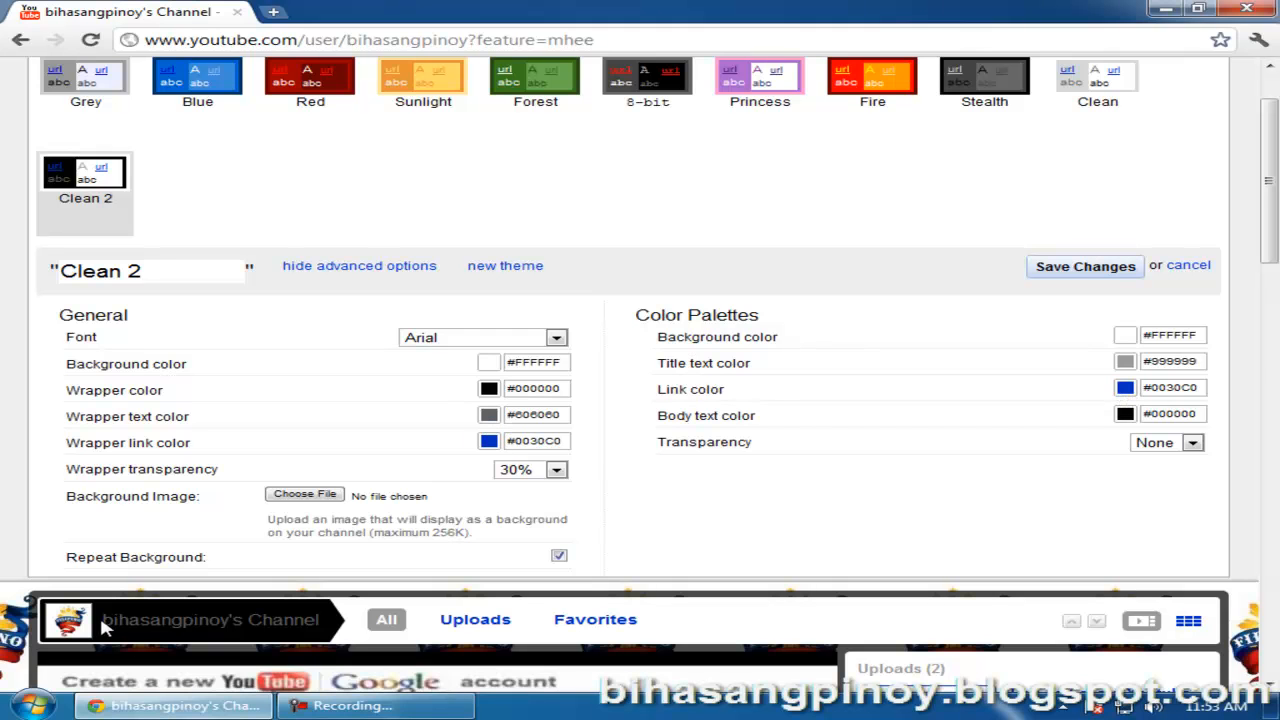
# Set the wrapper text color to white (#FFFFFF) for the channel title on the black wrapper.
pyautogui.moveTo(167, 645); pyautogui.dragTo(328, 620)
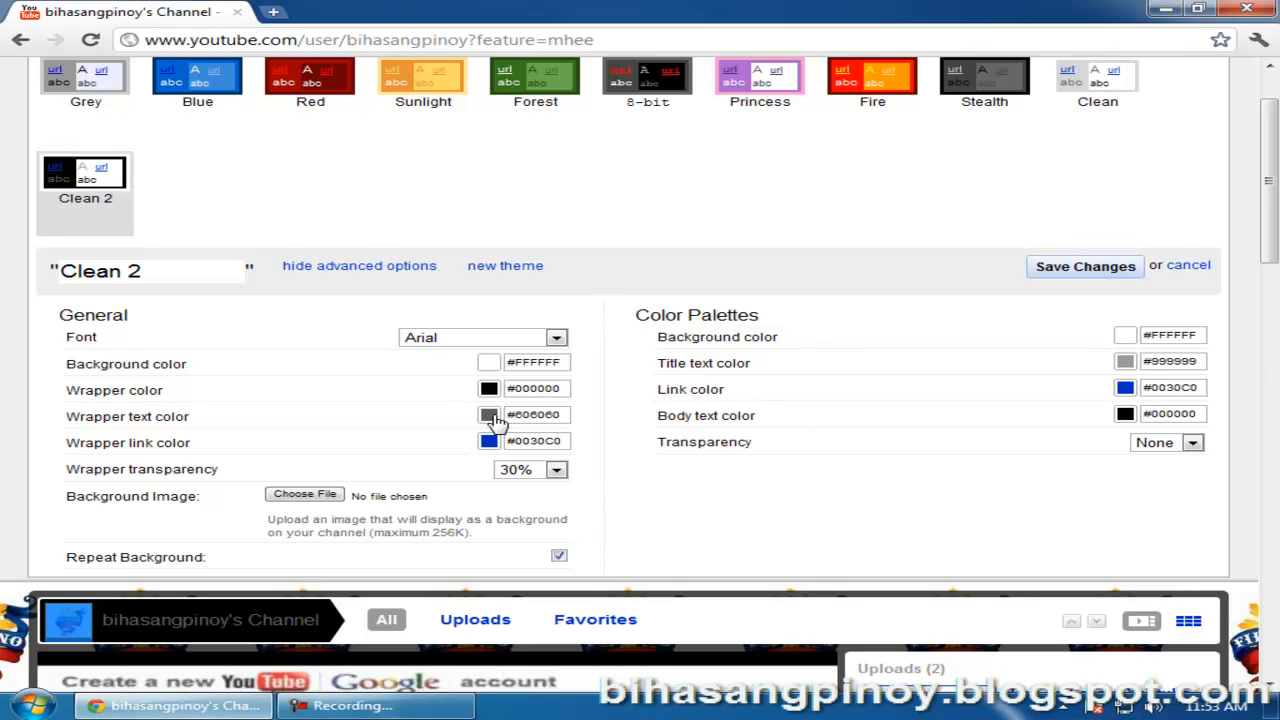
pyautogui.click(491, 416)
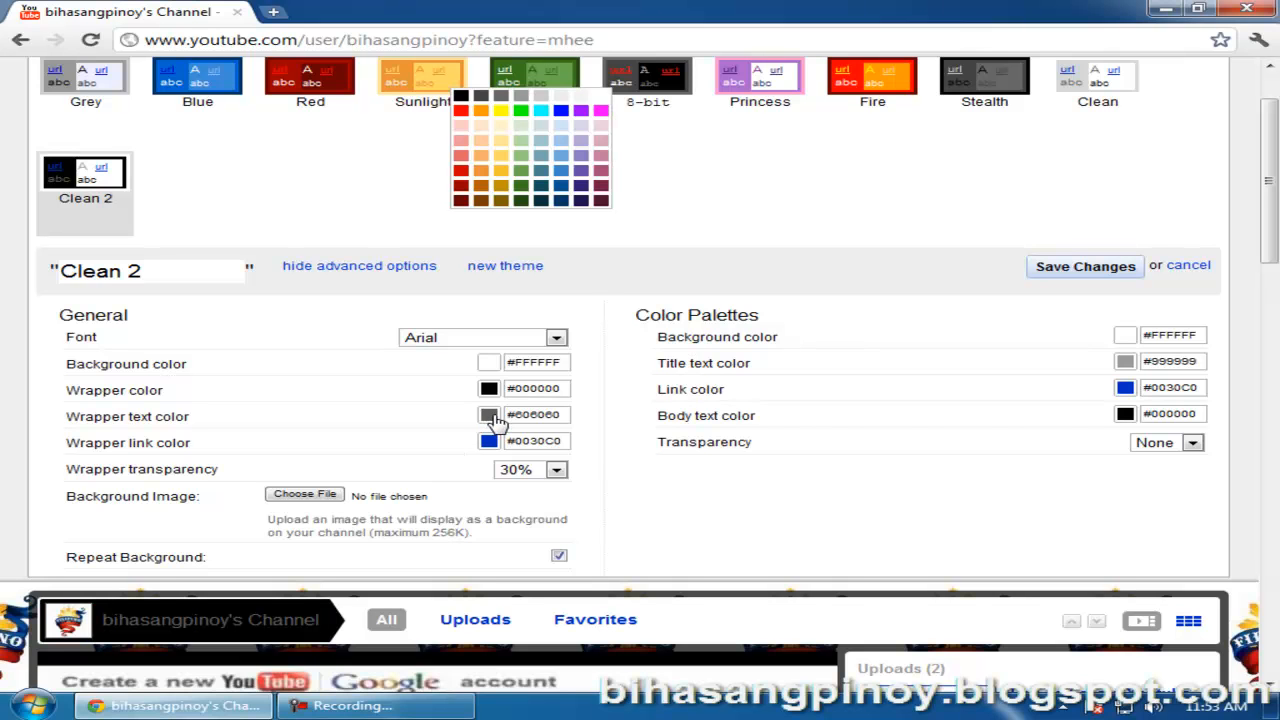
pyautogui.click(602, 97)
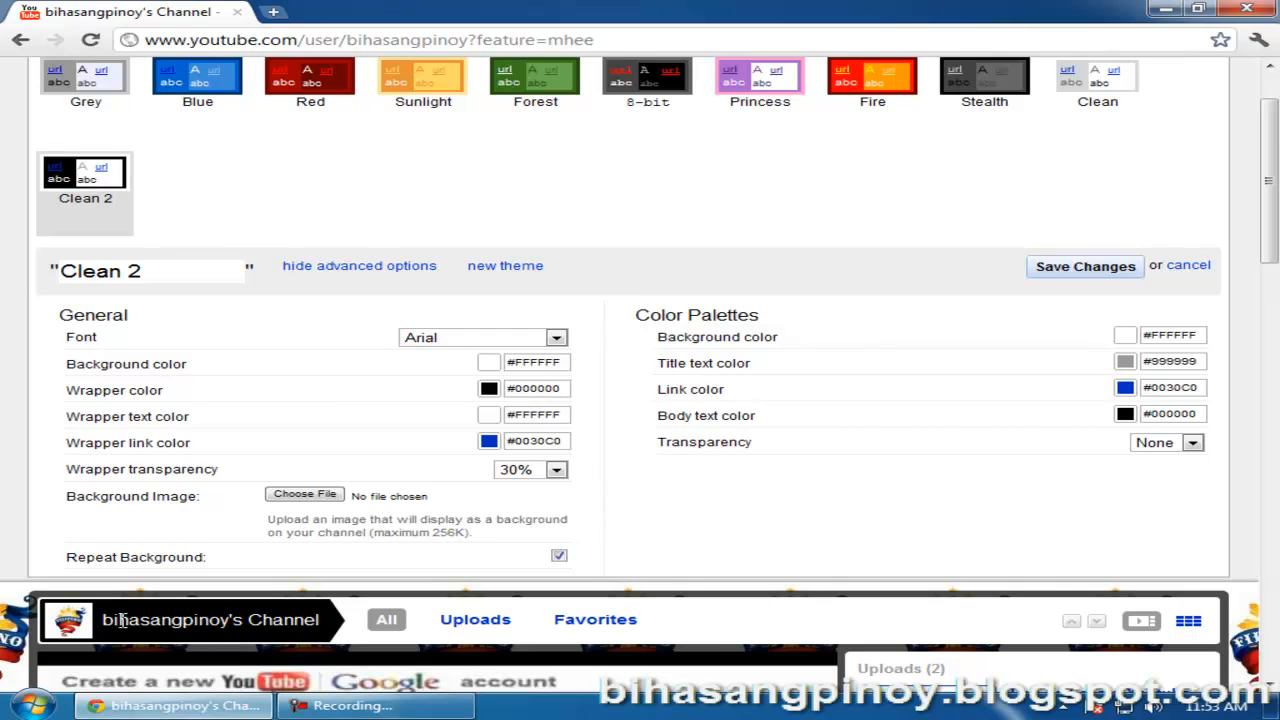
# Examine how the new wrapper and text colors look across the video, profile, activity and comment sections of the channel page.
pyautogui.scroll(-2, 250, 625)
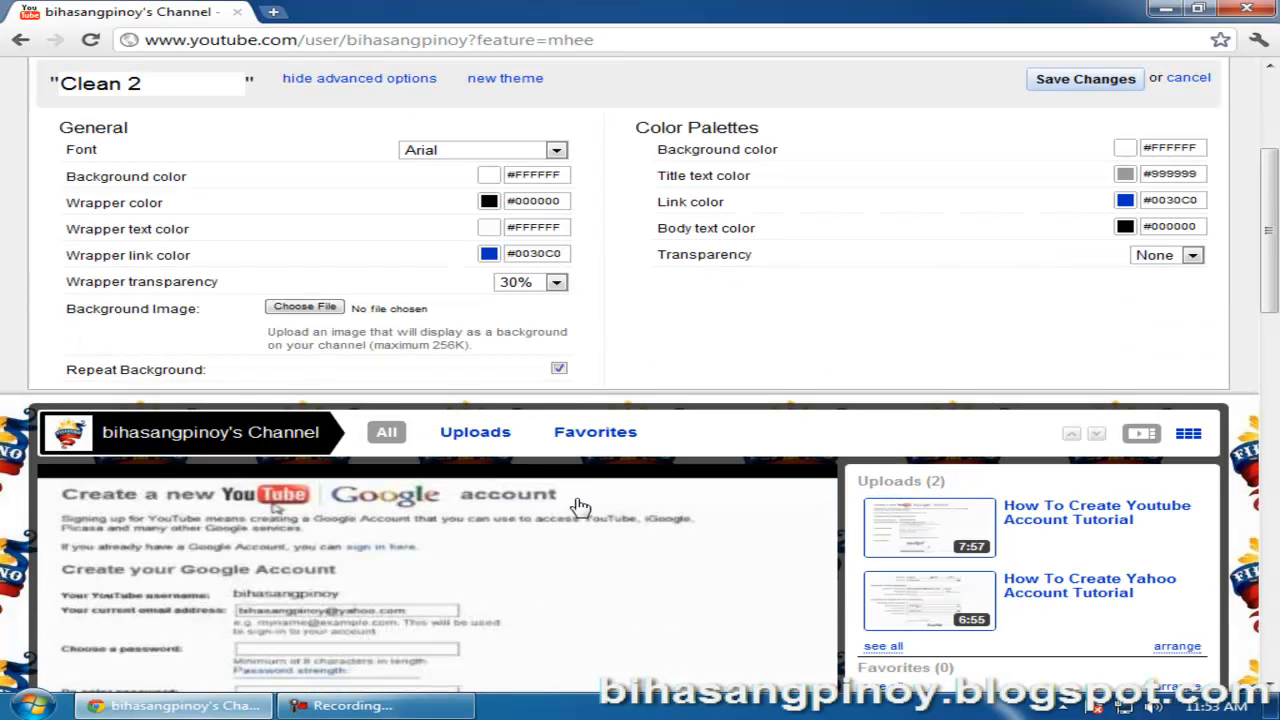
pyautogui.scroll(-6, 8, 605)
pyautogui.scroll(-10, 8, 605)
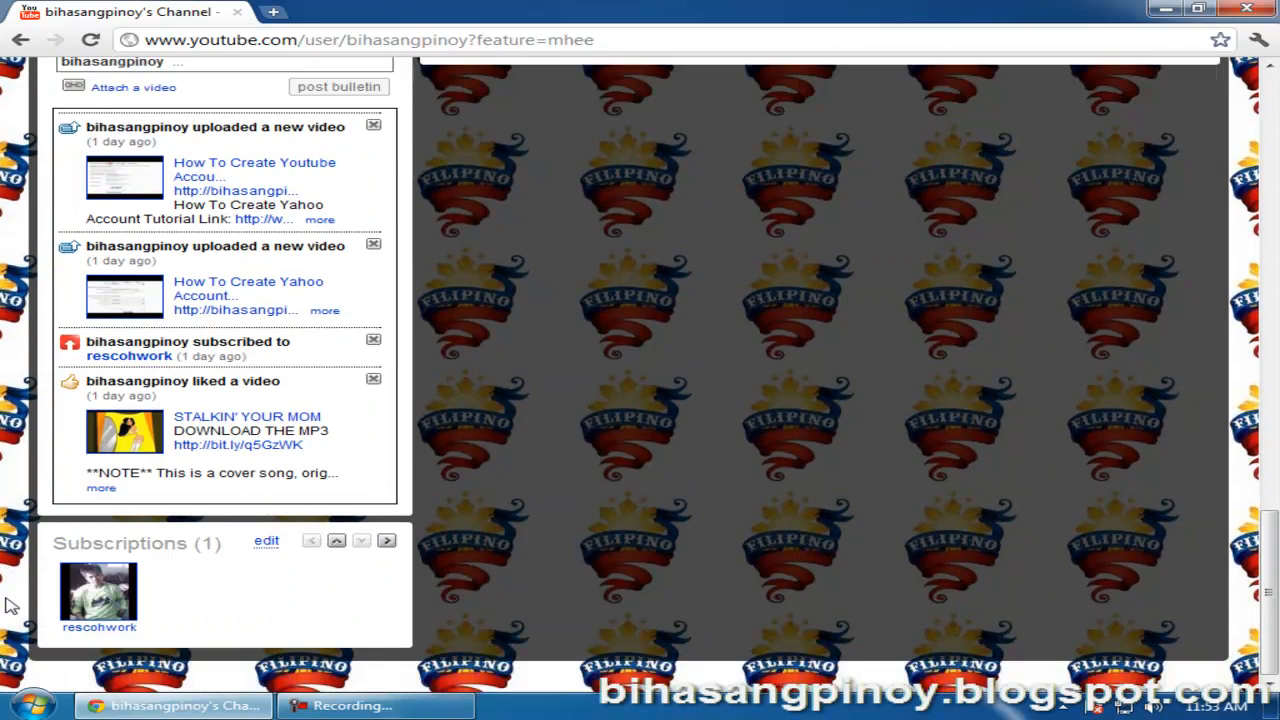
pyautogui.scroll(2, 8, 605)
pyautogui.scroll(3, 8, 603)
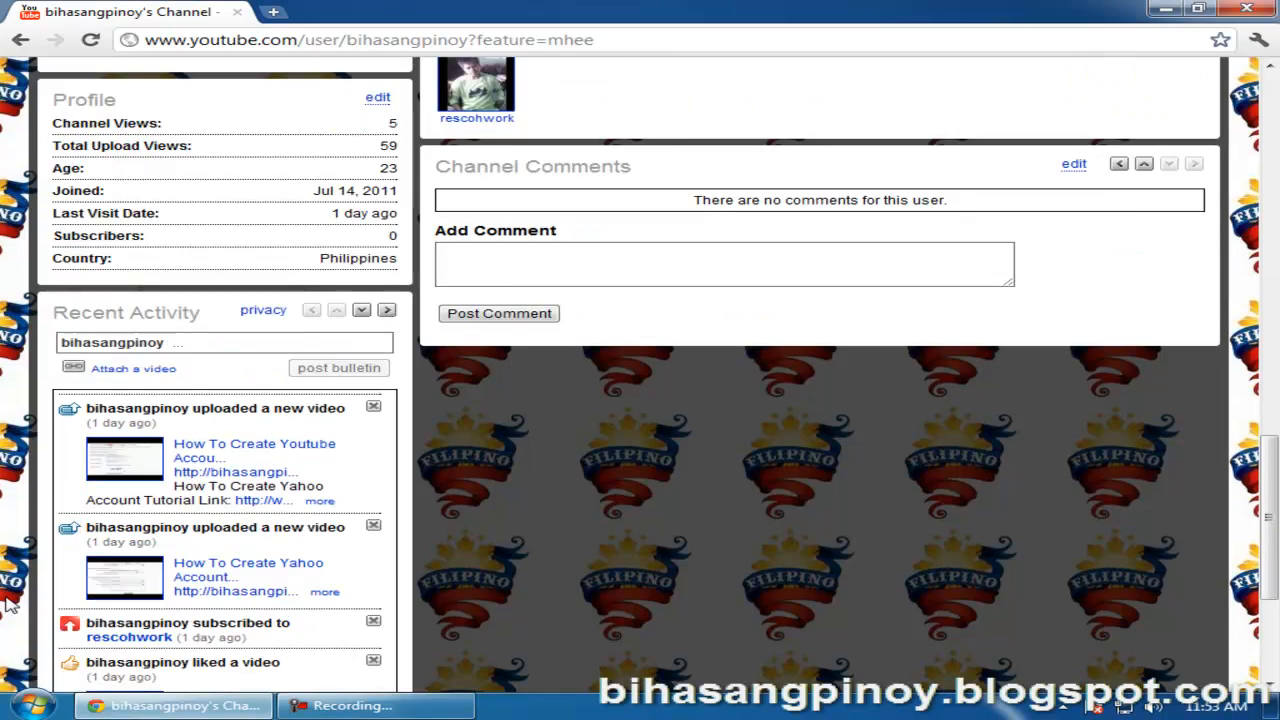
pyautogui.scroll(-5, 8, 605)
pyautogui.scroll(4, 8, 607)
# Move the Channel Comments module above the Friends module and check the resulting layout.
pyautogui.click(590, 365)
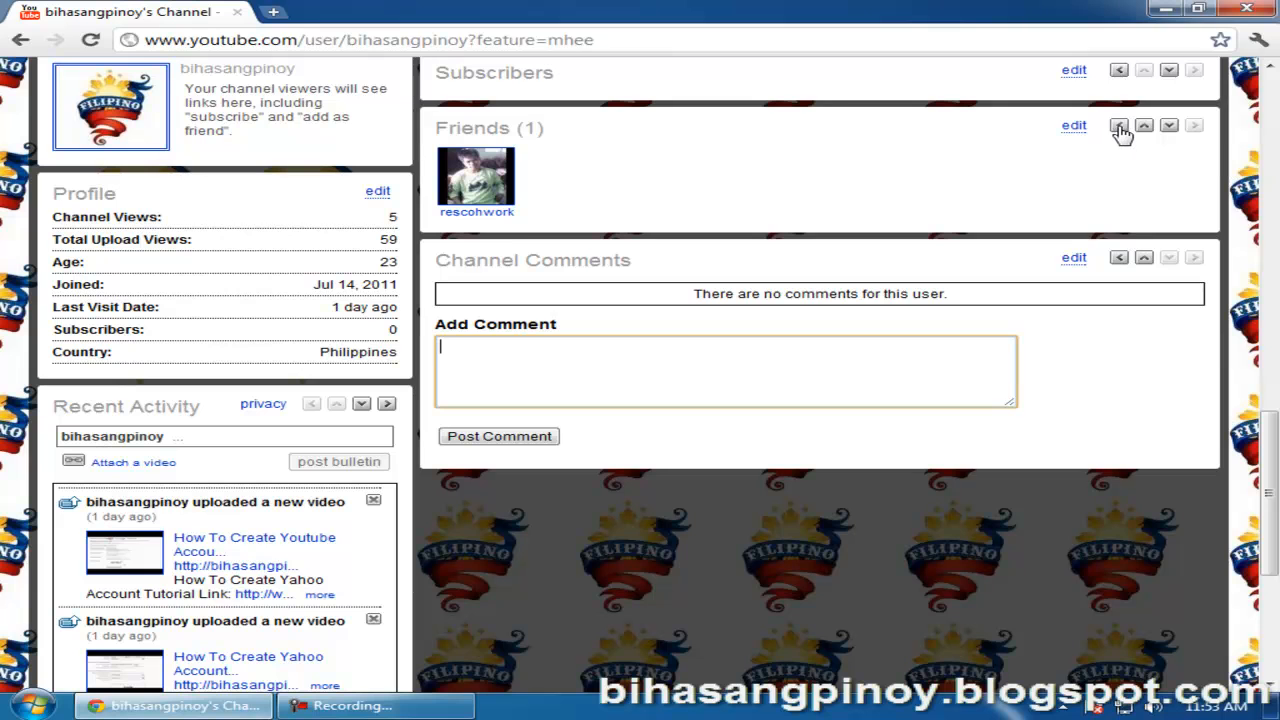
pyautogui.click(1017, 163)
pyautogui.scroll(1, 590, 437)
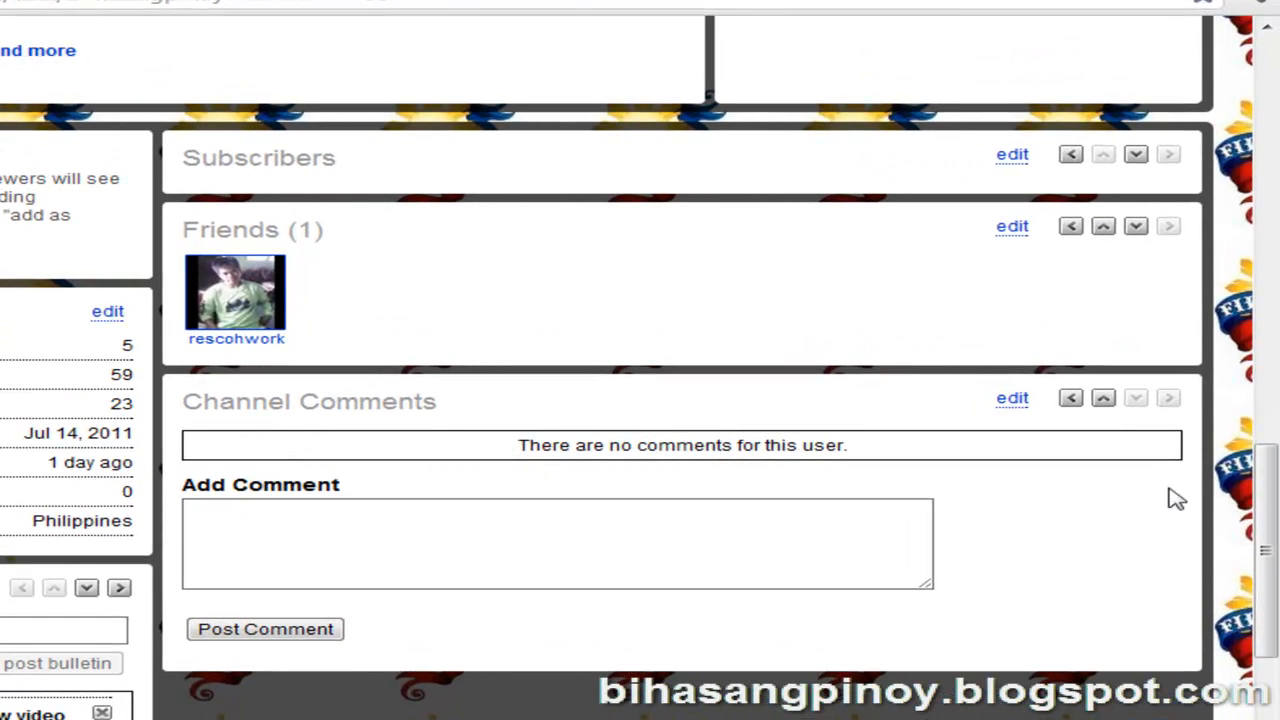
pyautogui.click(1104, 399)
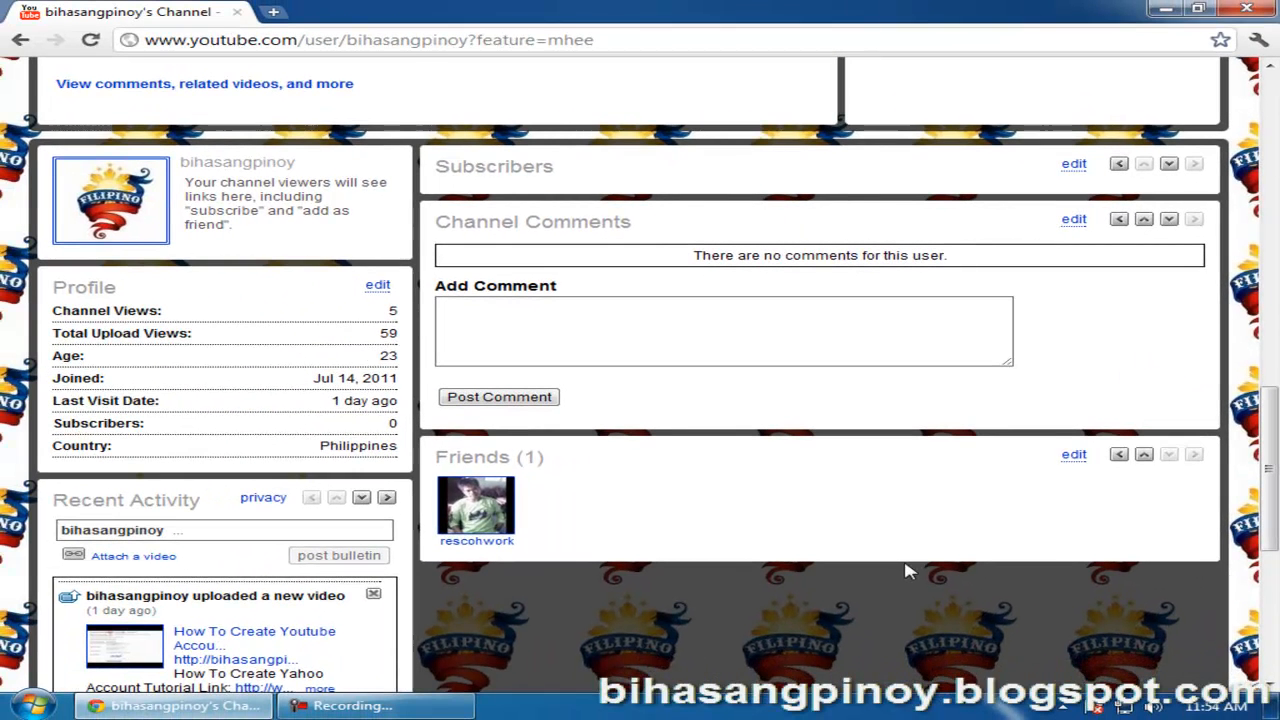
pyautogui.scroll(-1, 729, 630)
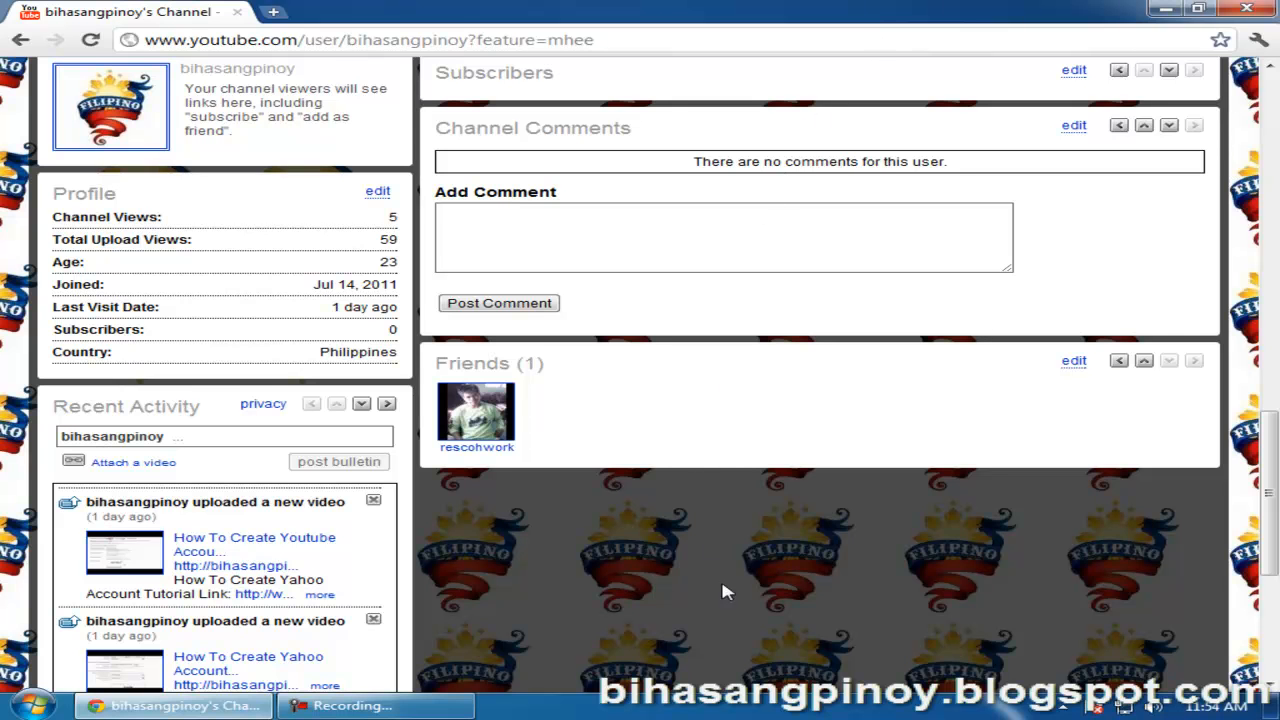
pyautogui.scroll(-4, 785, 430)
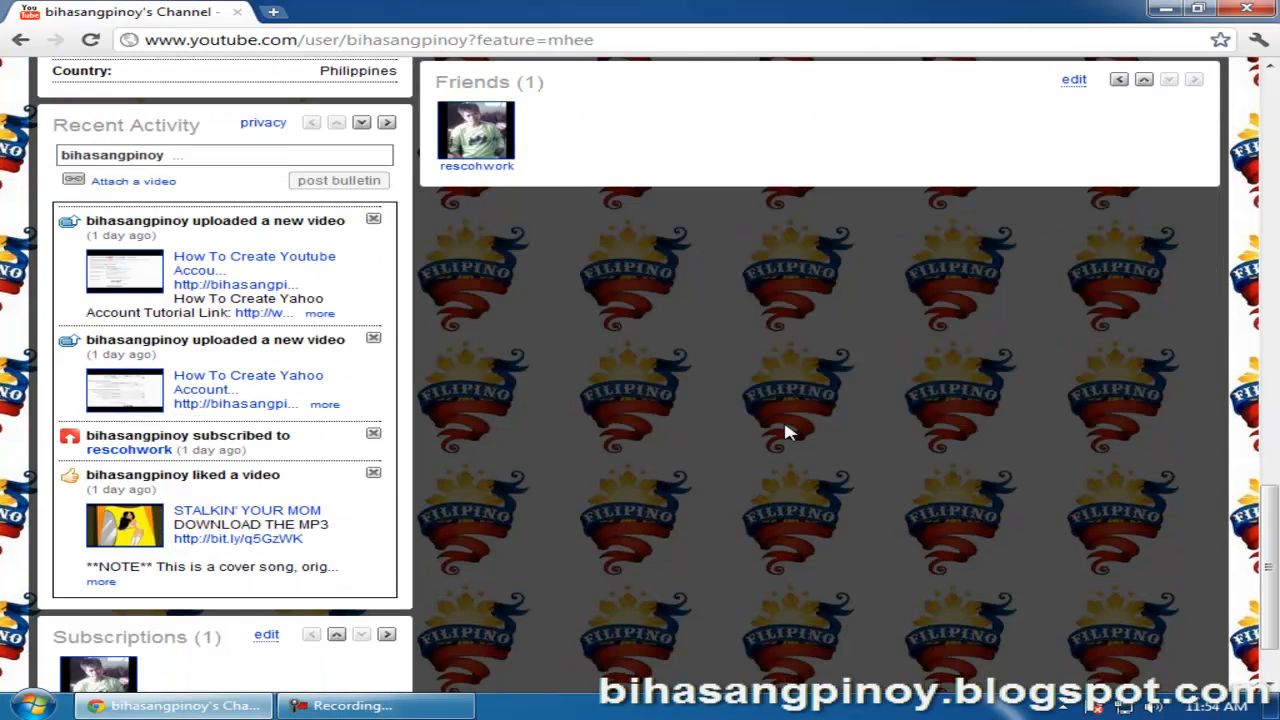
pyautogui.scroll(2, 785, 430)
pyautogui.scroll(1, 783, 431)
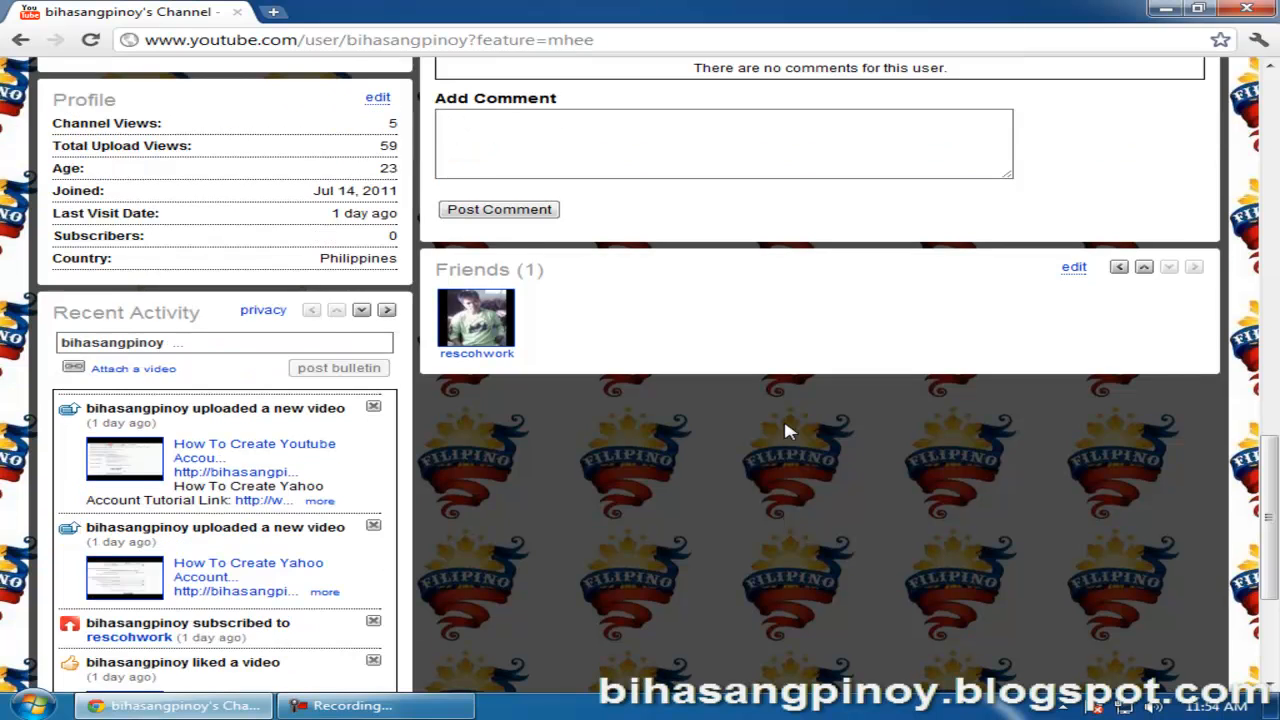
pyautogui.scroll(1, 785, 425)
pyautogui.scroll(-2, 724, 370)
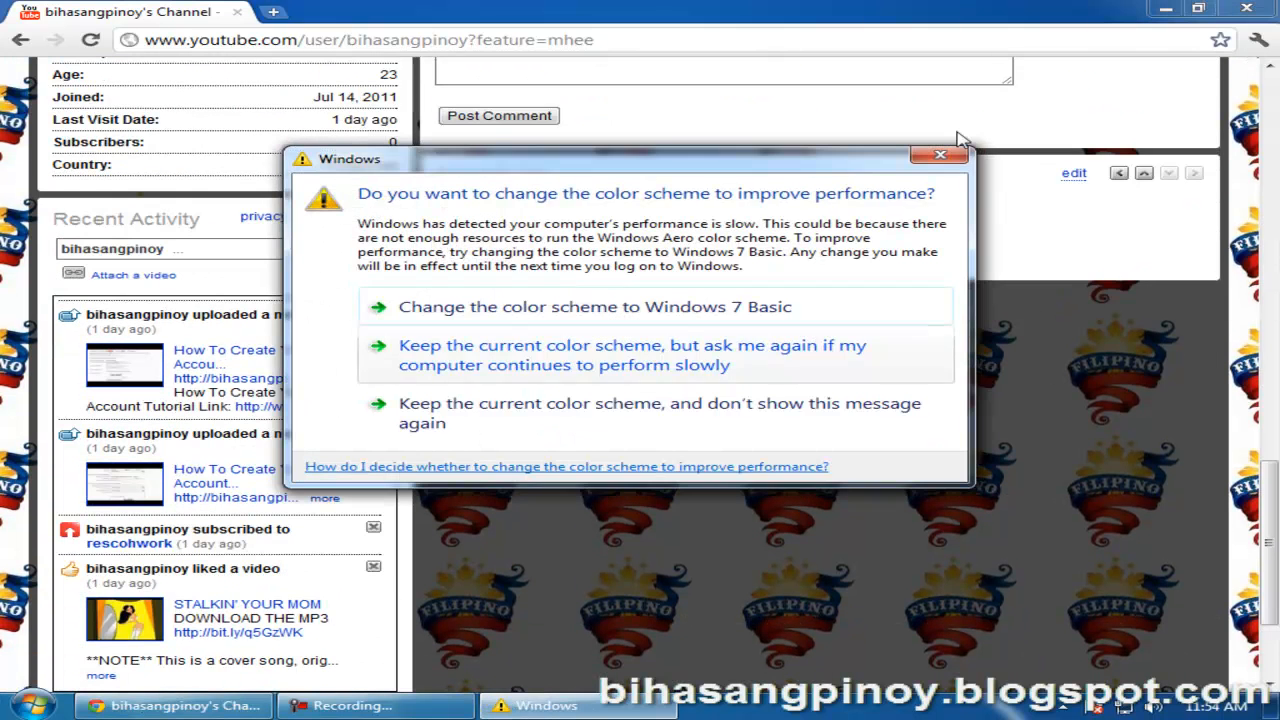
# Dismiss the Windows prompt, move the Friends module into the left column of the channel page, and check its placement.
pyautogui.click(941, 157)
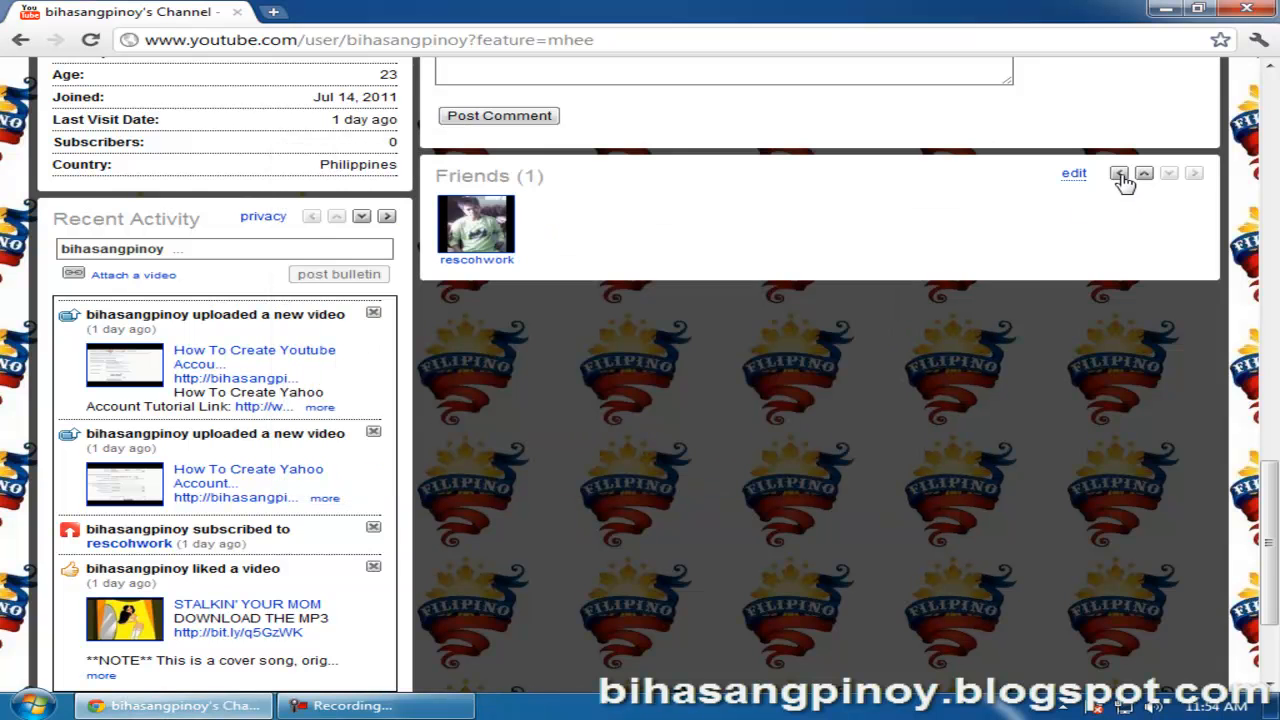
pyautogui.click(1119, 174)
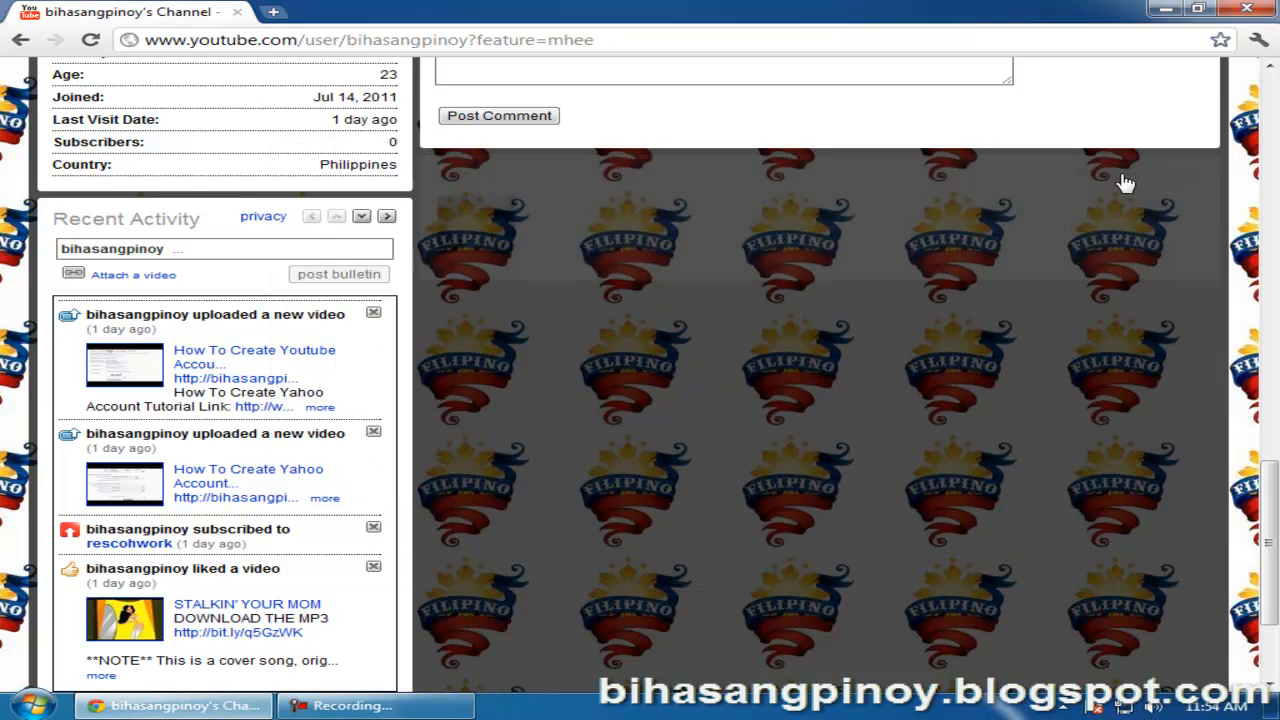
pyautogui.scroll(-3, 28, 432)
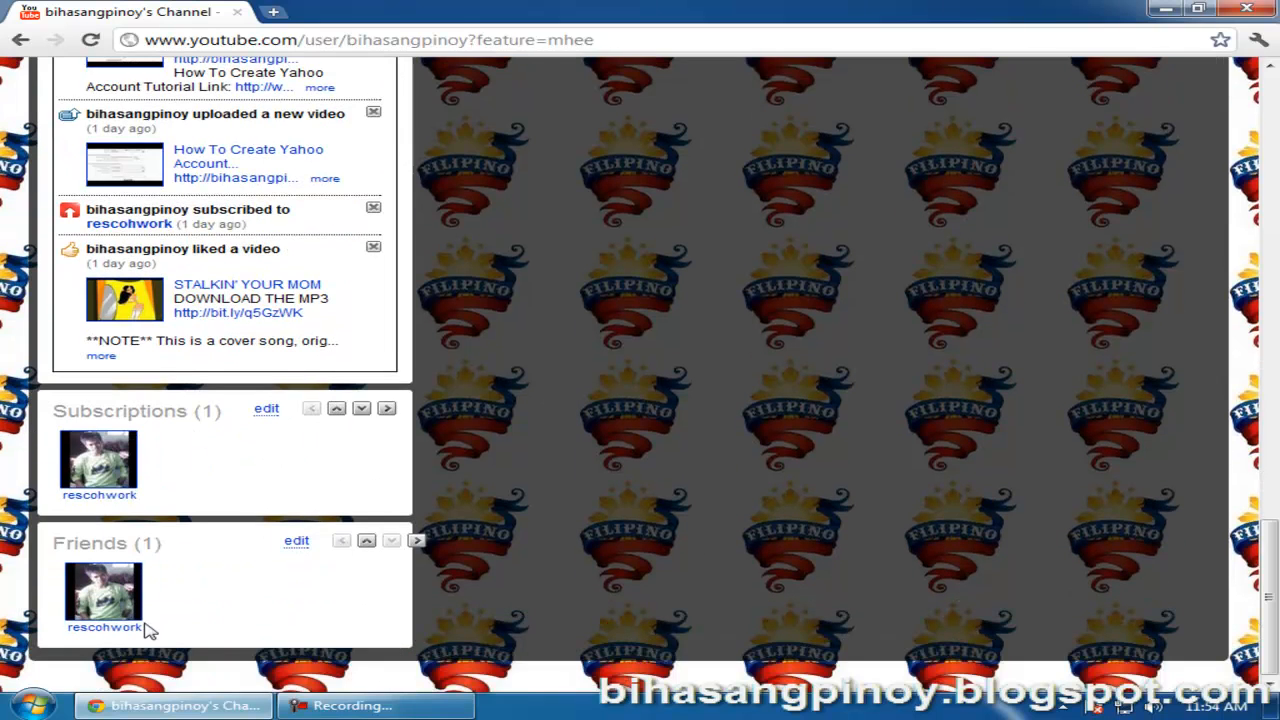
pyautogui.scroll(2, 457, 525)
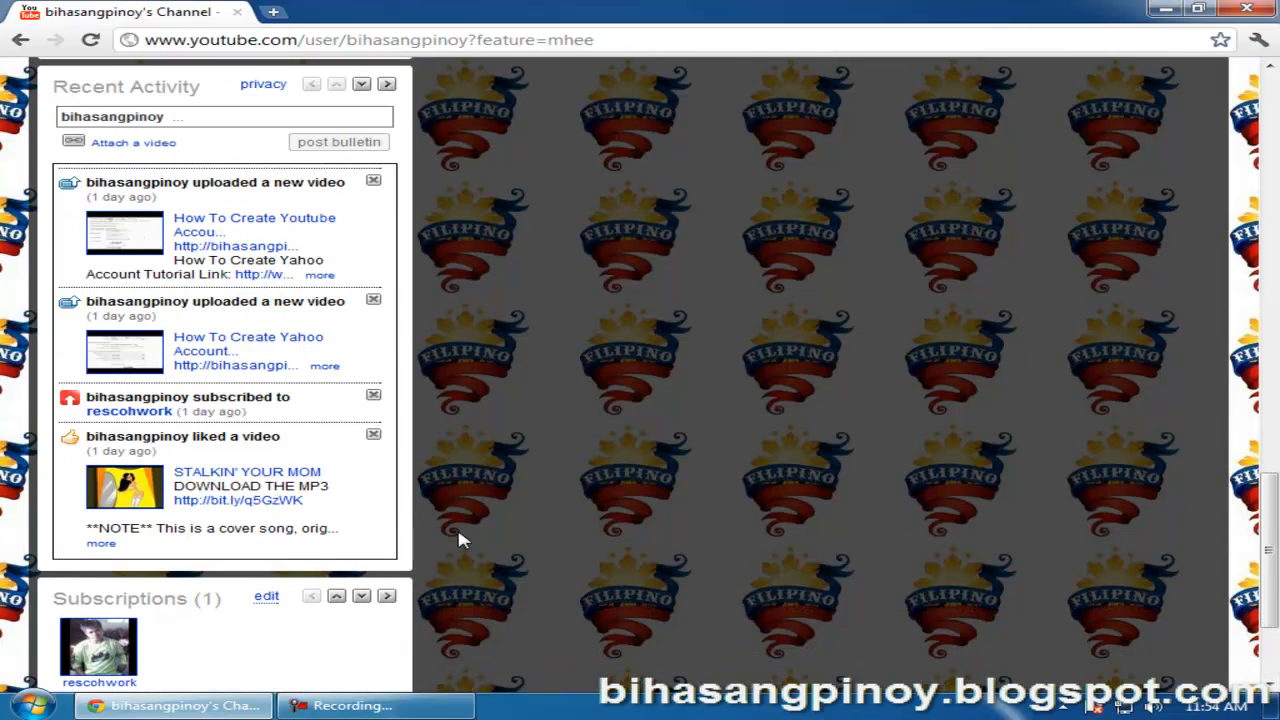
pyautogui.scroll(7, 457, 525)
pyautogui.scroll(-4, 457, 525)
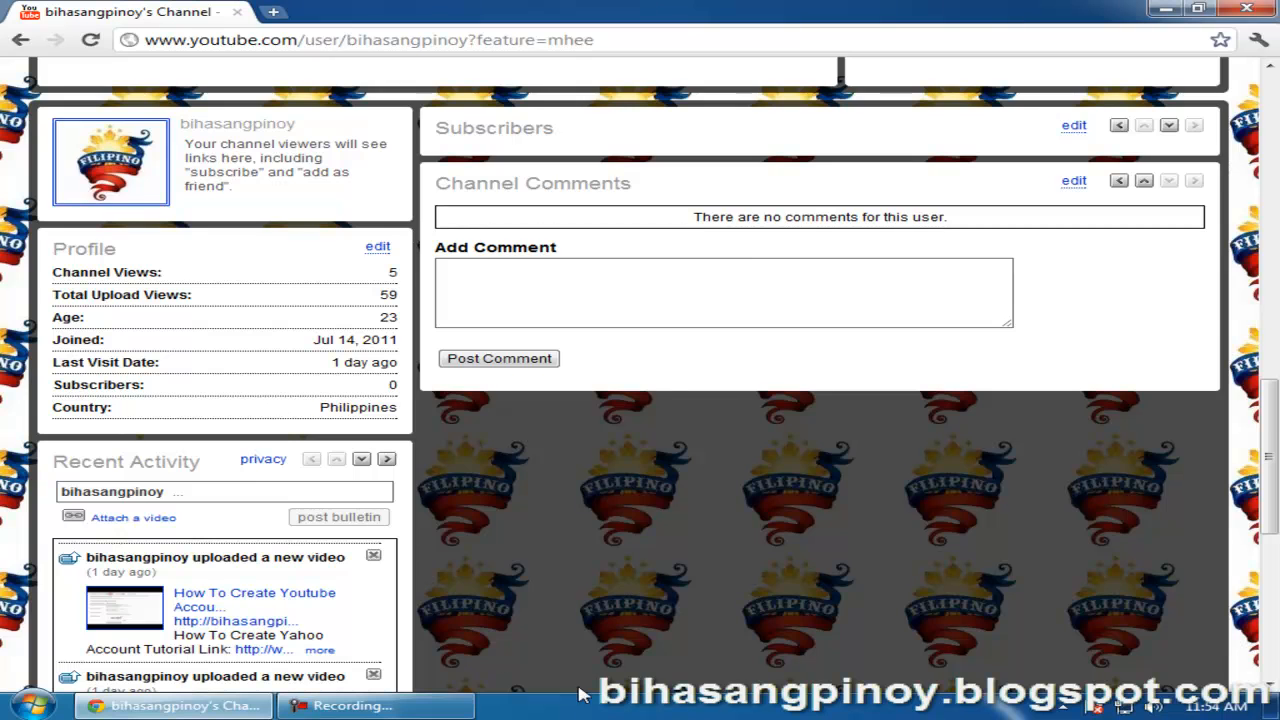
# Examine the arrangement of the Profile, Recent Activity, Subscriptions, Friends and comment modules on the channel page.
pyautogui.scroll(-1, 603, 645)
pyautogui.scroll(1, 603, 645)
pyautogui.scroll(-2, 600, 635)
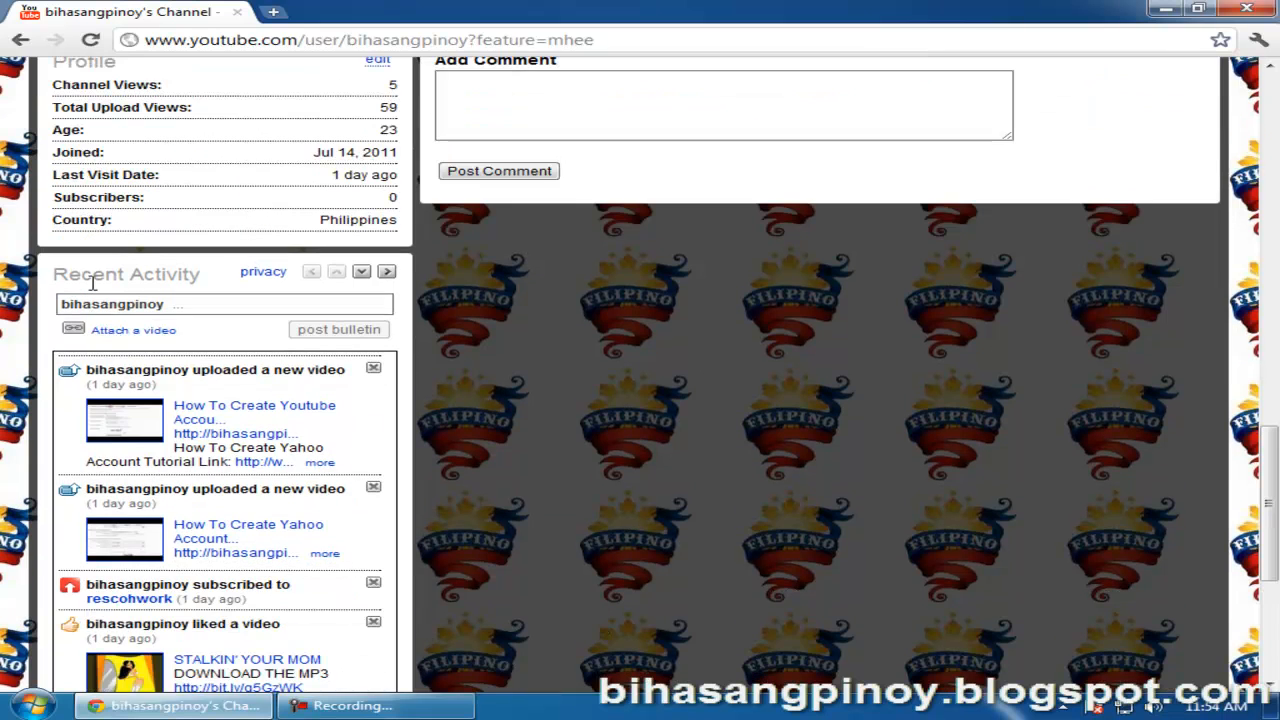
pyautogui.scroll(-2, 175, 274)
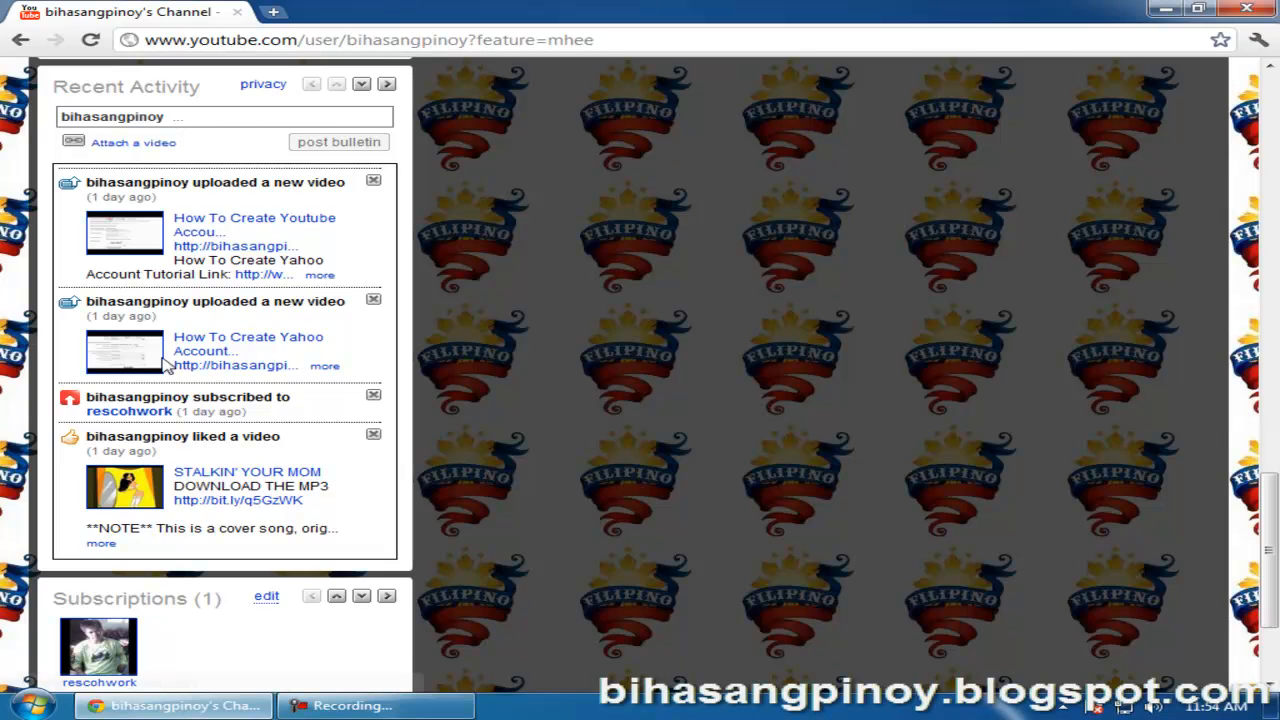
pyautogui.scroll(-2, 166, 364)
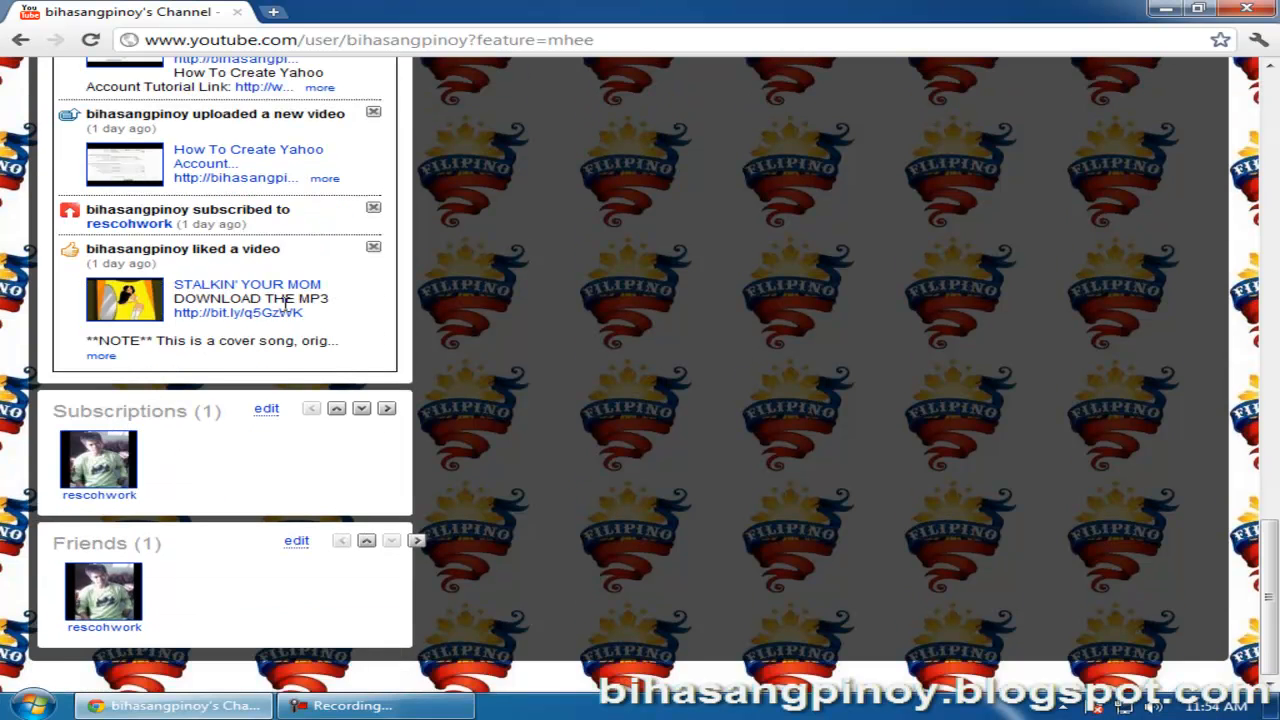
pyautogui.scroll(3, 287, 305)
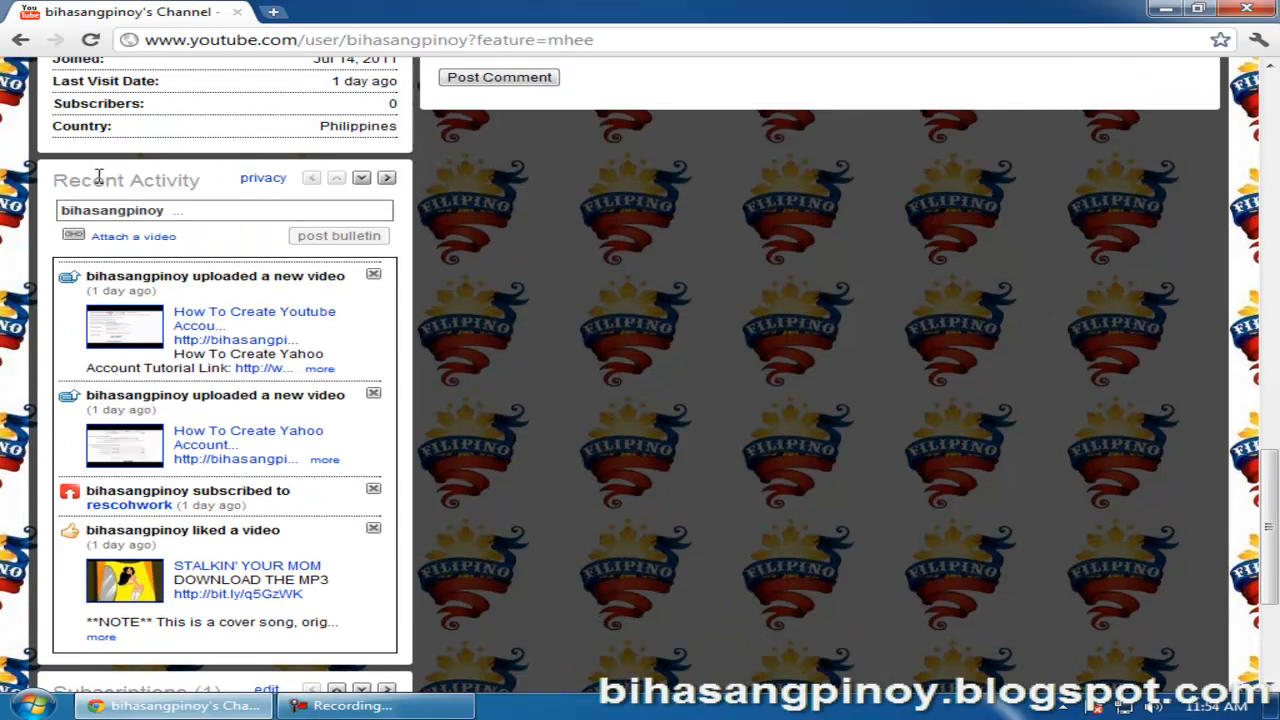
pyautogui.scroll(10, 787, 418)
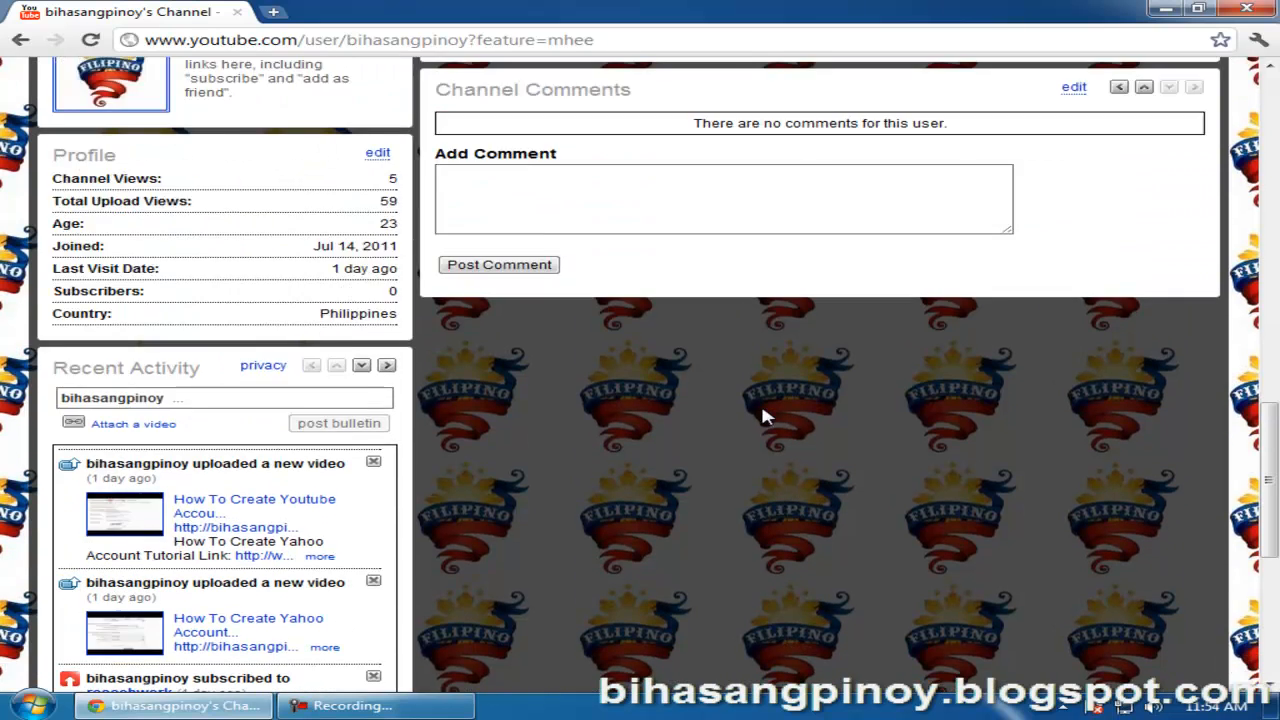
# Save the Clean 2 theme changes and review the saved channel page from the video down to the recent activity.
pyautogui.scroll(3, 767, 416)
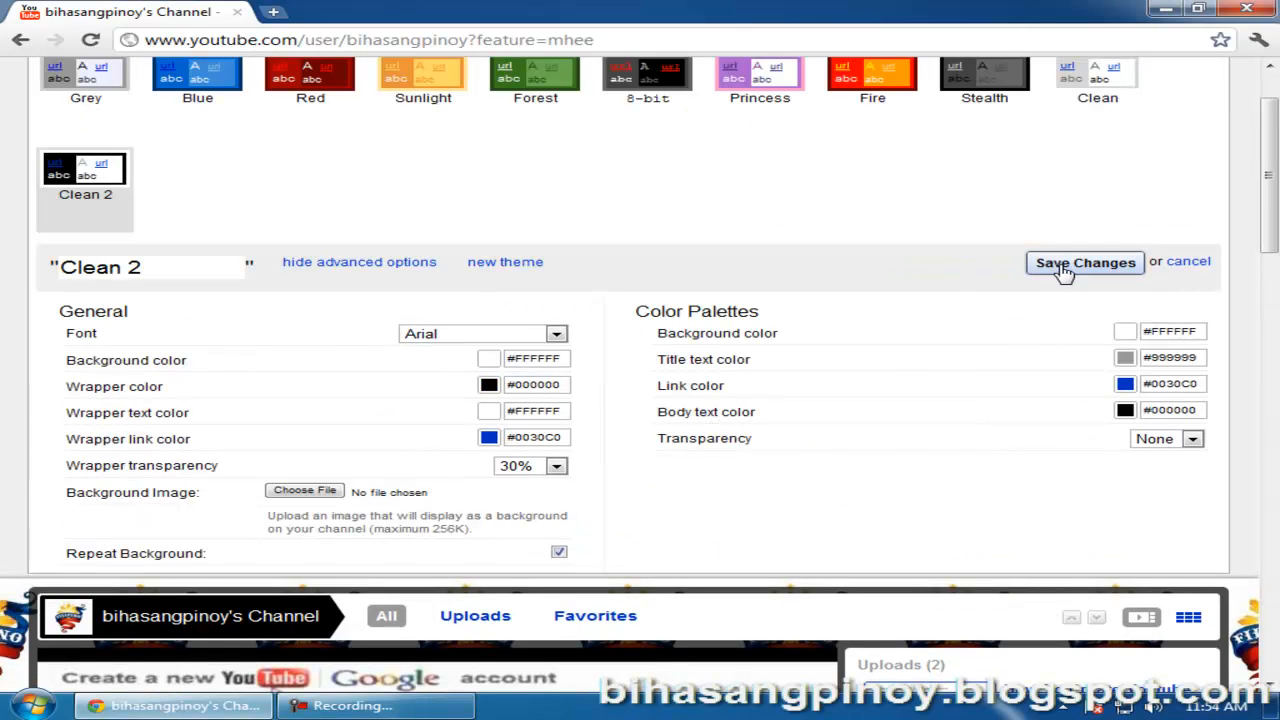
pyautogui.click(1065, 265)
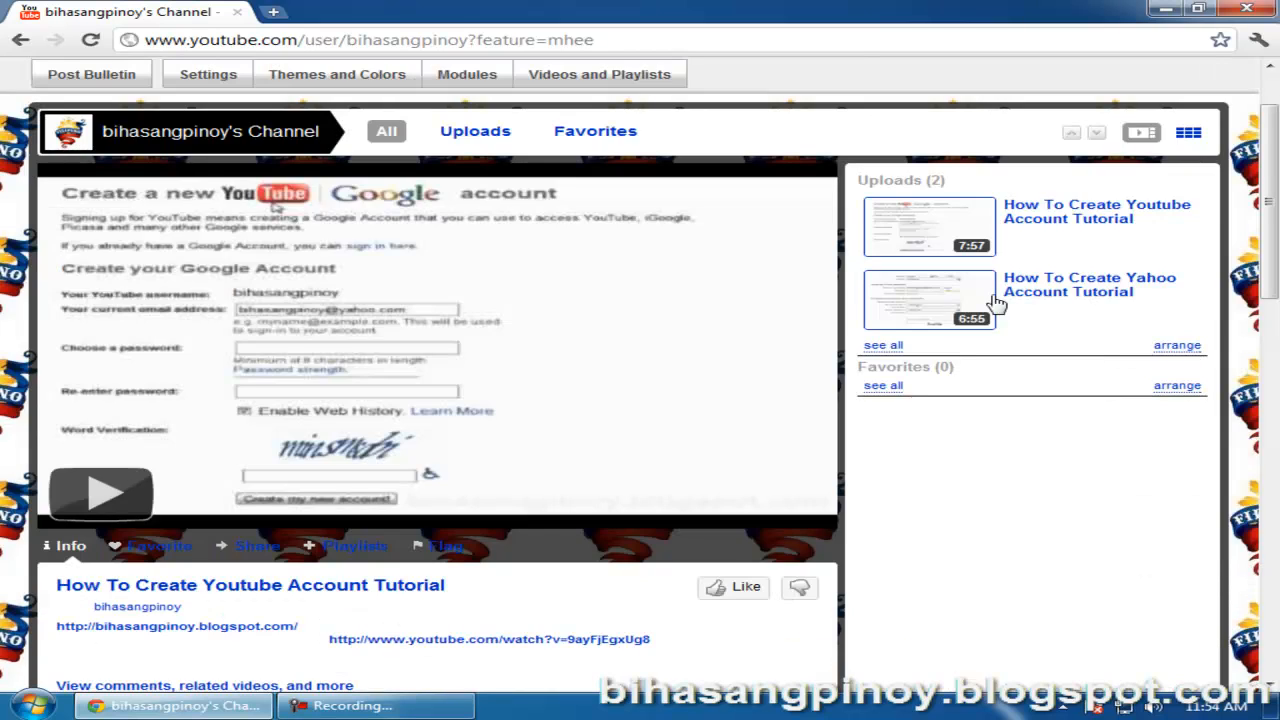
pyautogui.scroll(-6, 5, 418)
pyautogui.scroll(4, 5, 418)
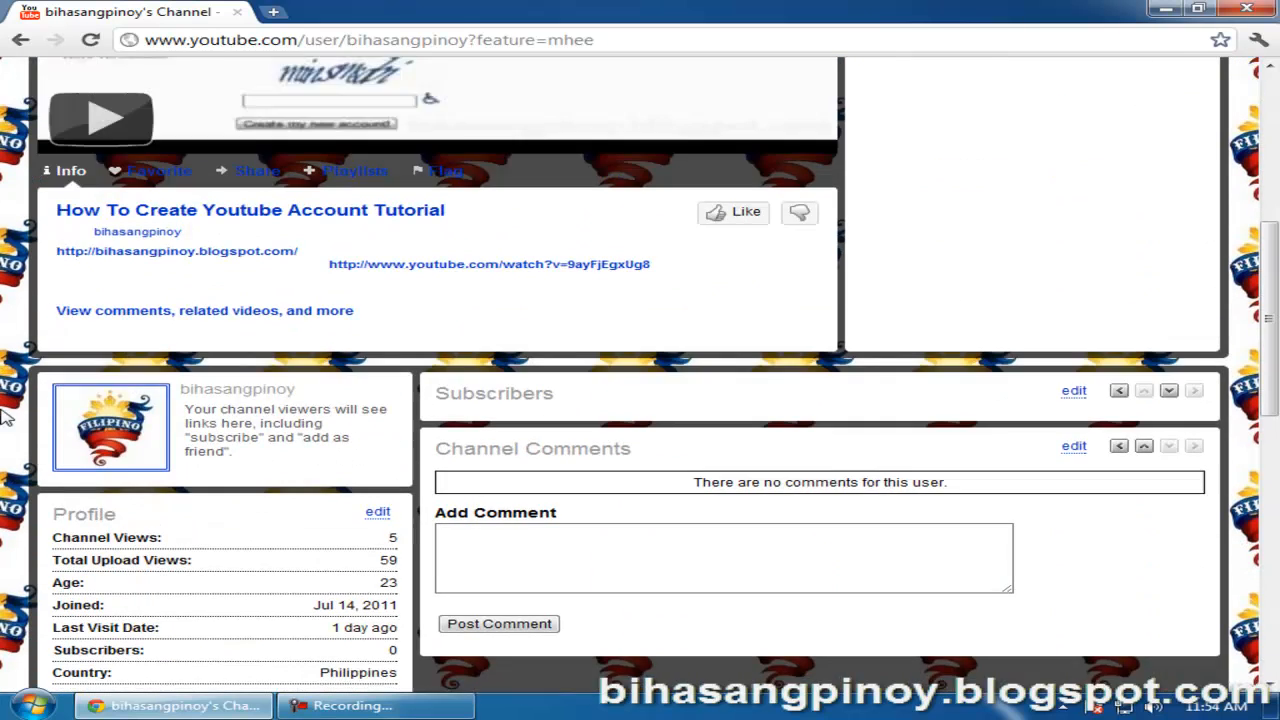
pyautogui.scroll(2, 5, 418)
pyautogui.scroll(-7, 5, 418)
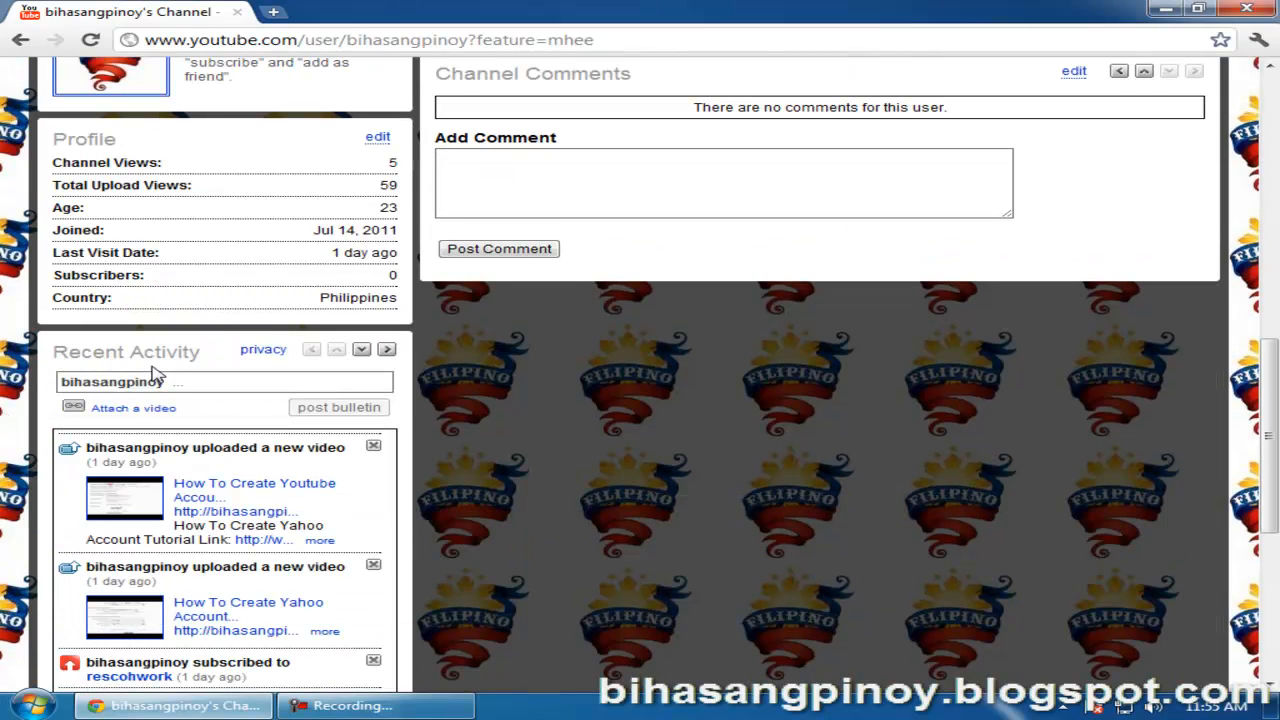
pyautogui.scroll(8, 640, 457)
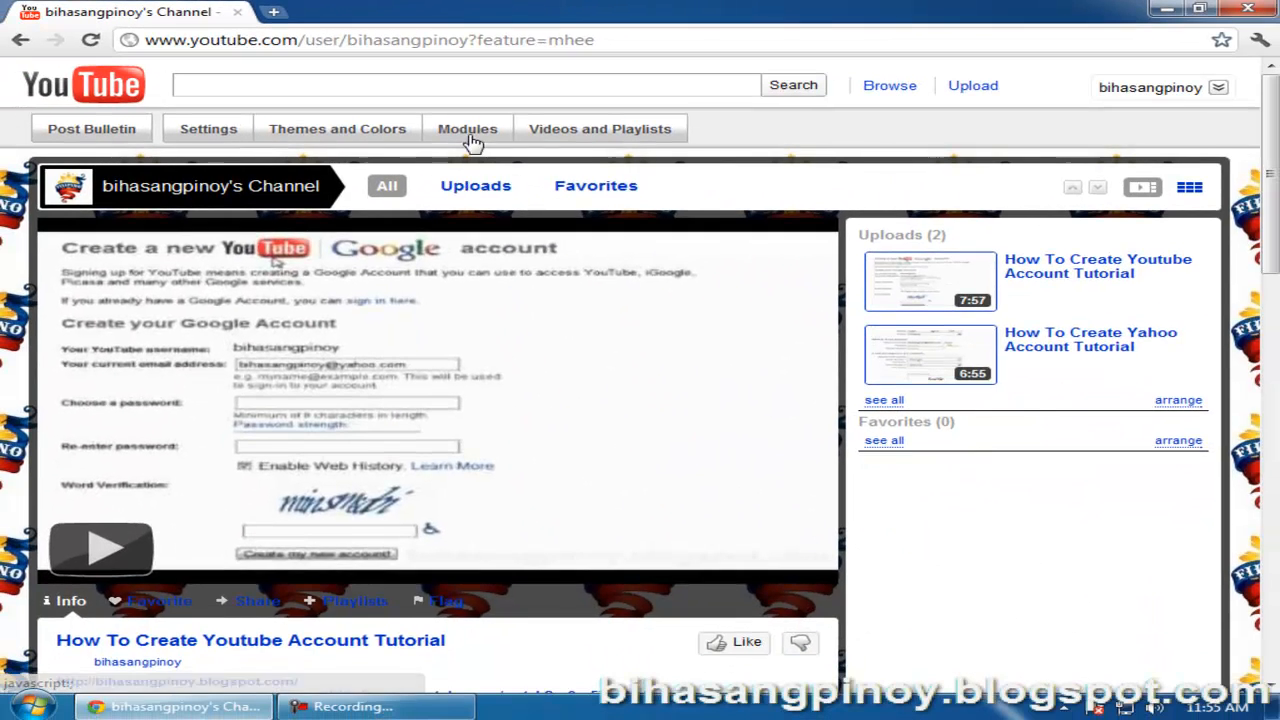
# Remove the Recent Activity module from the channel and save the module changes.
pyautogui.click(468, 132)
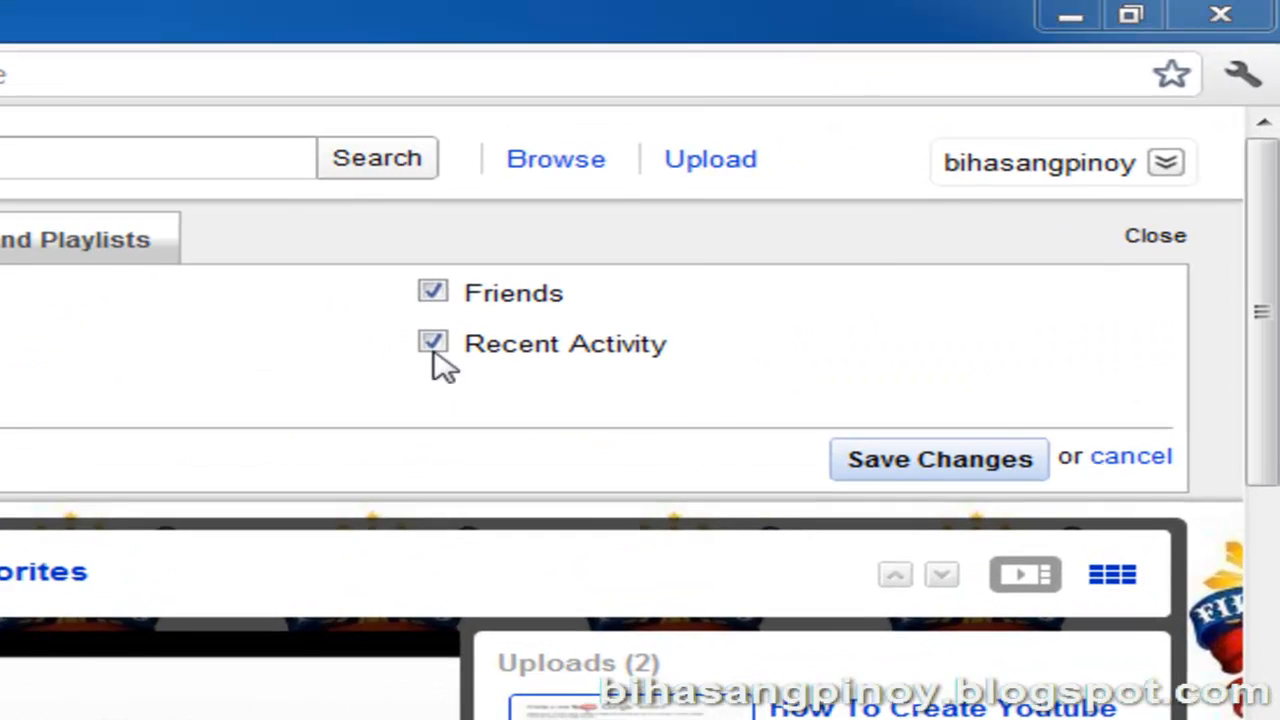
pyautogui.click(630, 298)
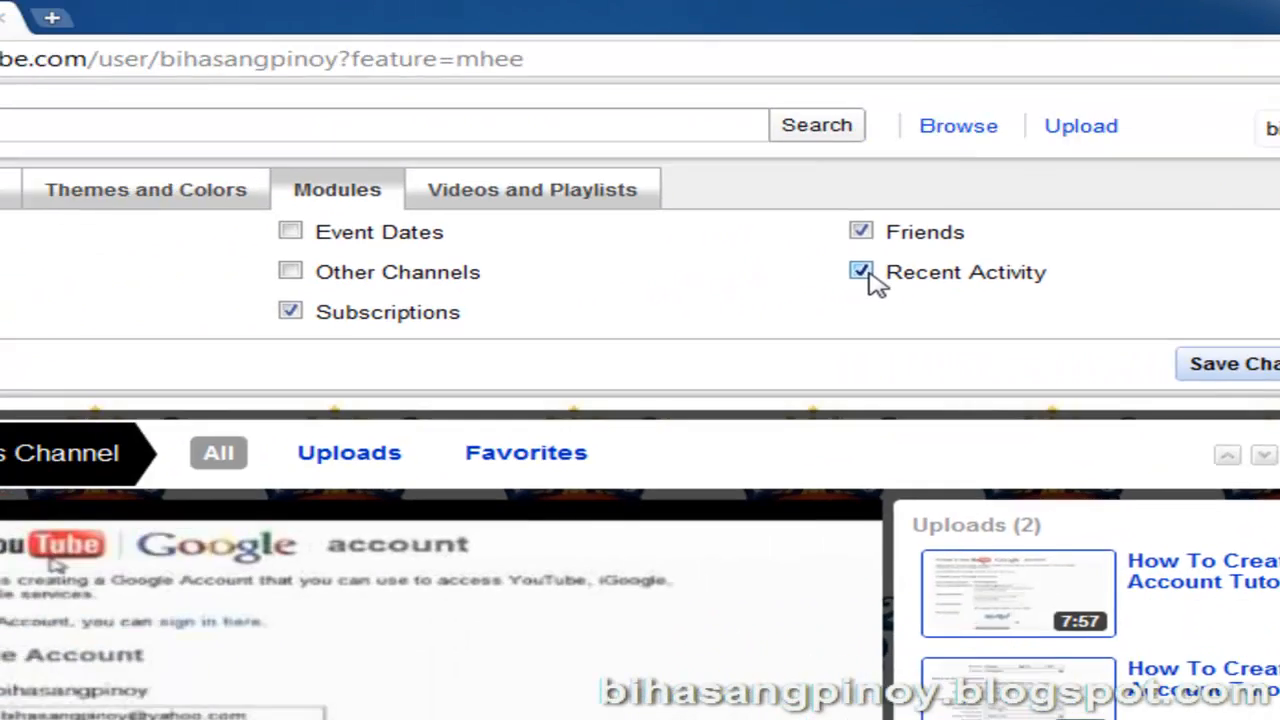
pyautogui.click(432, 342)
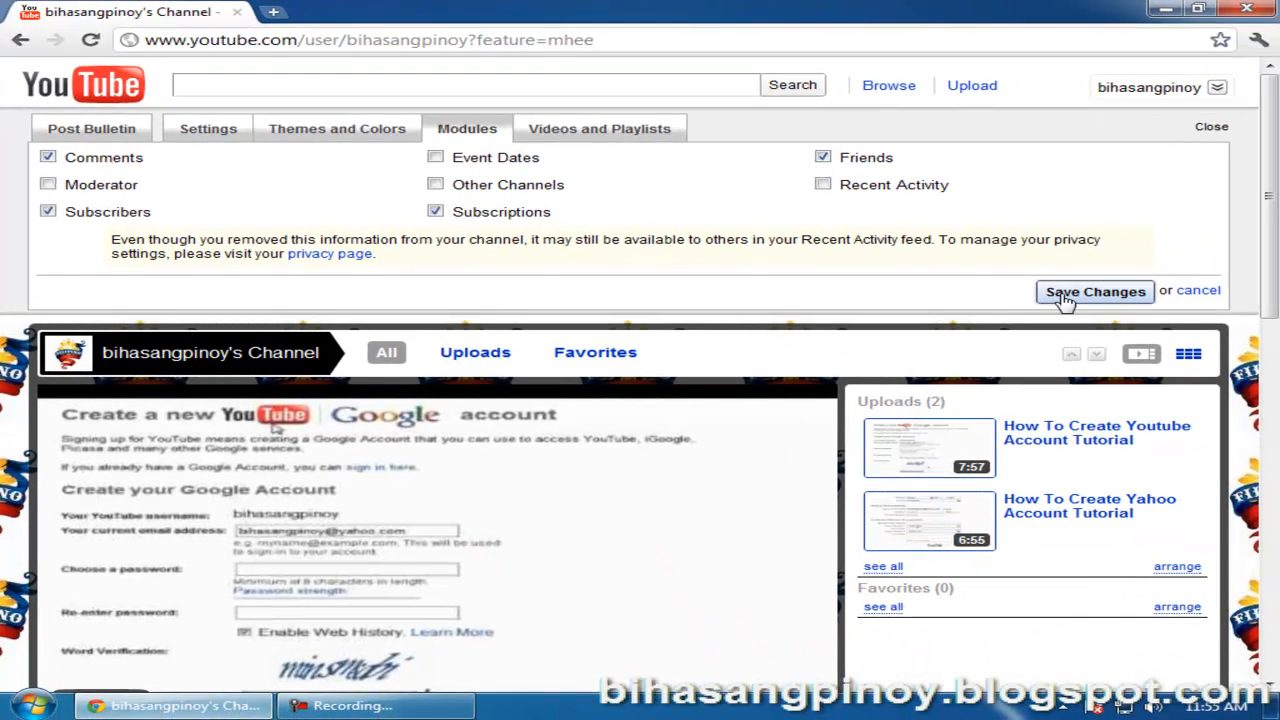
pyautogui.click(1065, 293)
# Move the Friends module above Subscriptions and review the resulting channel page.
pyautogui.scroll(-8, 7, 622)
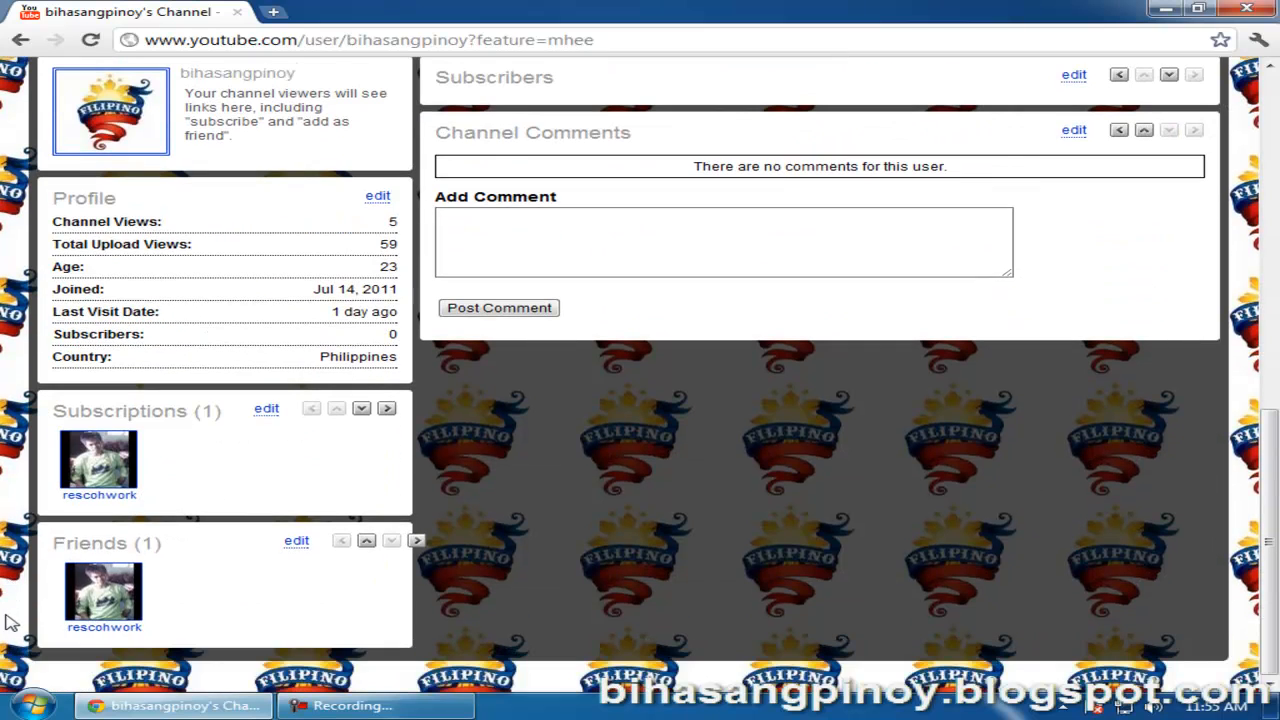
pyautogui.click(367, 542)
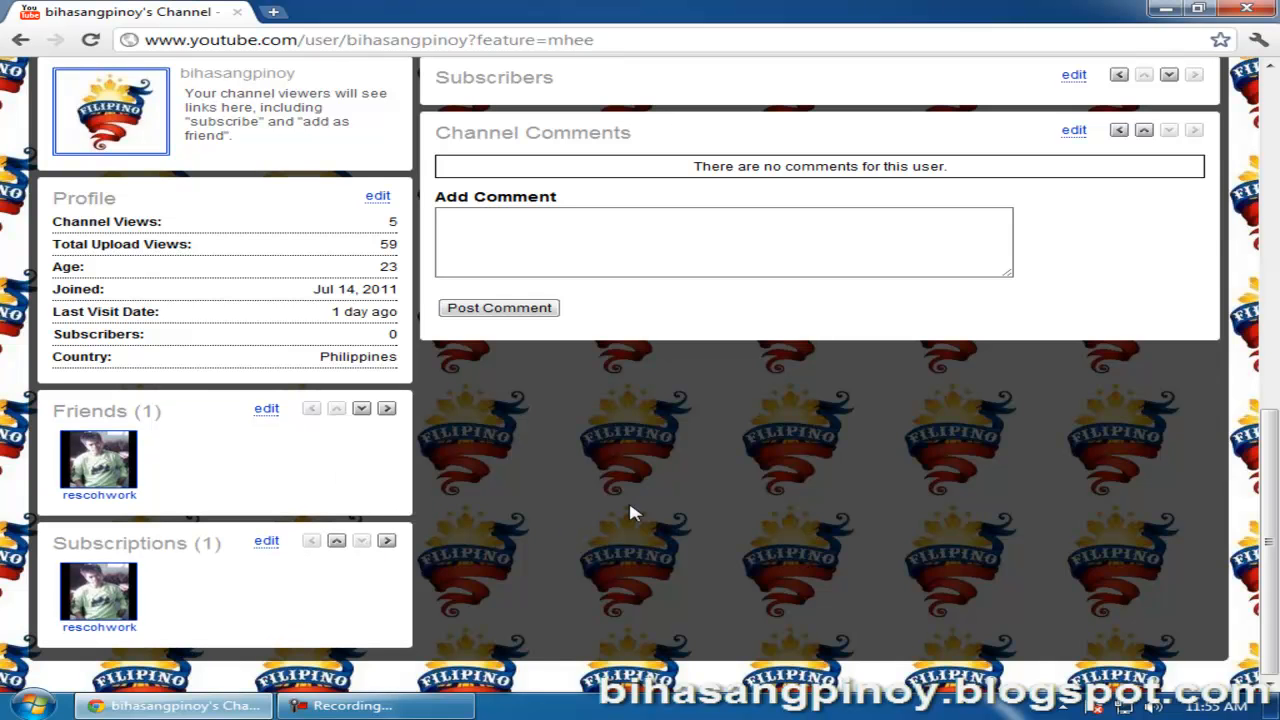
pyautogui.scroll(6, 630, 512)
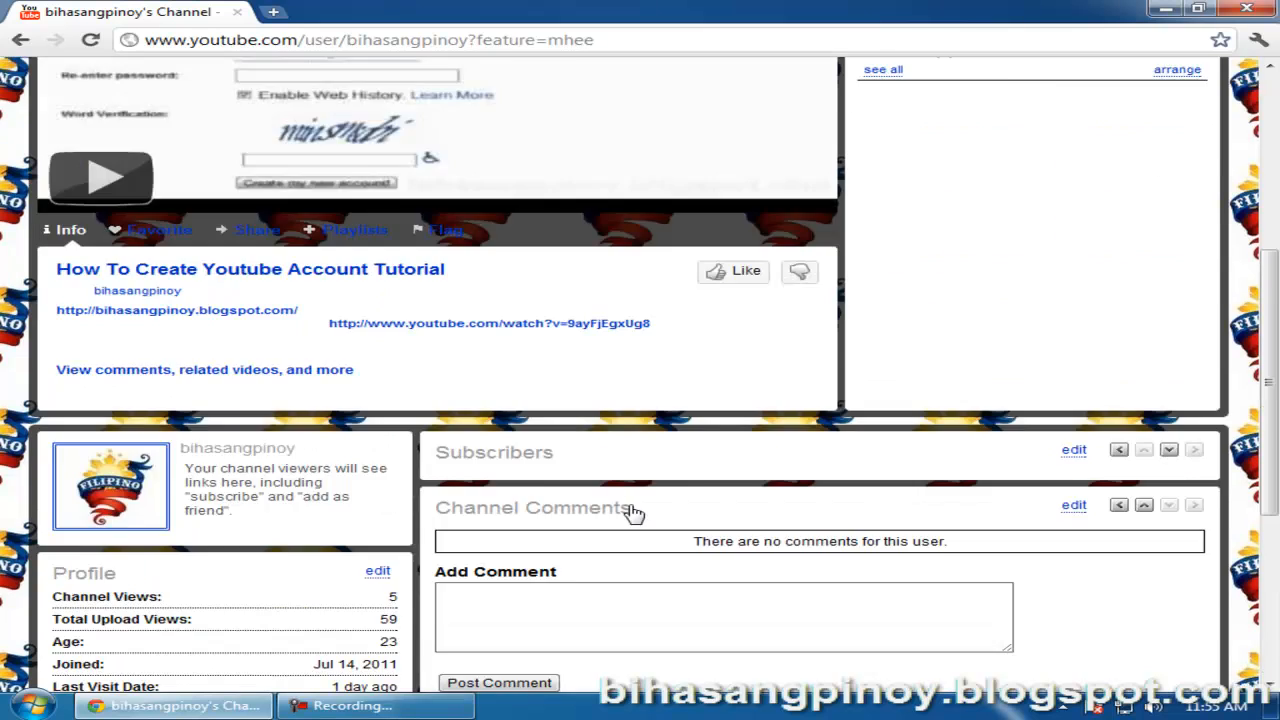
pyautogui.scroll(3, 893, 470)
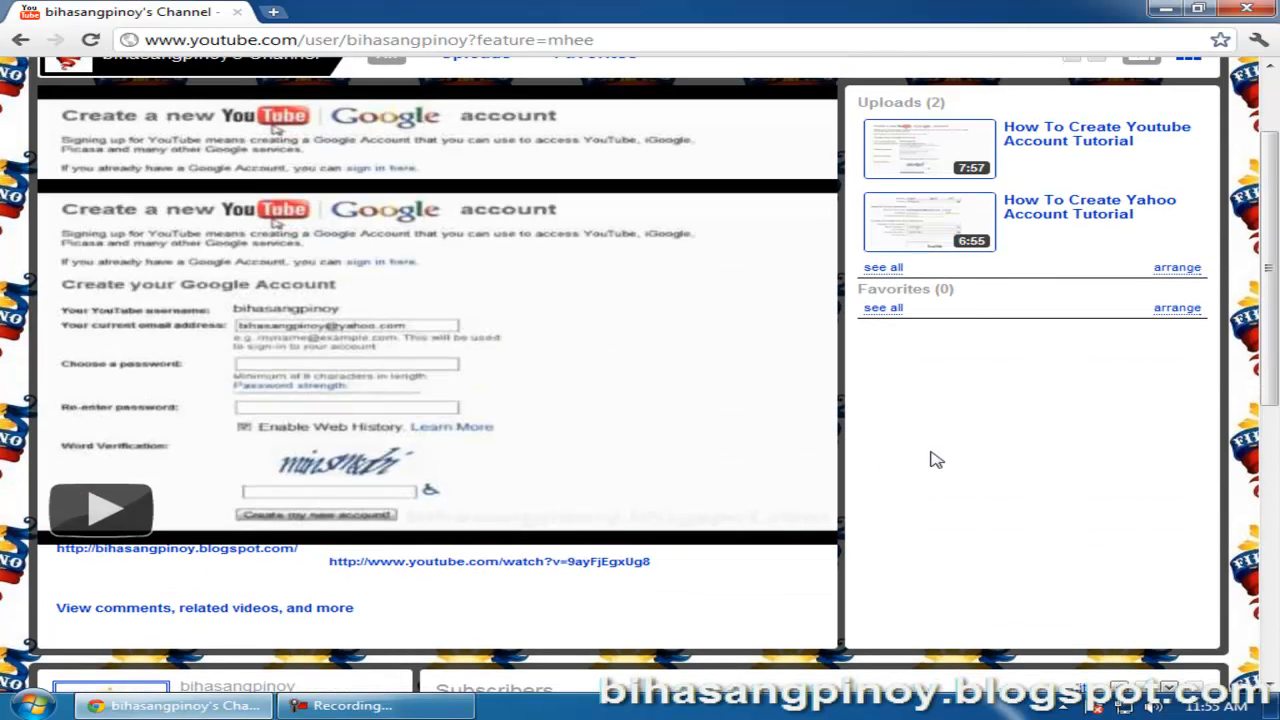
pyautogui.scroll(-2, 5, 497)
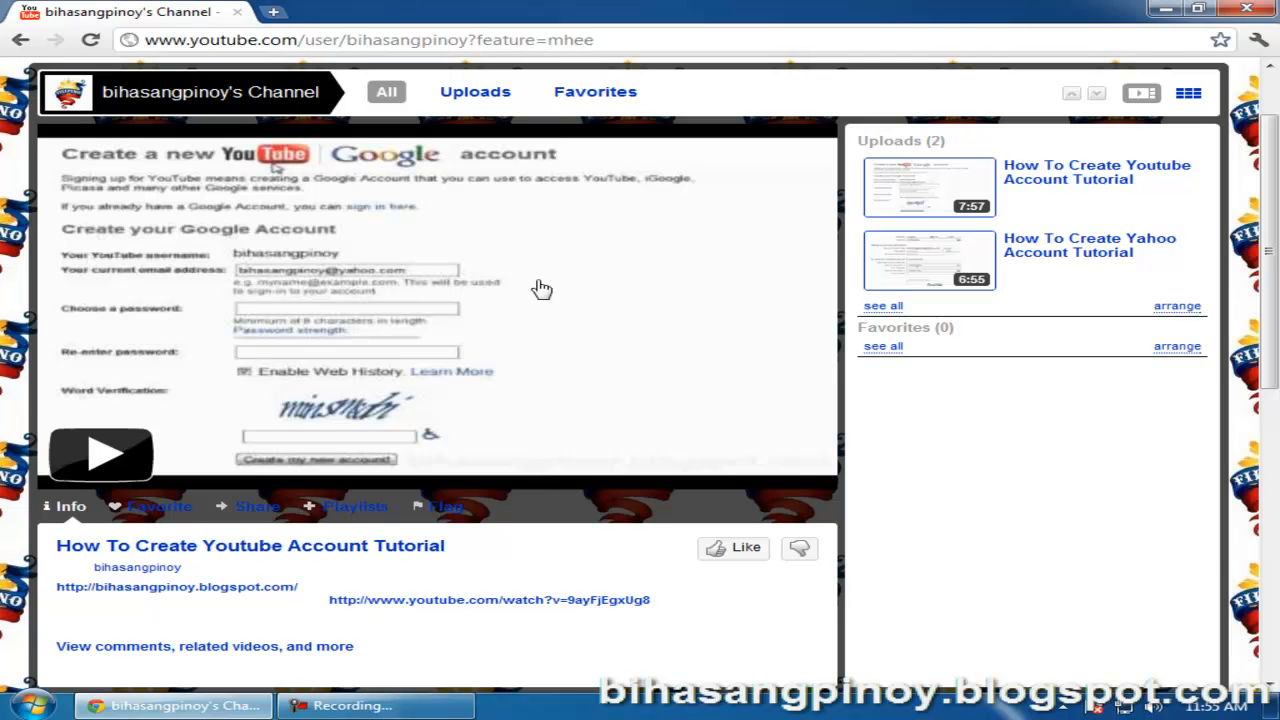
# Review the Featured video choices in the channel's videos and playlists settings and dismiss the Windows color scheme prompt.
pyautogui.scroll(2, 4, 338)
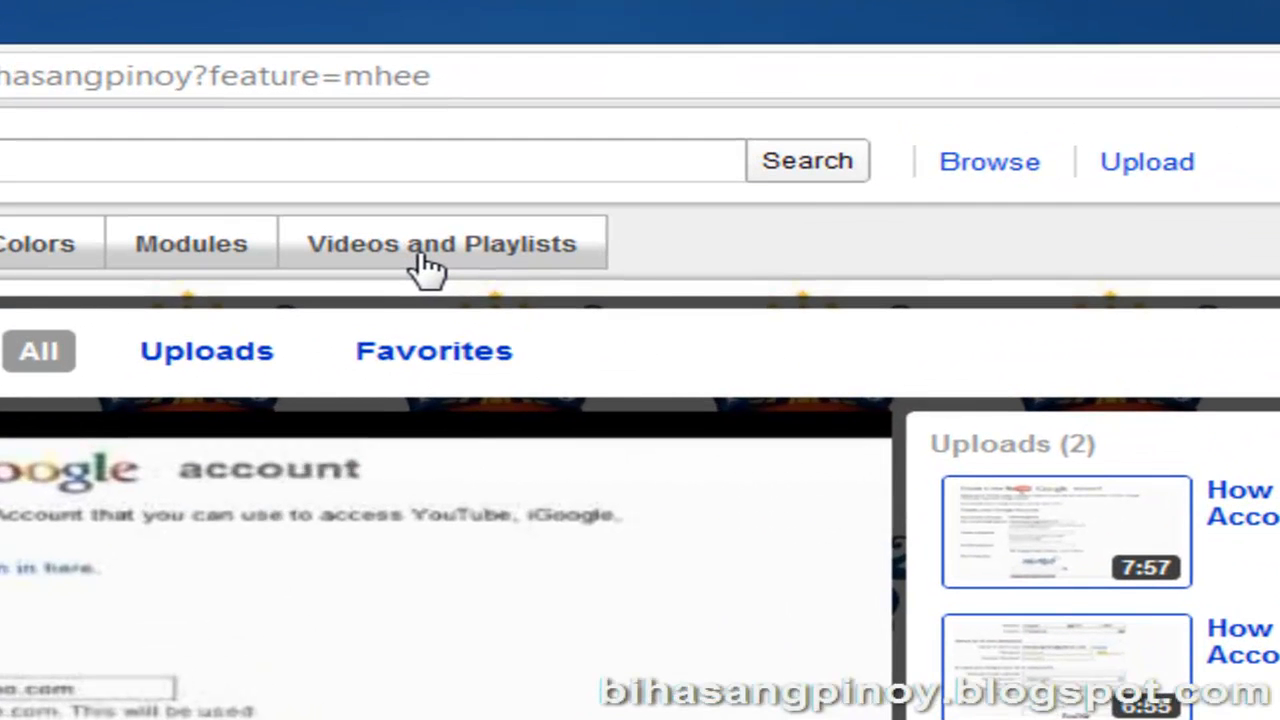
pyautogui.click(428, 262)
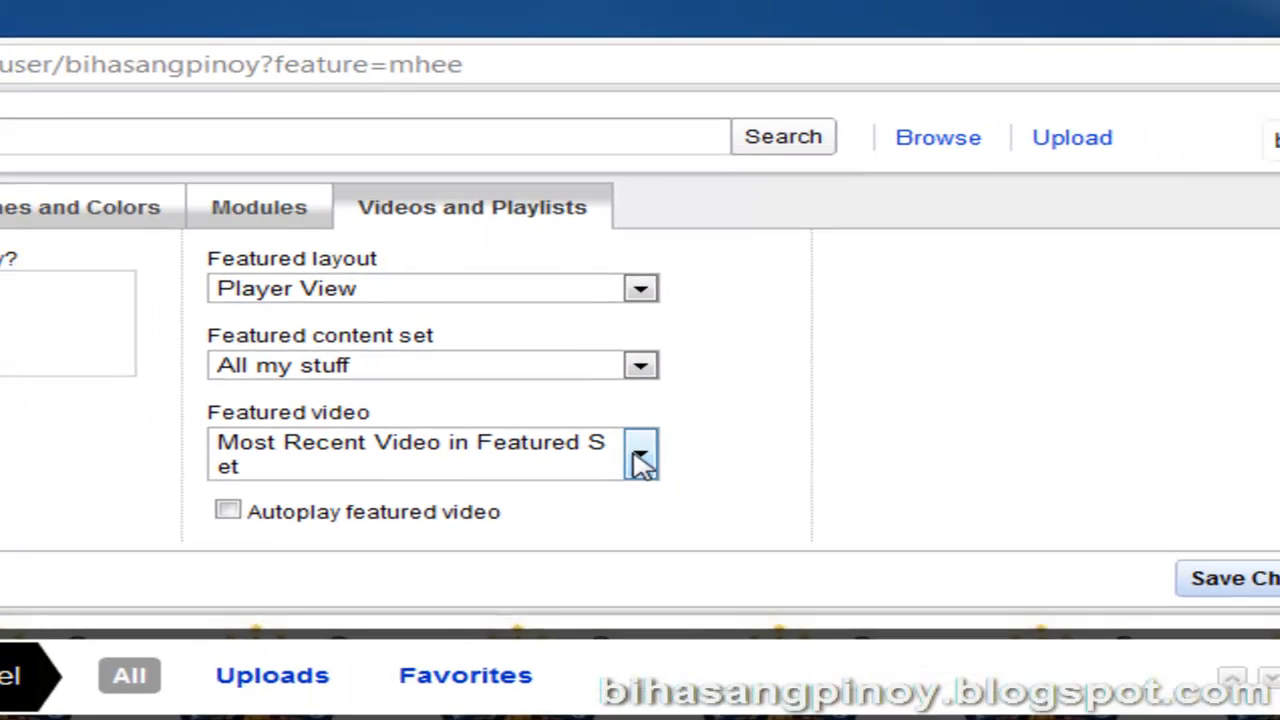
pyautogui.click(636, 462)
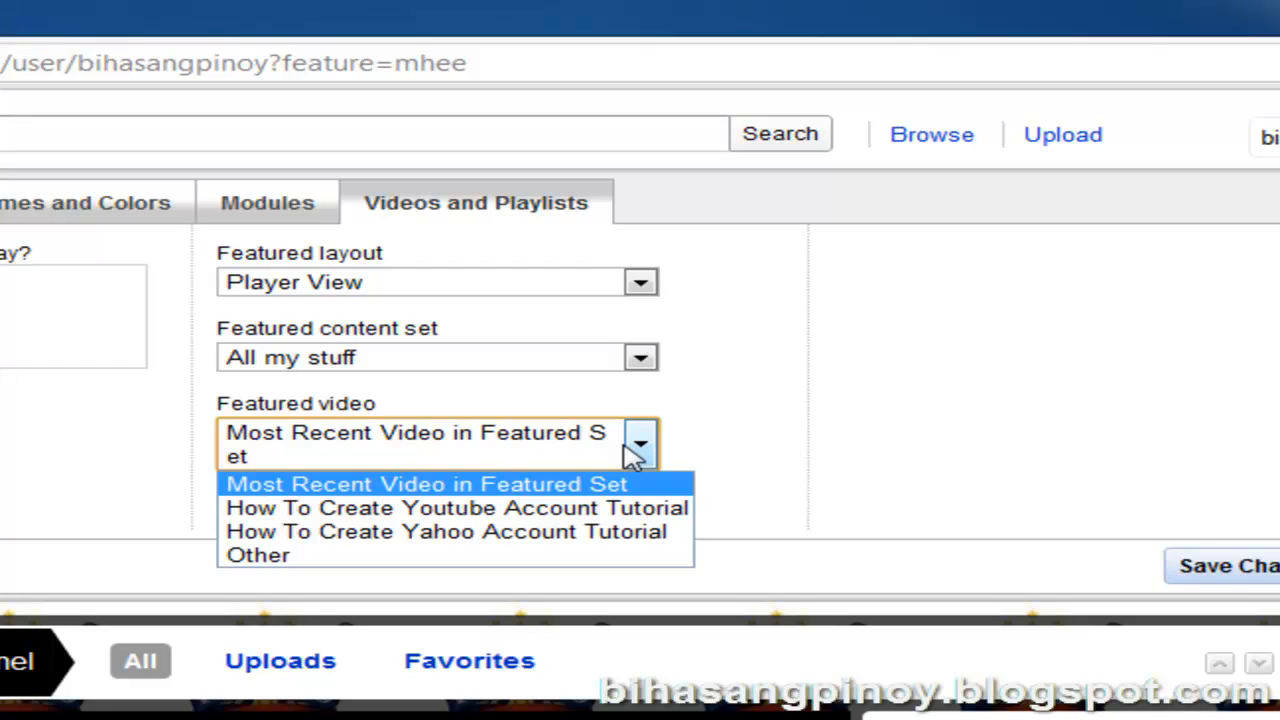
pyautogui.click(636, 455)
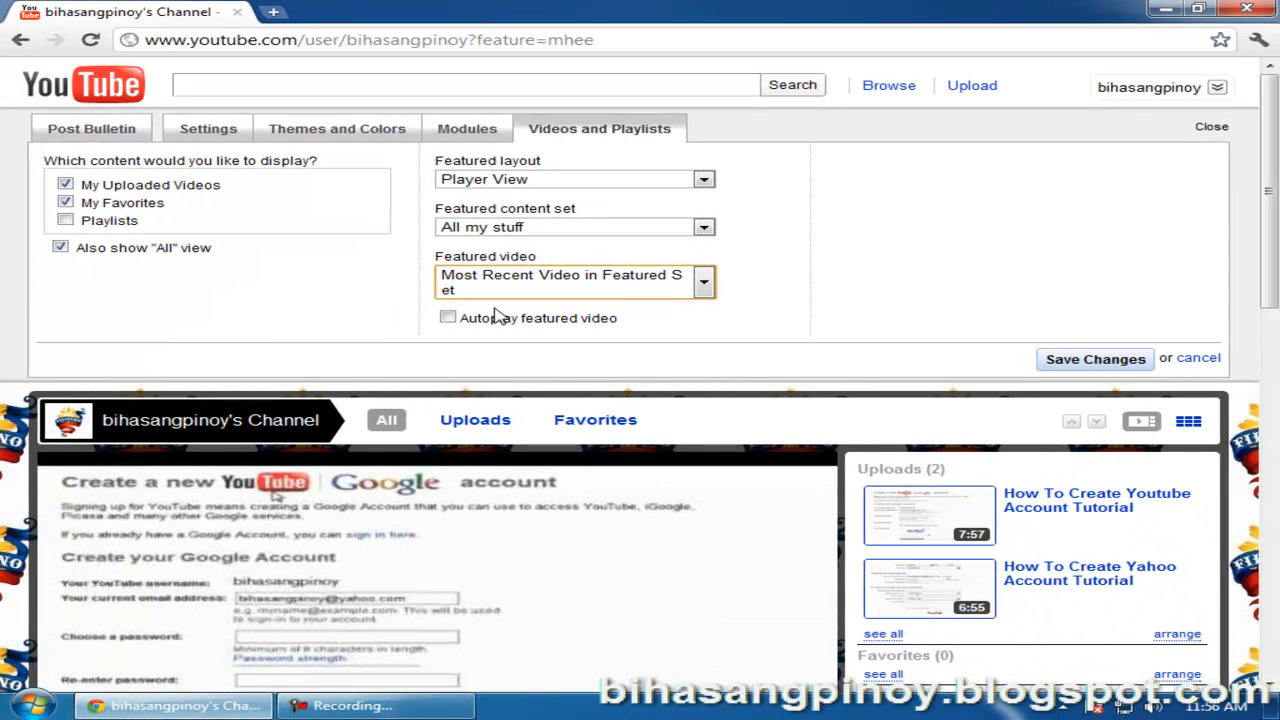
pyautogui.scroll(-3, 5, 548)
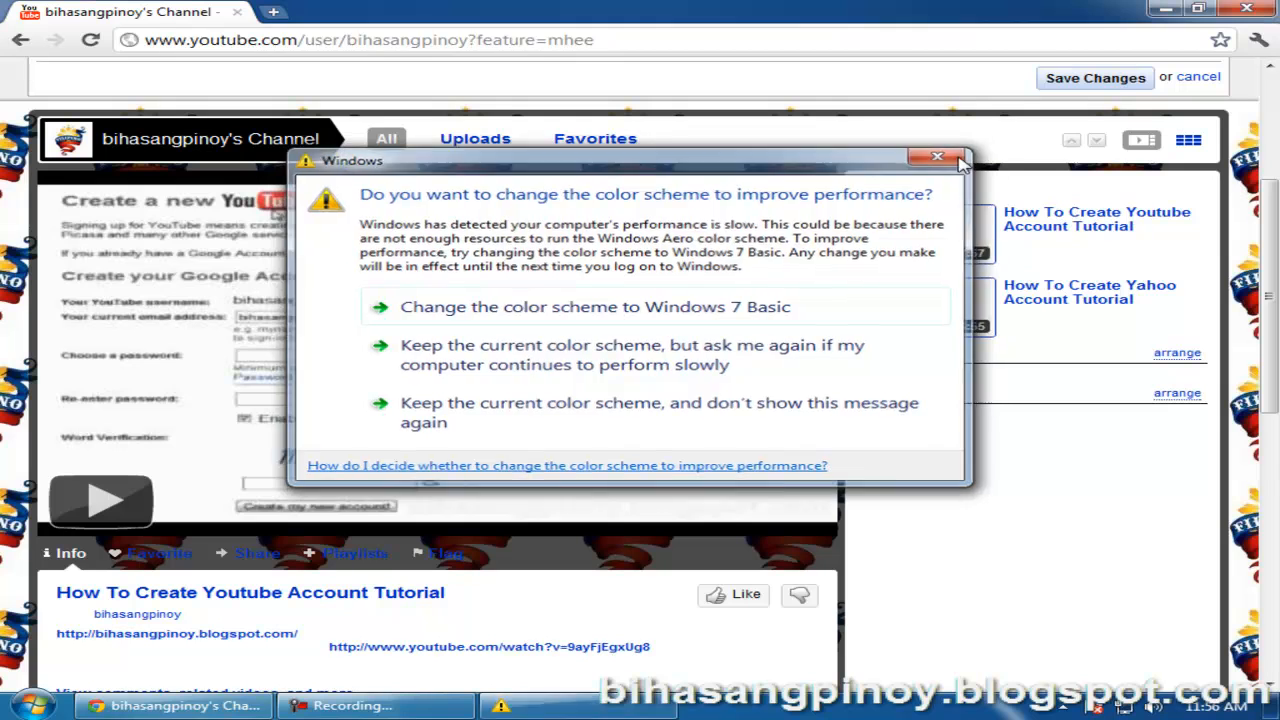
pyautogui.click(937, 157)
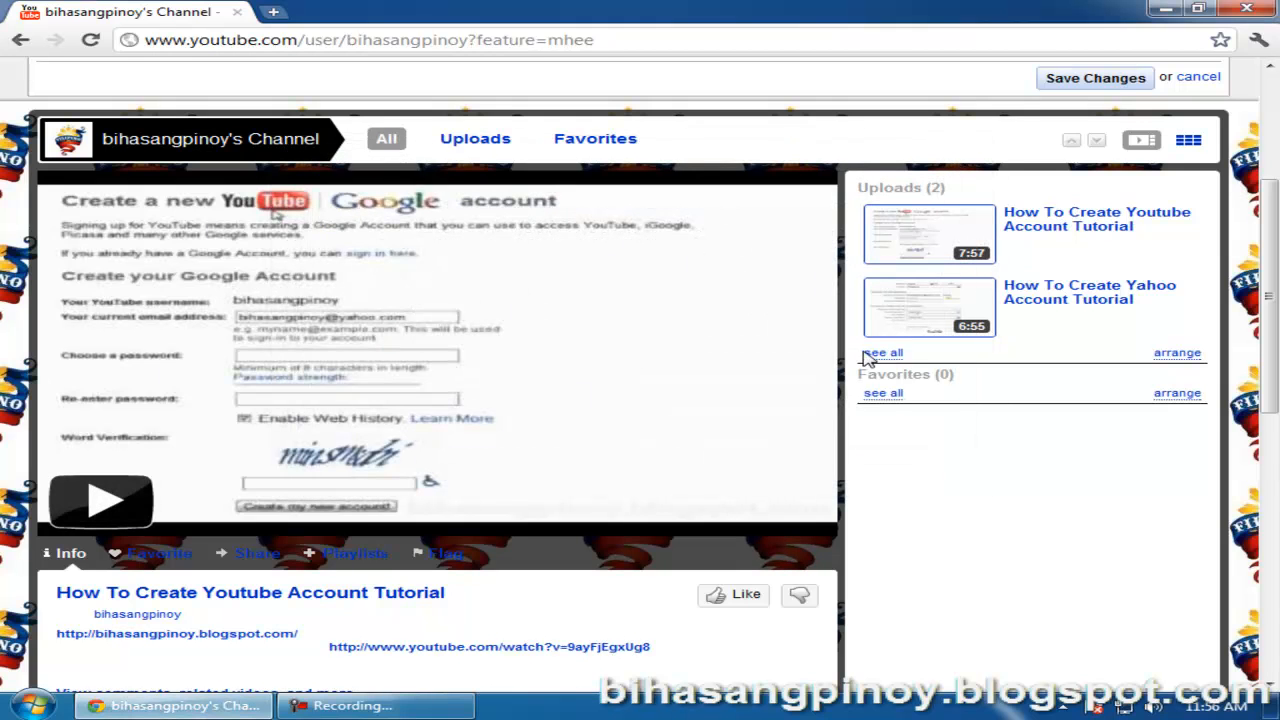
# Enable autoplay for the featured video, save the changes and check its playback on the channel page.
pyautogui.scroll(3, 414, 329)
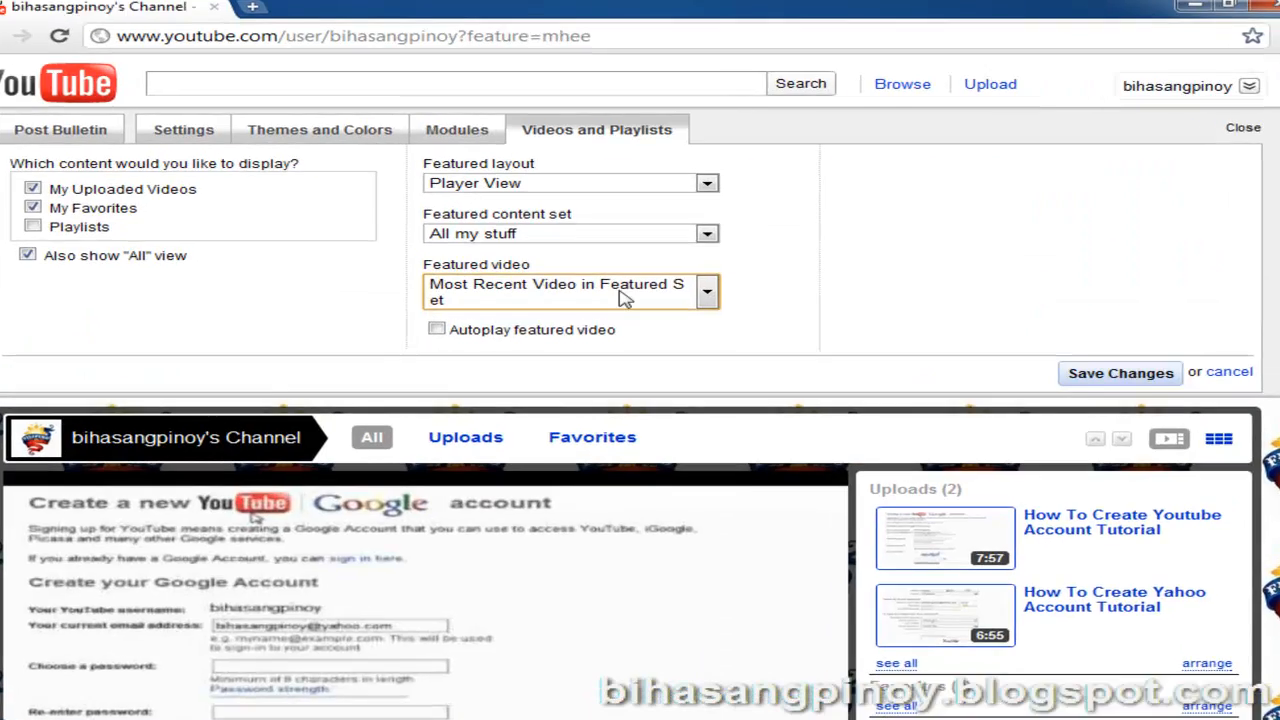
pyautogui.click(437, 329)
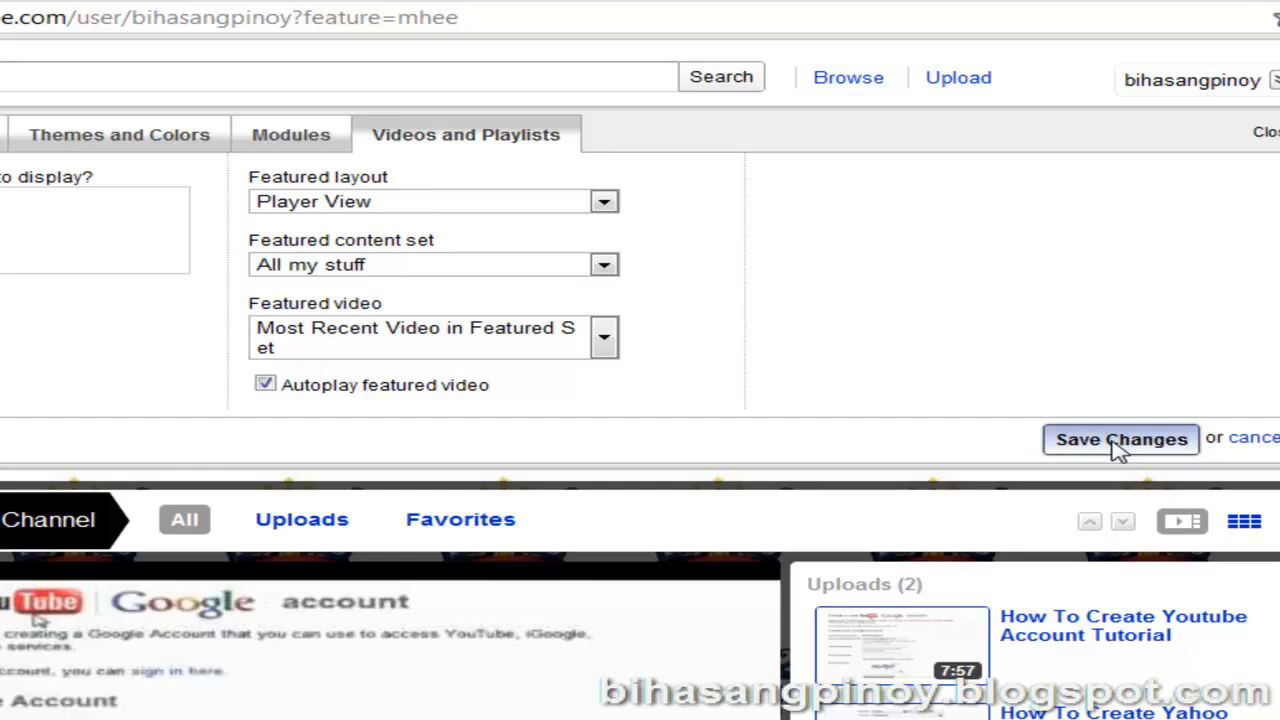
pyautogui.click(1138, 488)
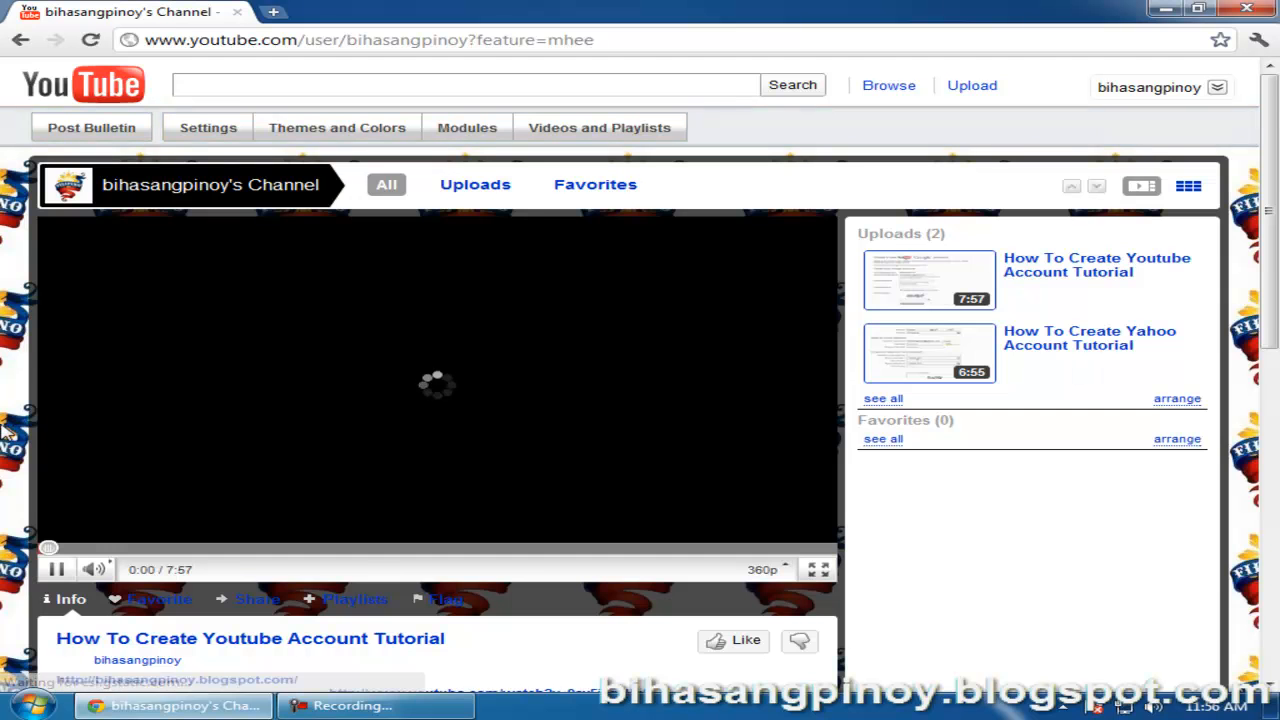
pyautogui.scroll(-3, 5, 430)
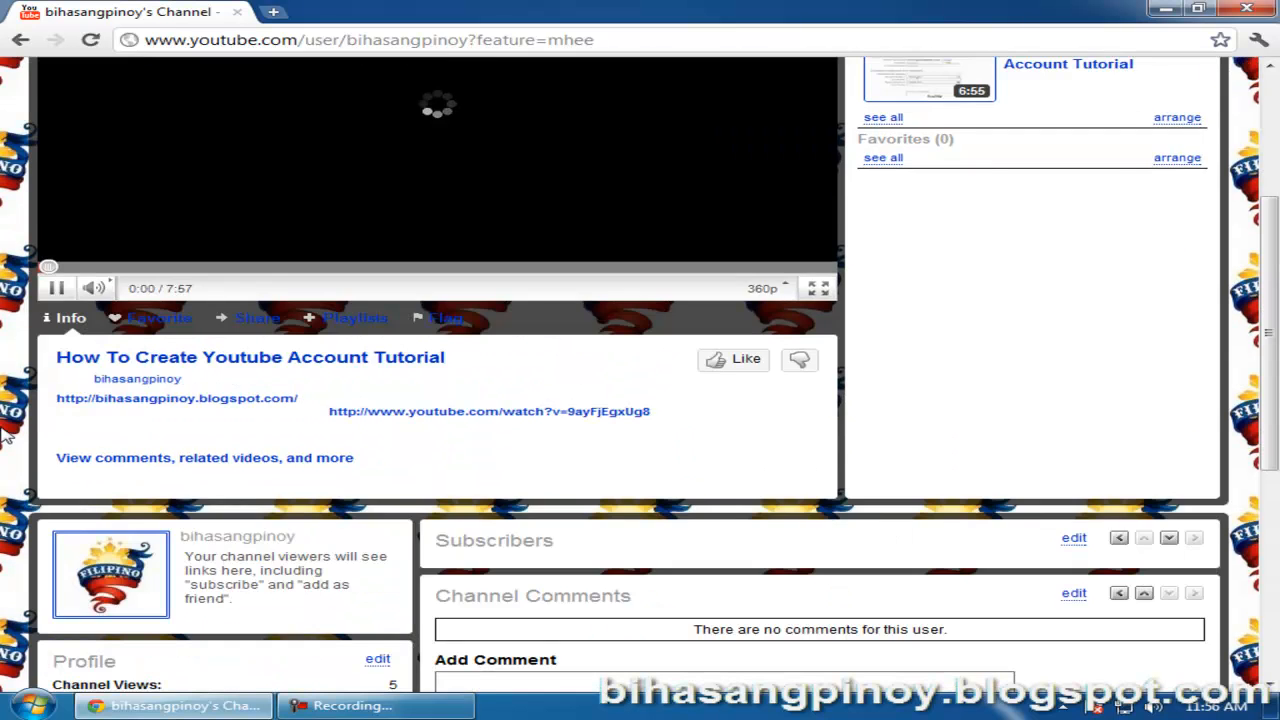
pyautogui.scroll(1, 5, 432)
pyautogui.scroll(2, 5, 432)
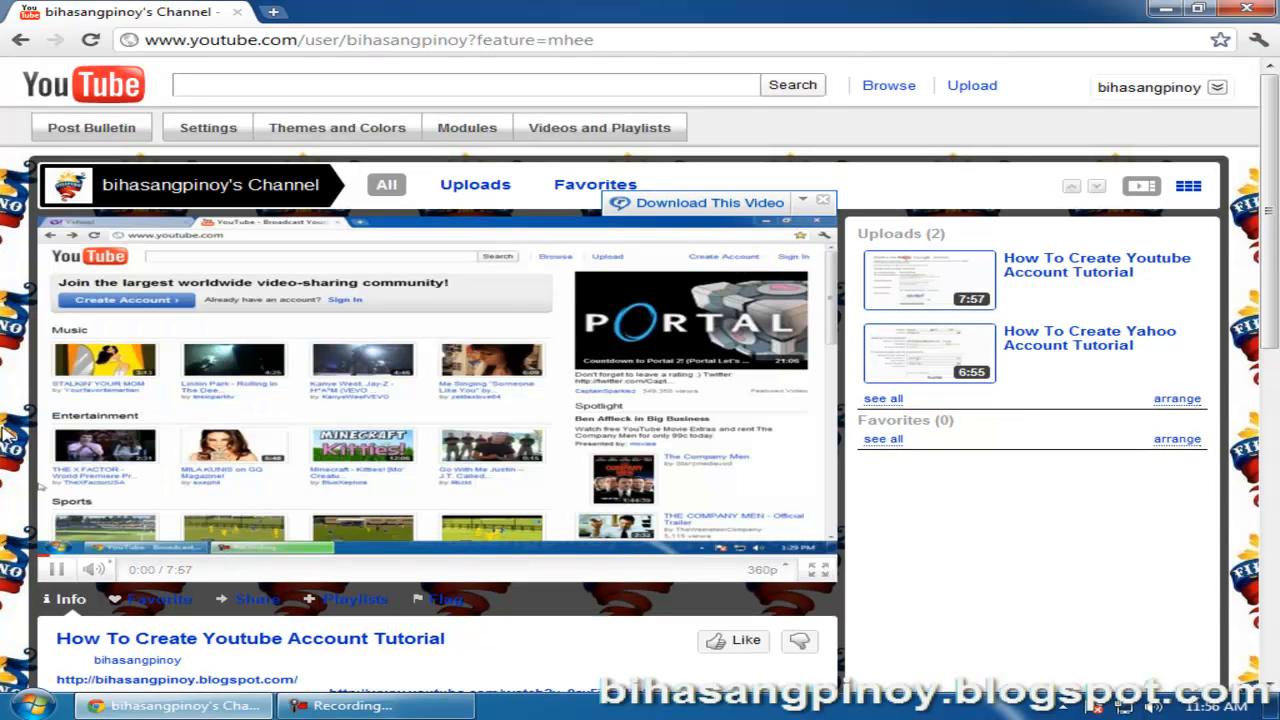
# Exclude My Favorites from the channel's displayed content, save the changes and check the video list on the channel page.
pyautogui.scroll(-1, 5, 432)
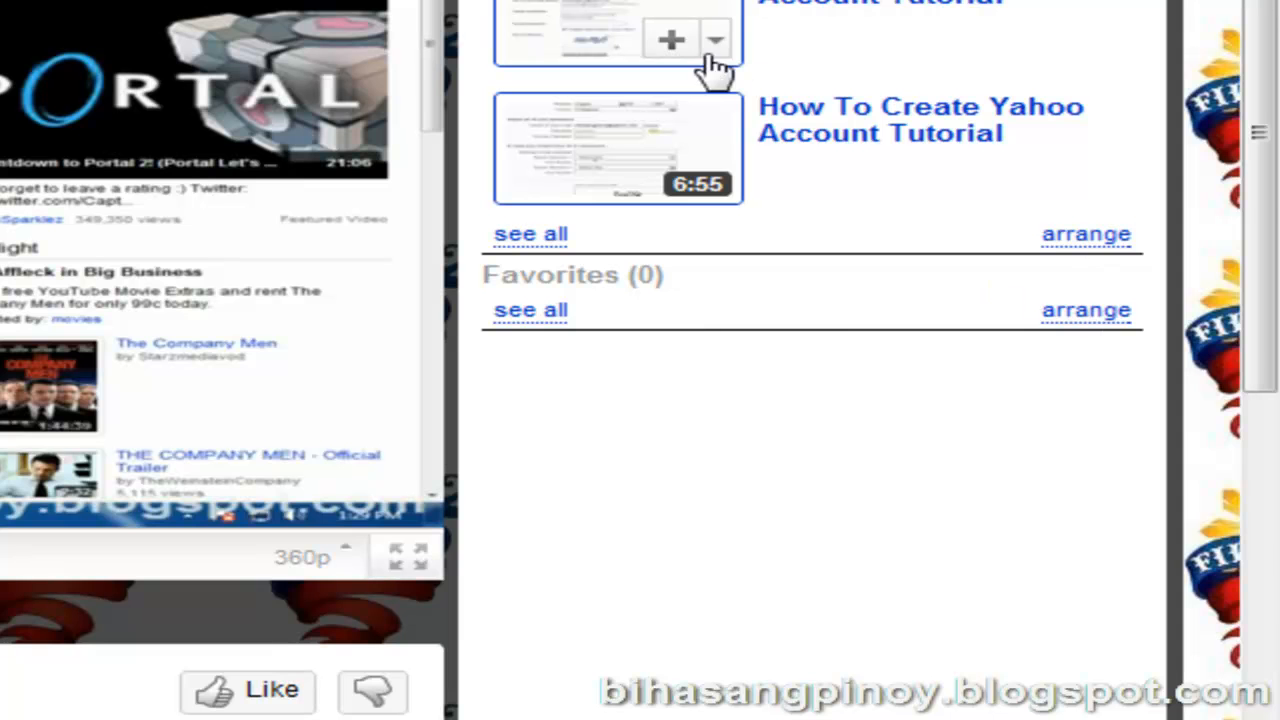
pyautogui.scroll(-3, 785, 340)
pyautogui.scroll(5, 905, 410)
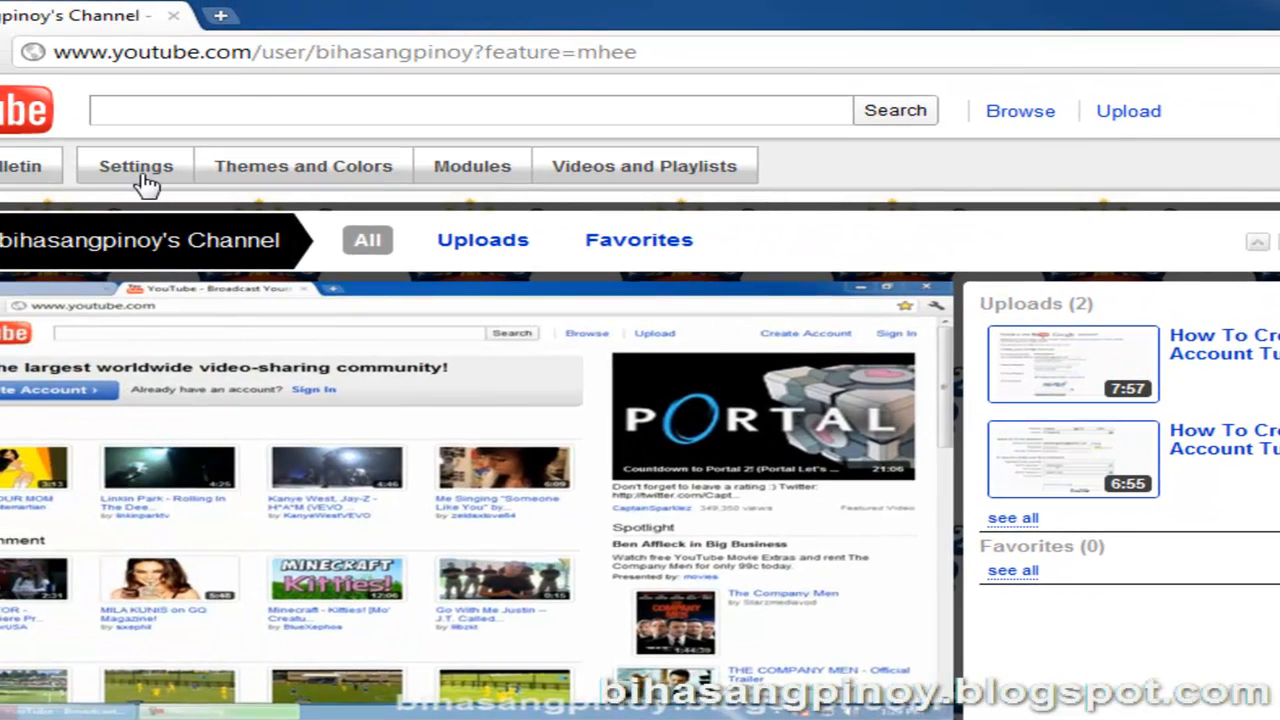
pyautogui.click(644, 176)
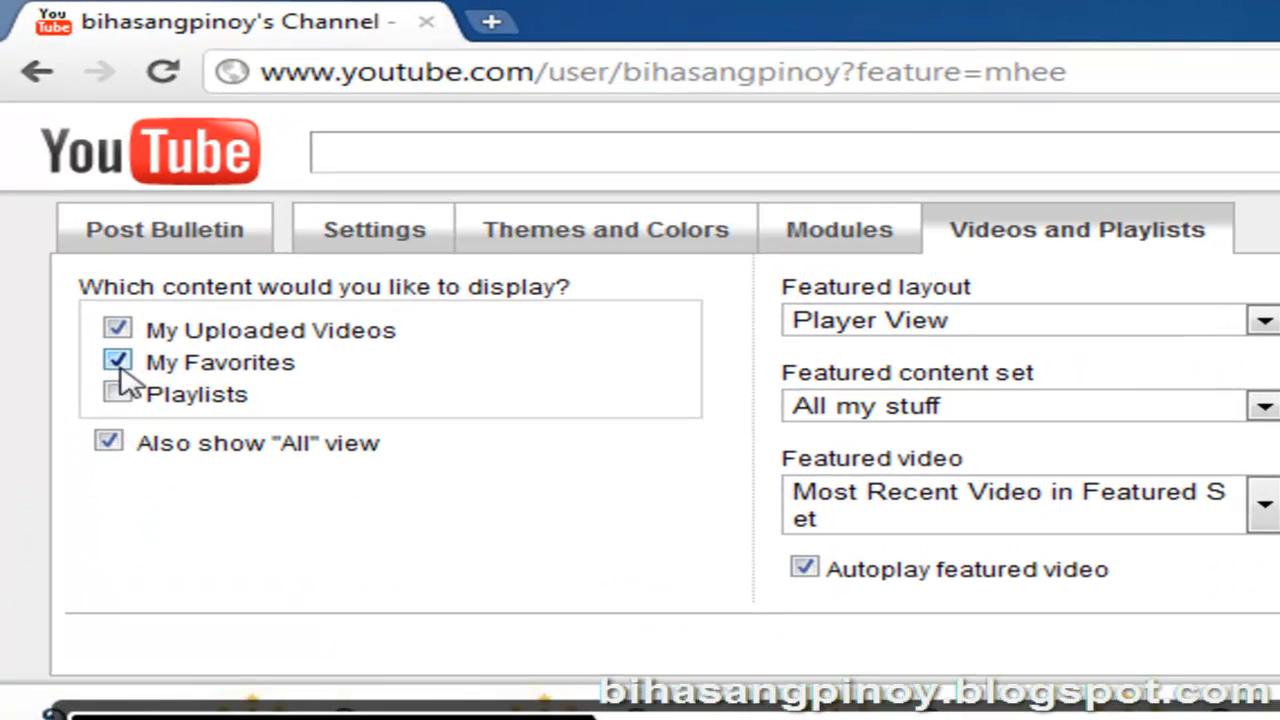
pyautogui.click(117, 360)
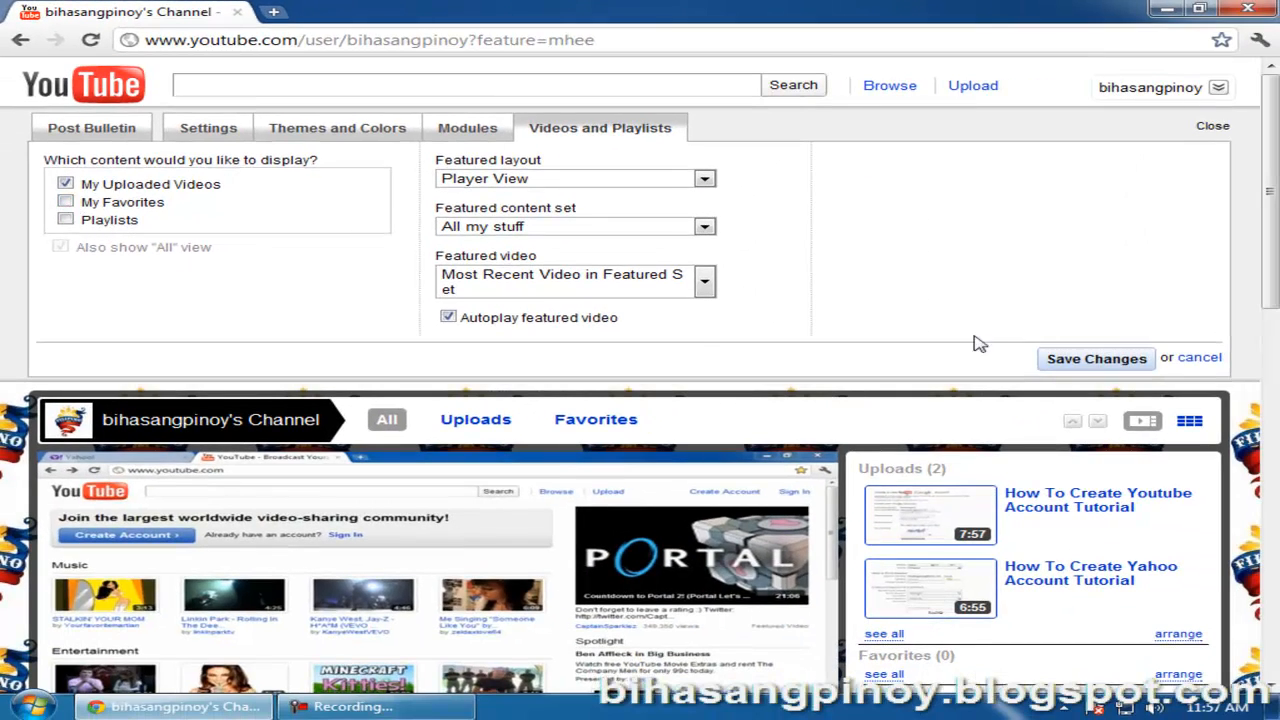
pyautogui.click(1077, 366)
pyautogui.scroll(-3, 1120, 470)
pyautogui.scroll(-2, 950, 430)
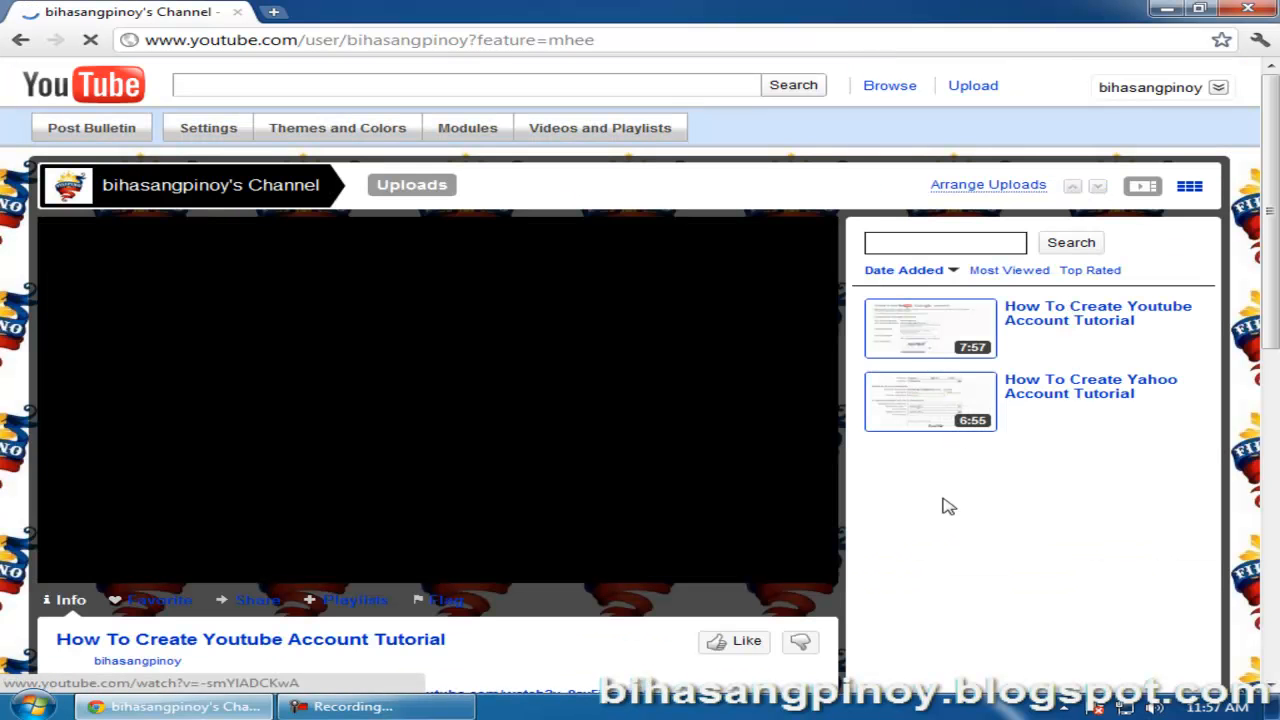
pyautogui.scroll(-3, 970, 437)
pyautogui.scroll(3, 966, 374)
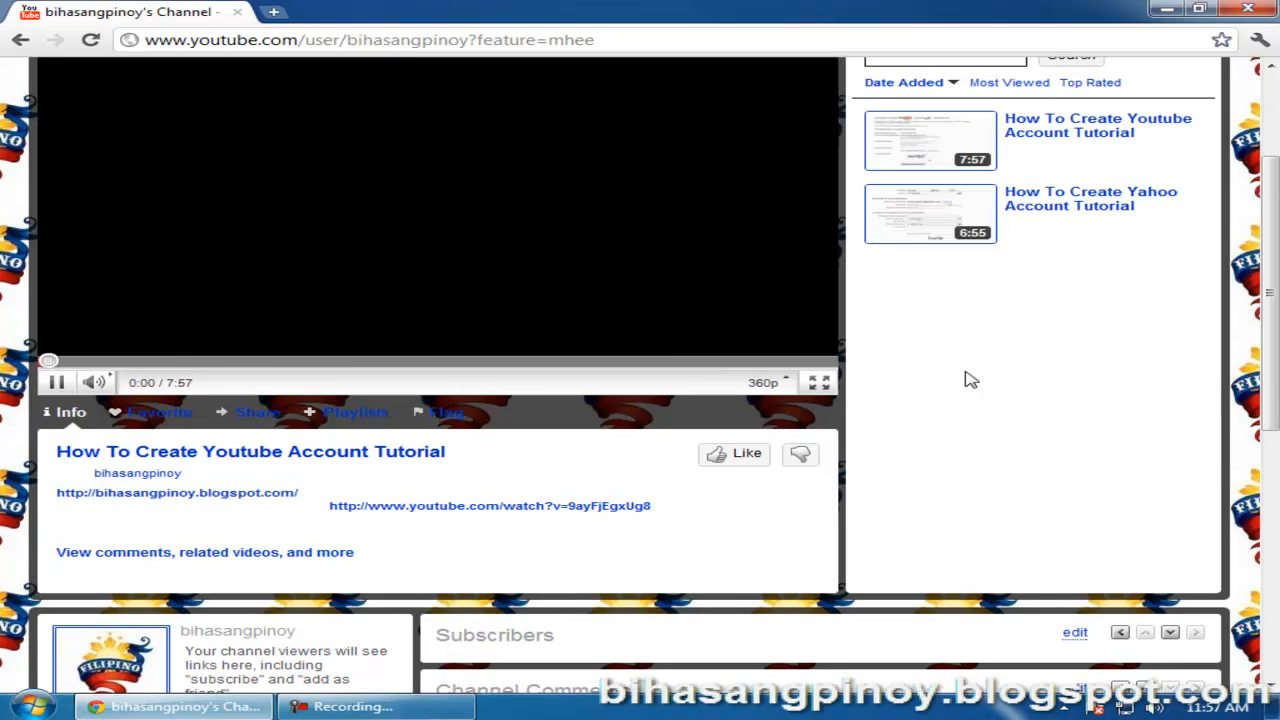
# Examine the customized channel page from the featured video through the Profile, Friends, Subscriptions and comments modules, pausing the featured video.
pyautogui.scroll(1, 968, 385)
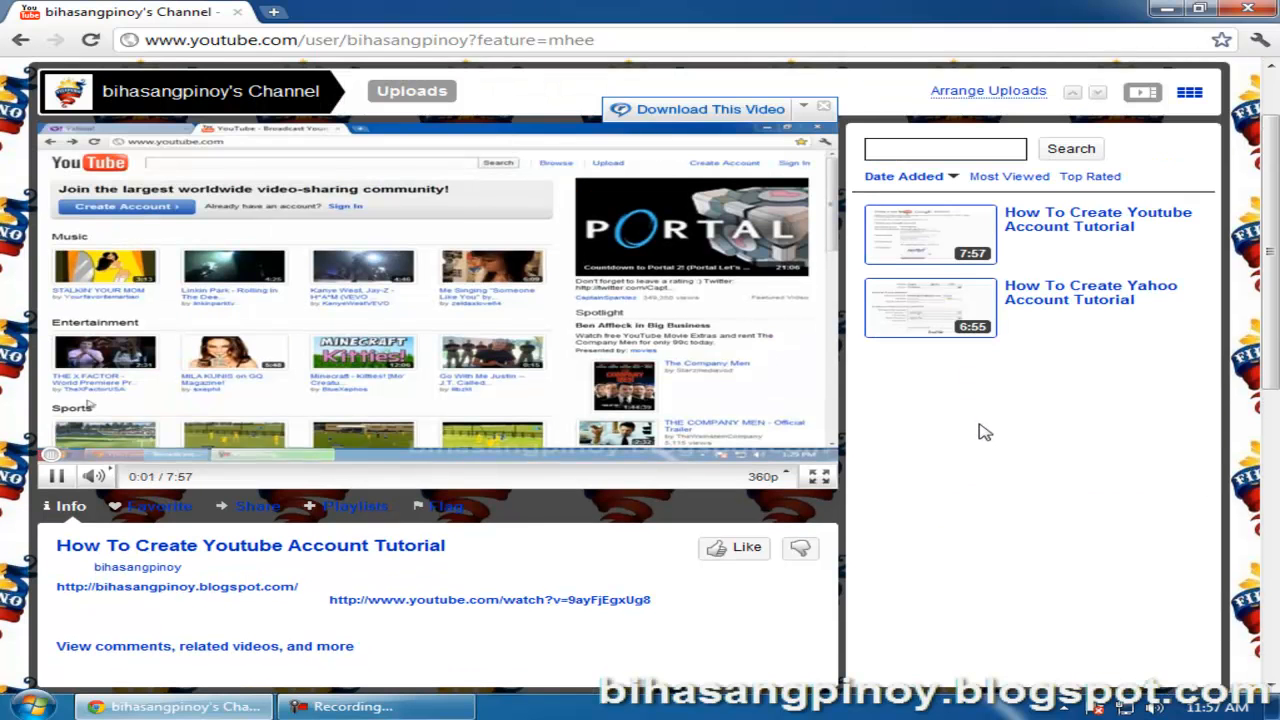
pyautogui.scroll(-2, 985, 431)
pyautogui.scroll(-2, 985, 433)
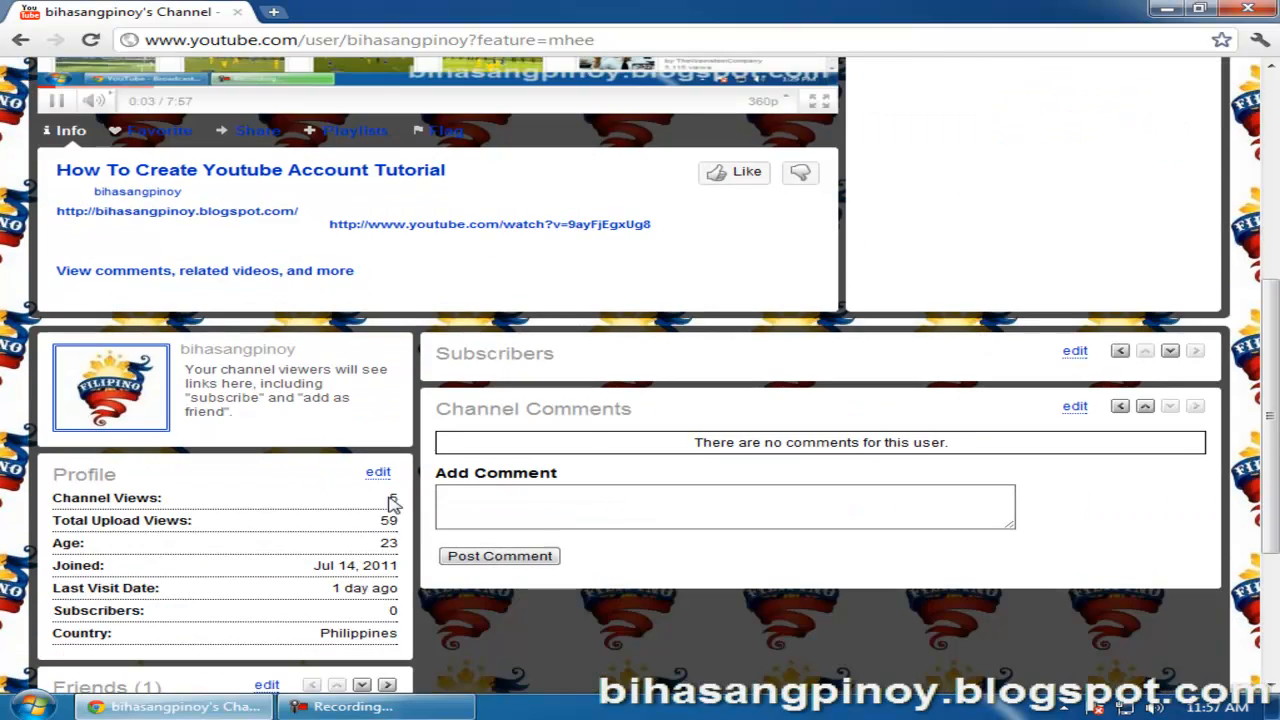
pyautogui.scroll(2, 130, 400)
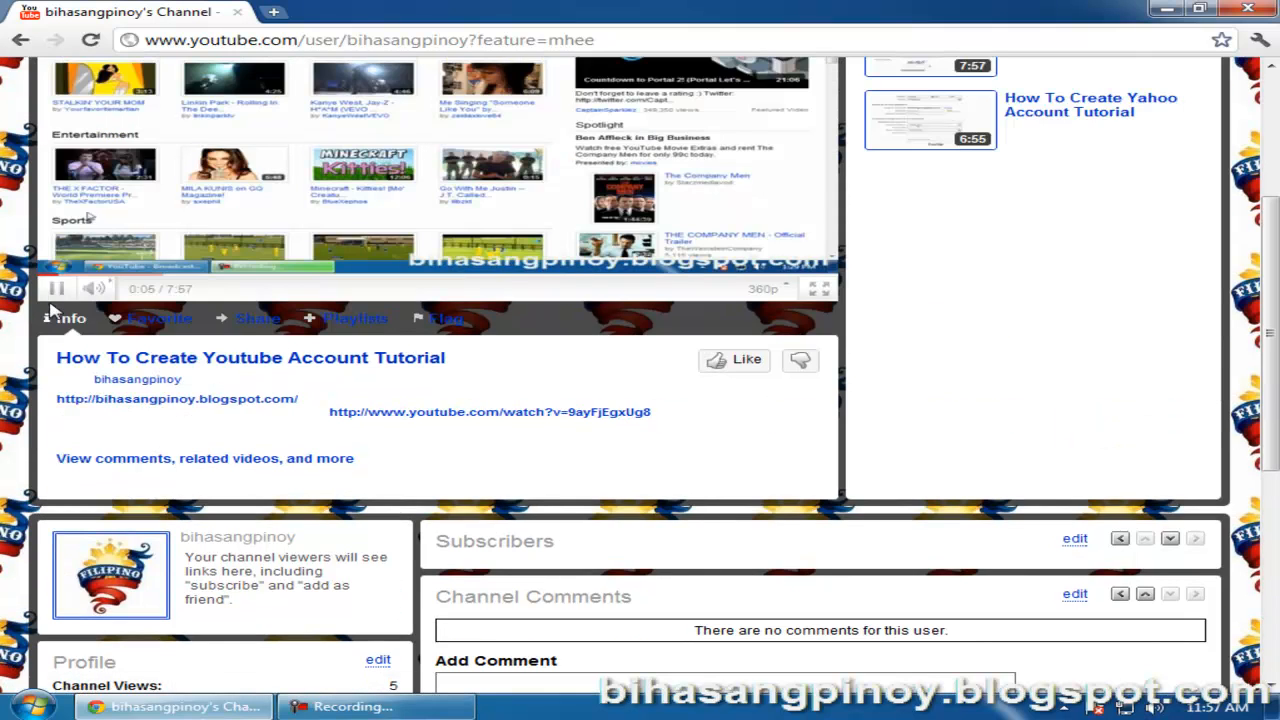
pyautogui.scroll(2, 52, 290)
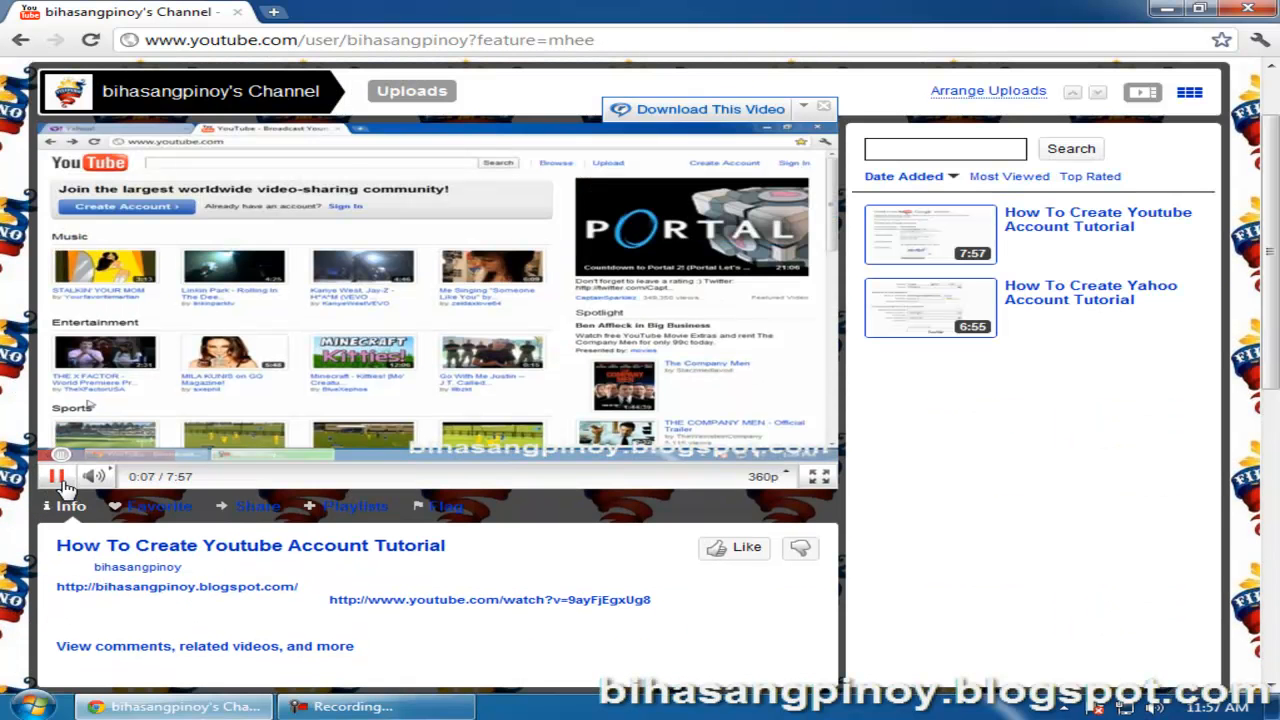
pyautogui.scroll(-3, 1134, 330)
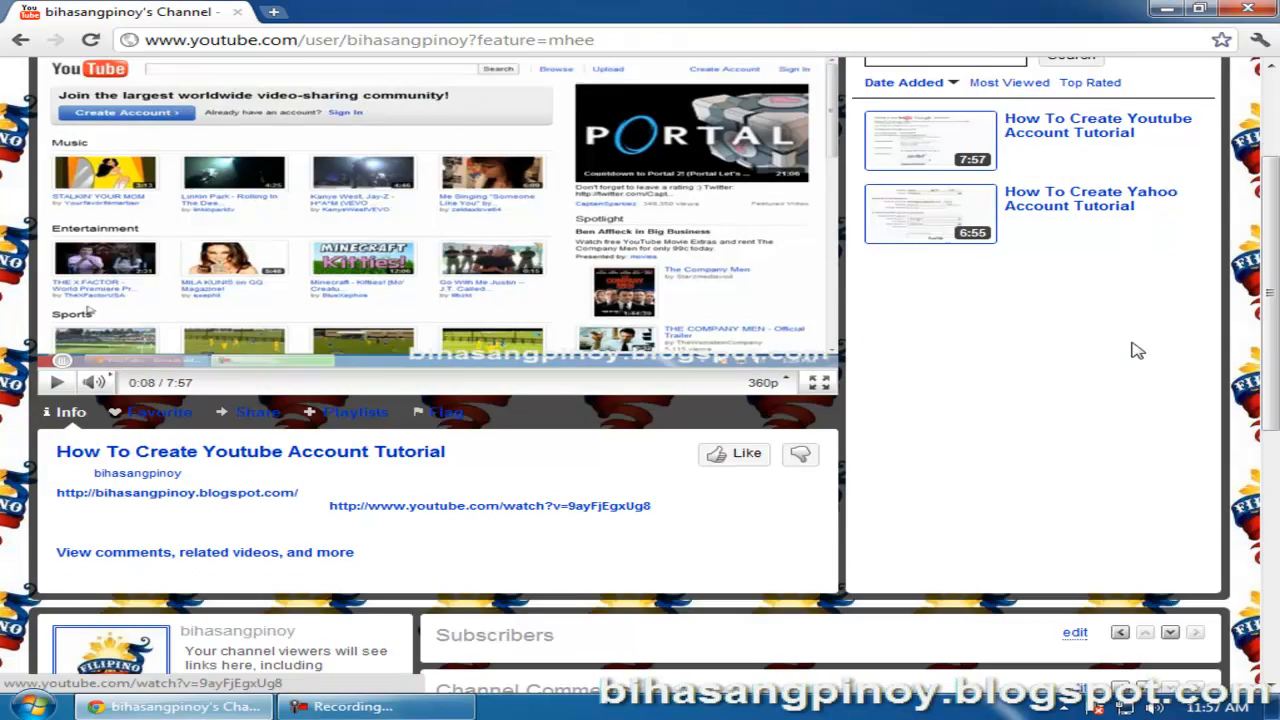
pyautogui.scroll(2, 1123, 380)
pyautogui.scroll(-2, 1123, 382)
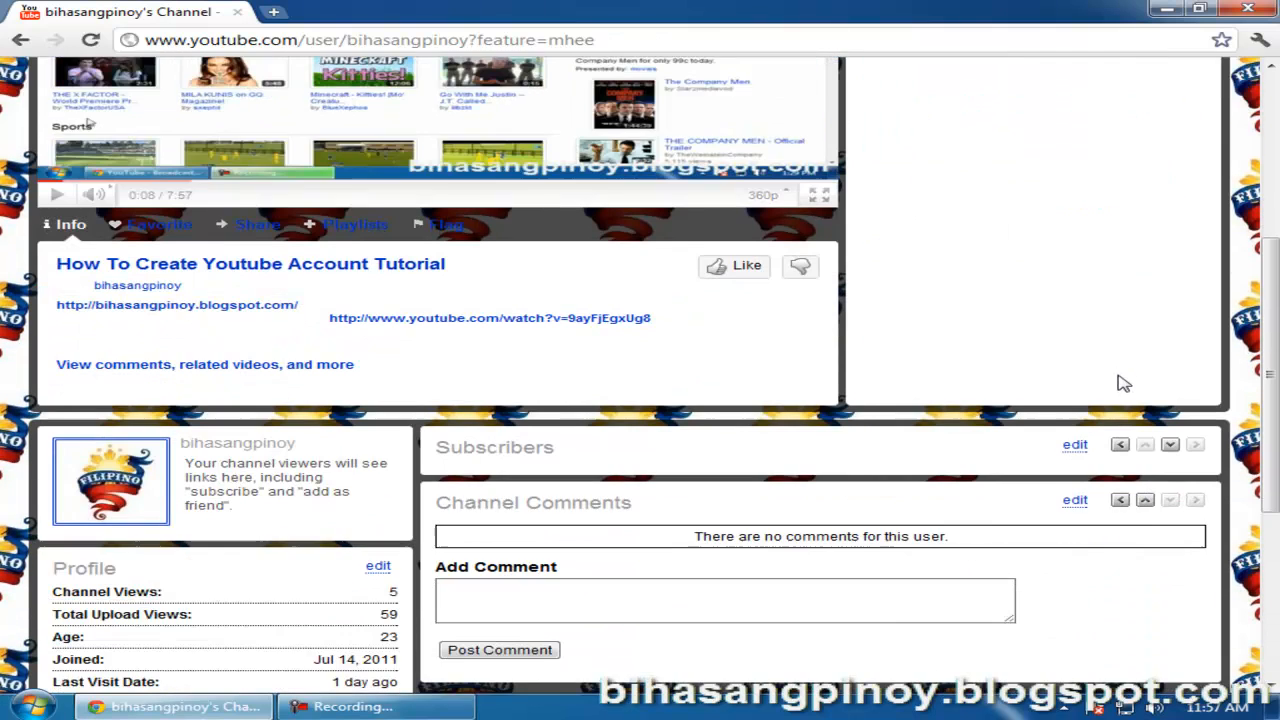
pyautogui.scroll(-2, 710, 503)
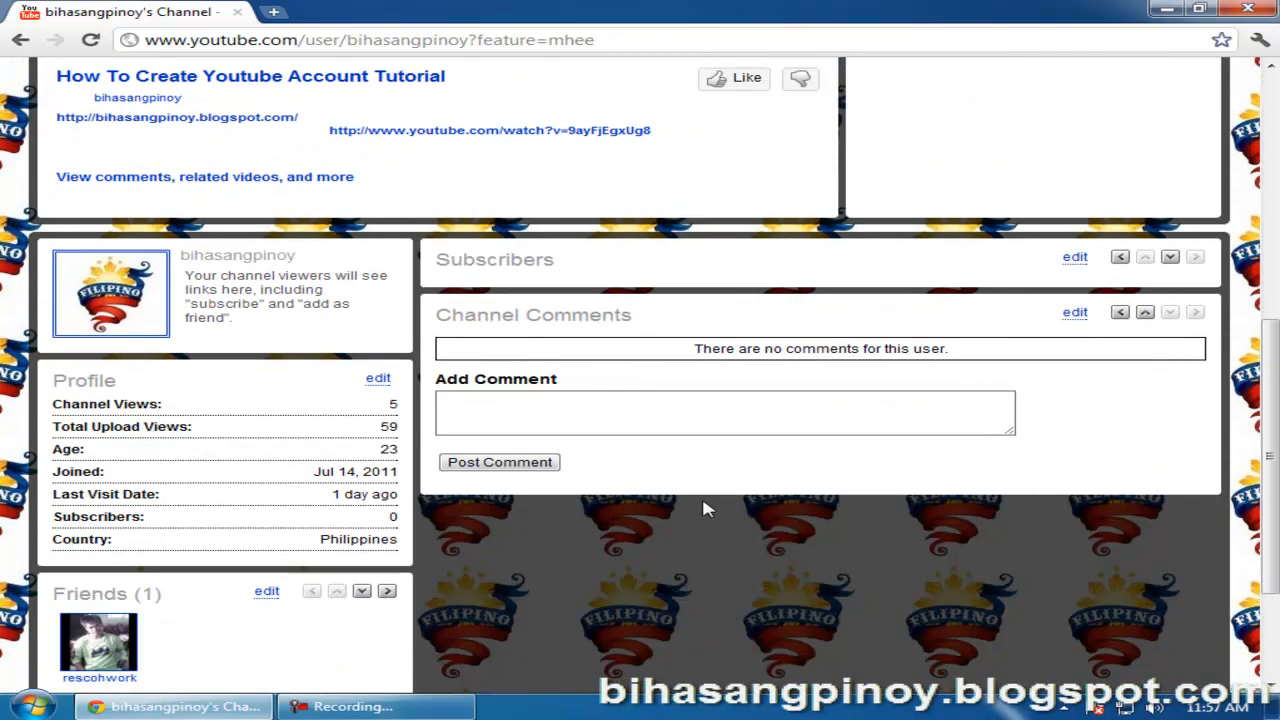
pyautogui.scroll(-2, 705, 509)
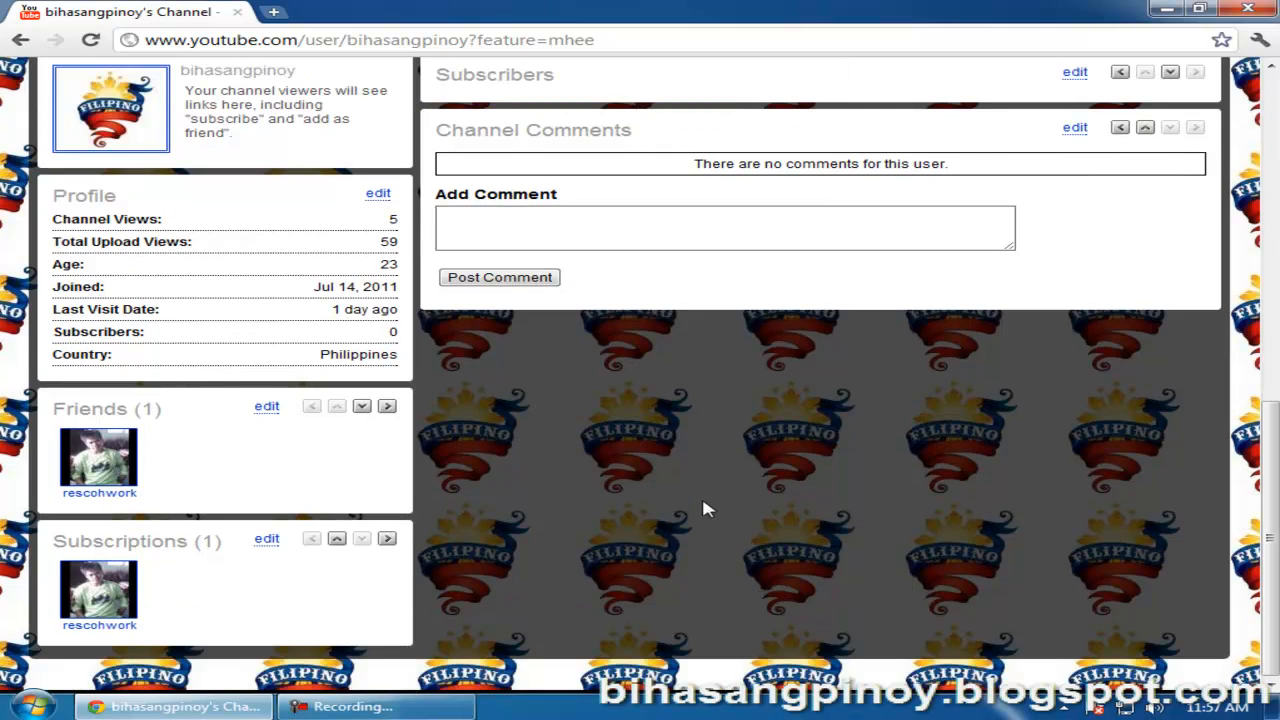
pyautogui.scroll(2, 705, 509)
pyautogui.scroll(2, 705, 509)
pyautogui.scroll(3, 705, 509)
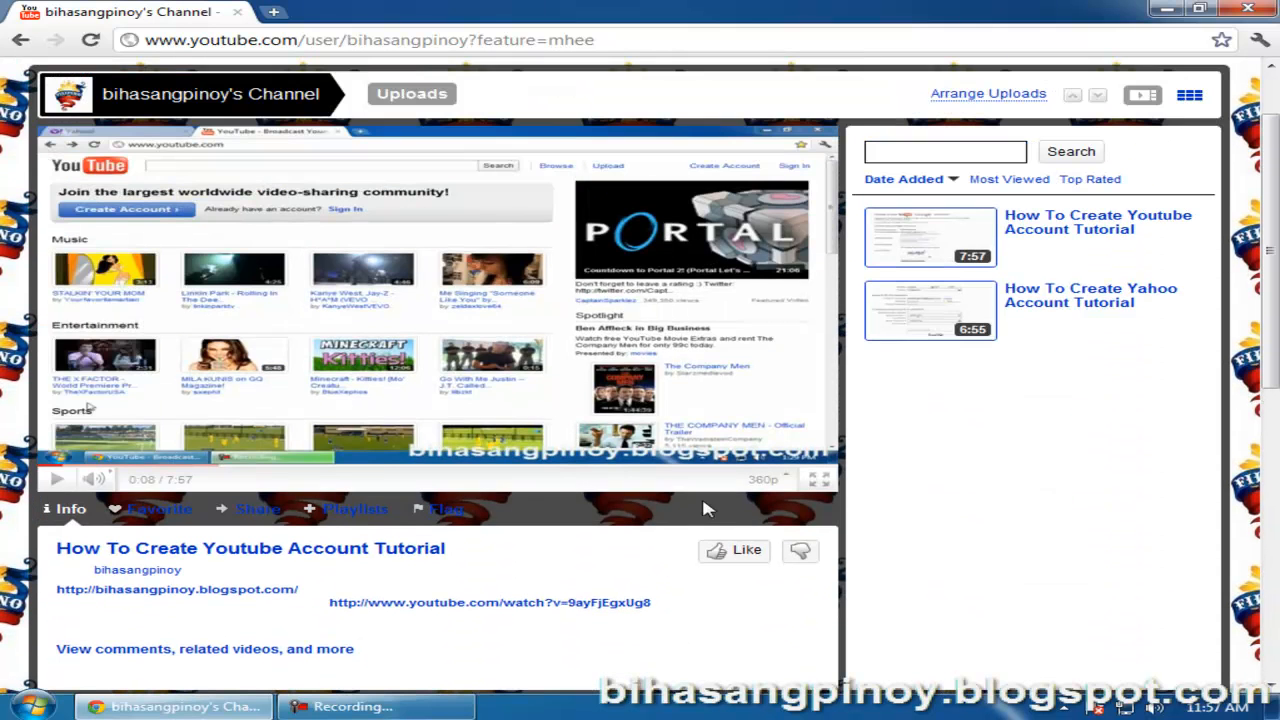
# Open the How To Create Youtube Account Tutorial video's own page from the channel, look over its details and pause playback.
pyautogui.click(251, 556)
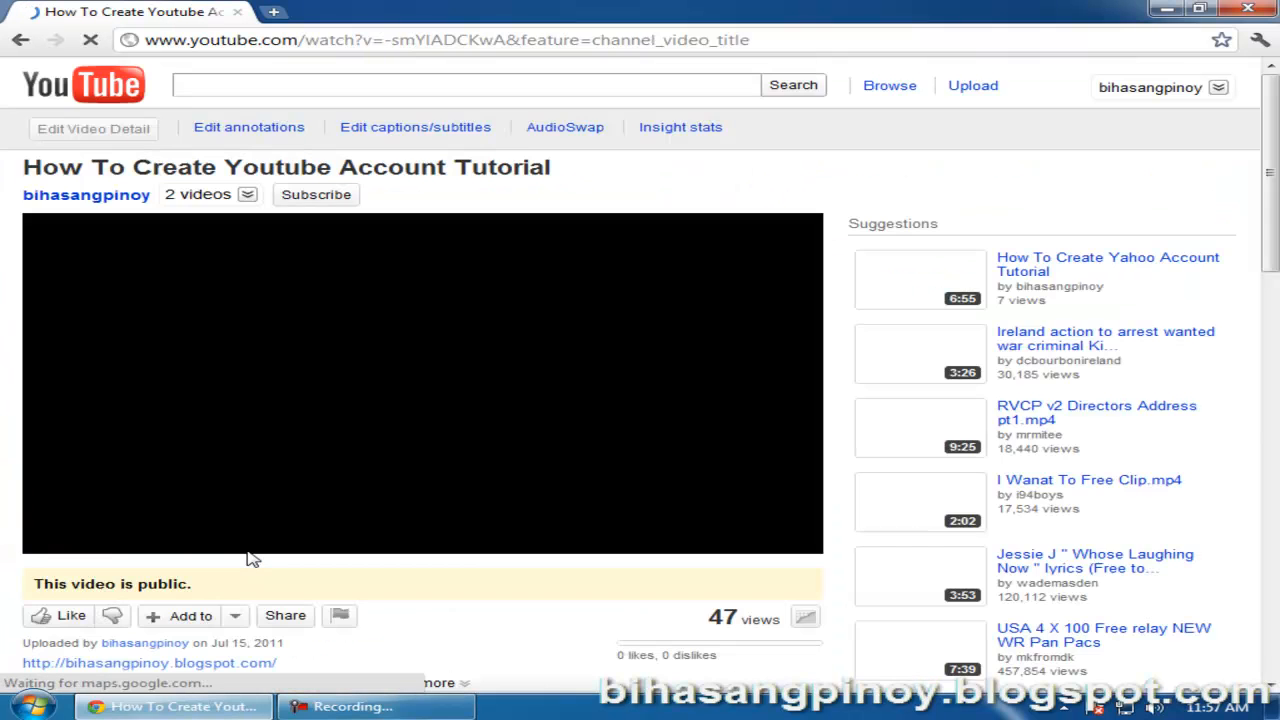
pyautogui.scroll(-2, 10, 525)
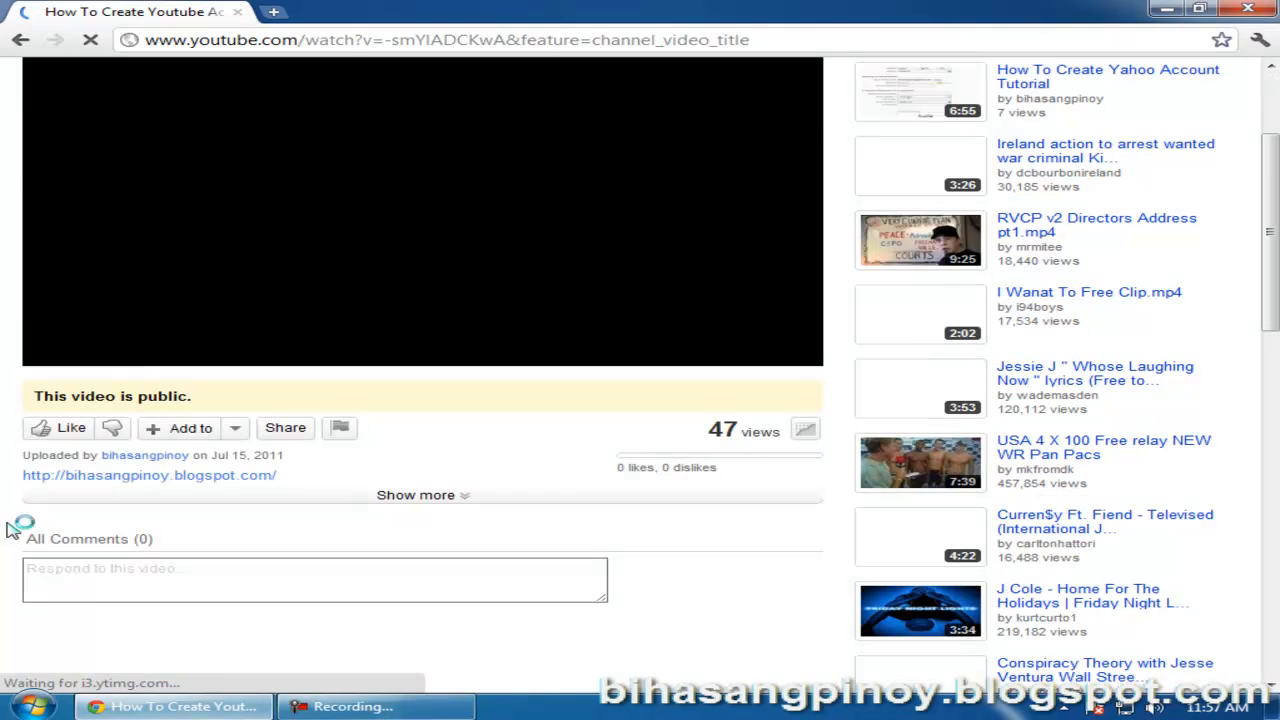
pyautogui.scroll(2, 12, 527)
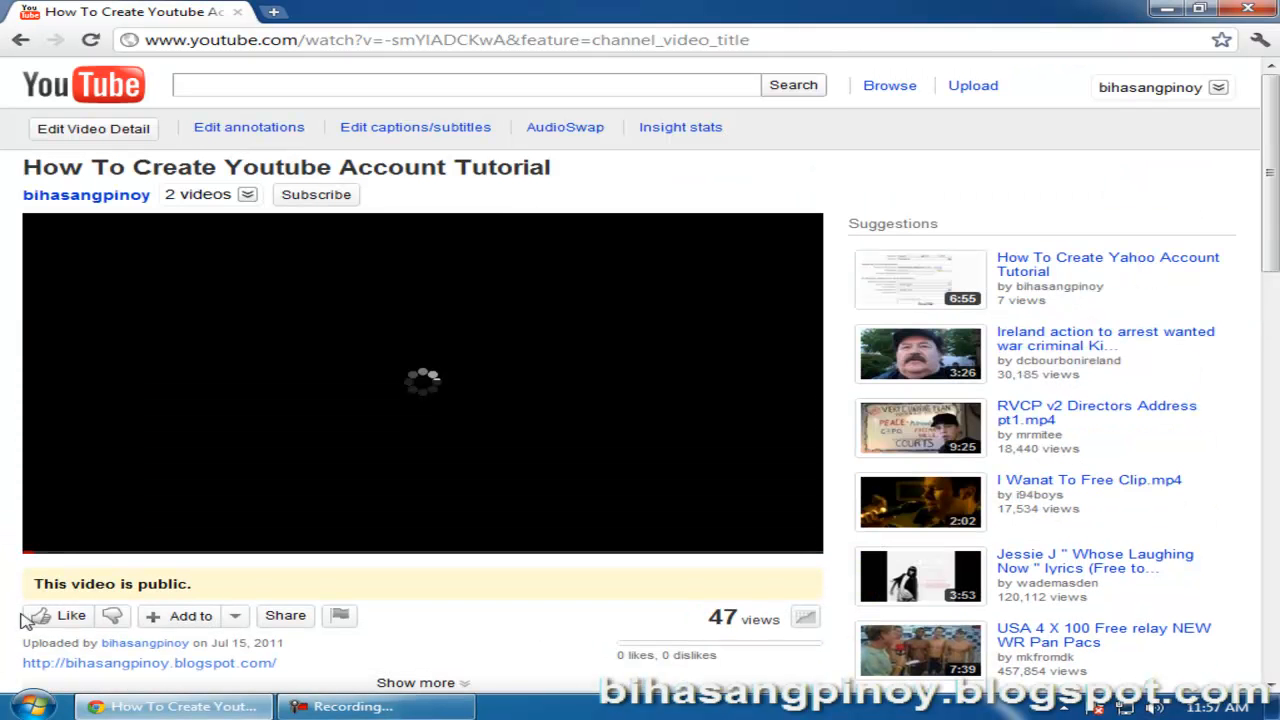
pyautogui.click(76, 275)
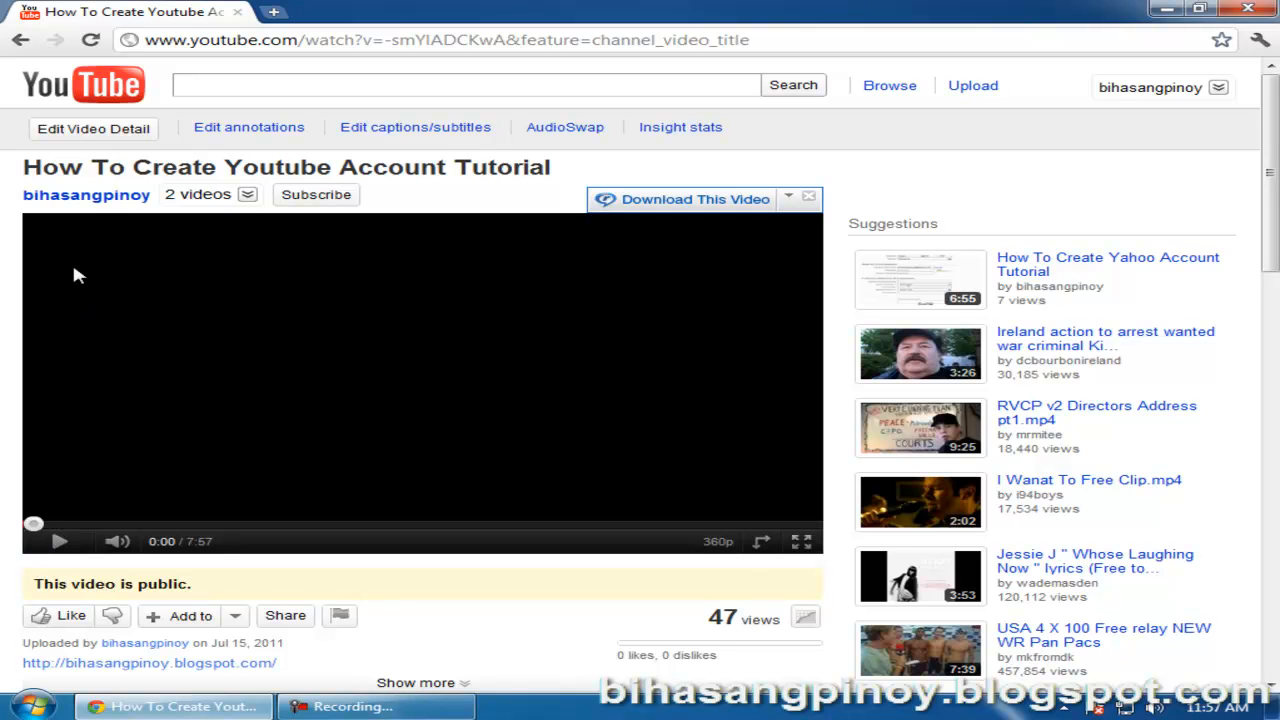
# Return to the channel from the video page, inspect the Channel Comments entry box and pause the featured video.
pyautogui.click(88, 197)
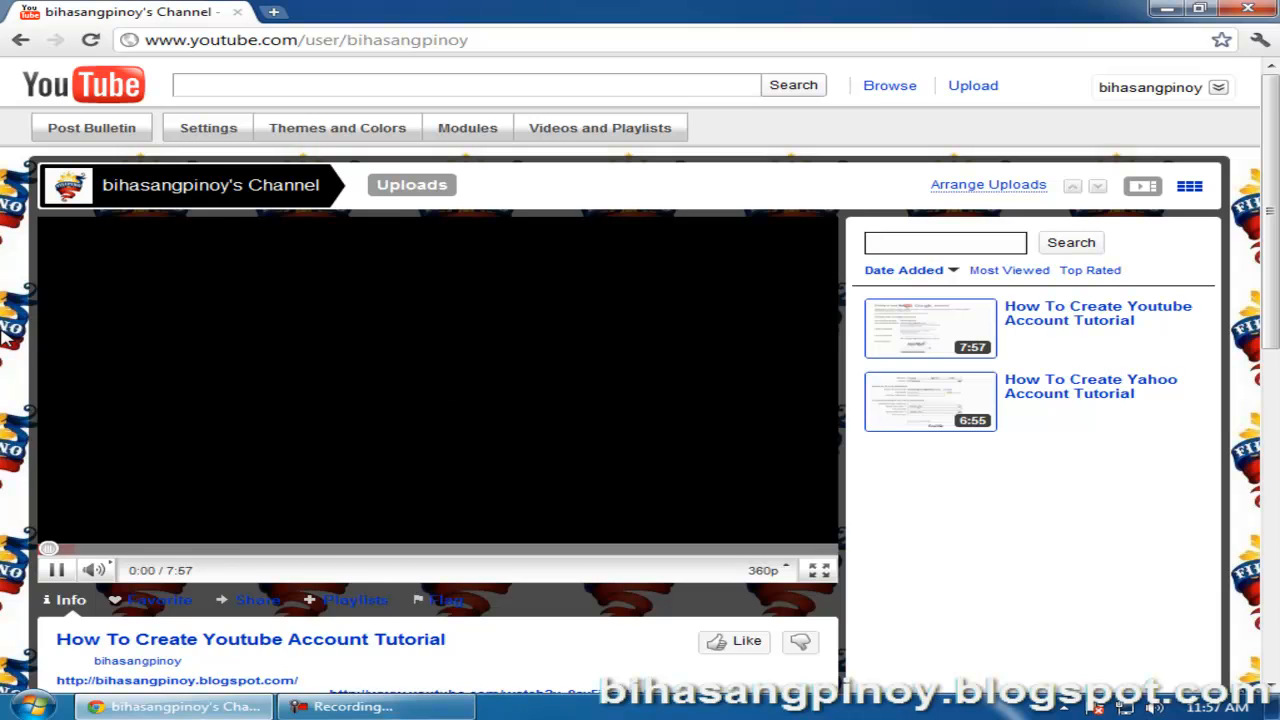
pyautogui.scroll(-1, 5, 337)
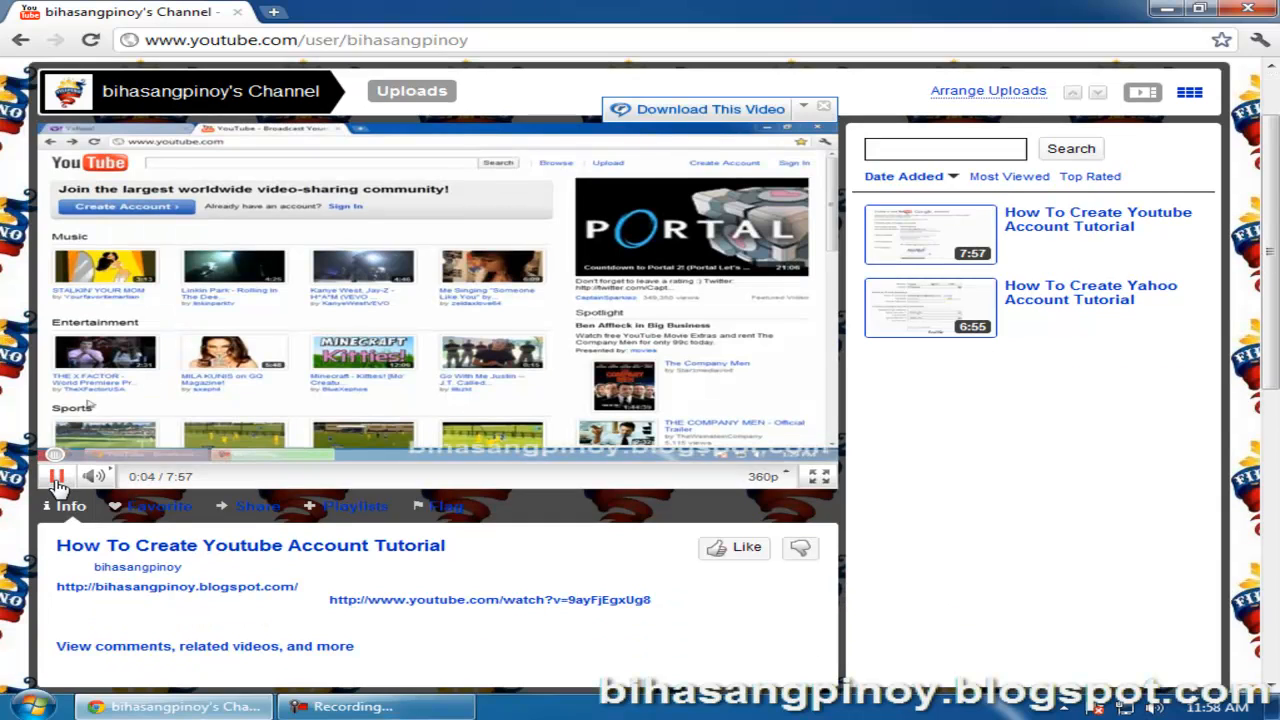
pyautogui.scroll(-7, 55, 483)
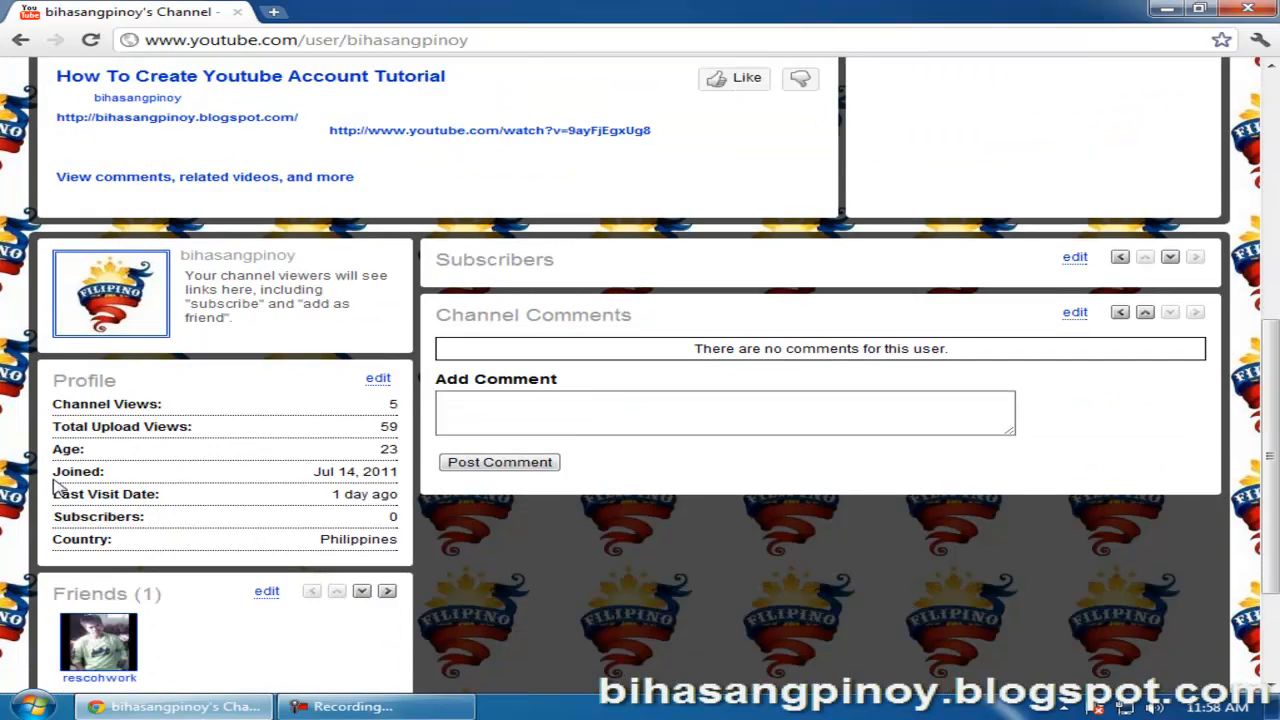
pyautogui.scroll(2, 55, 483)
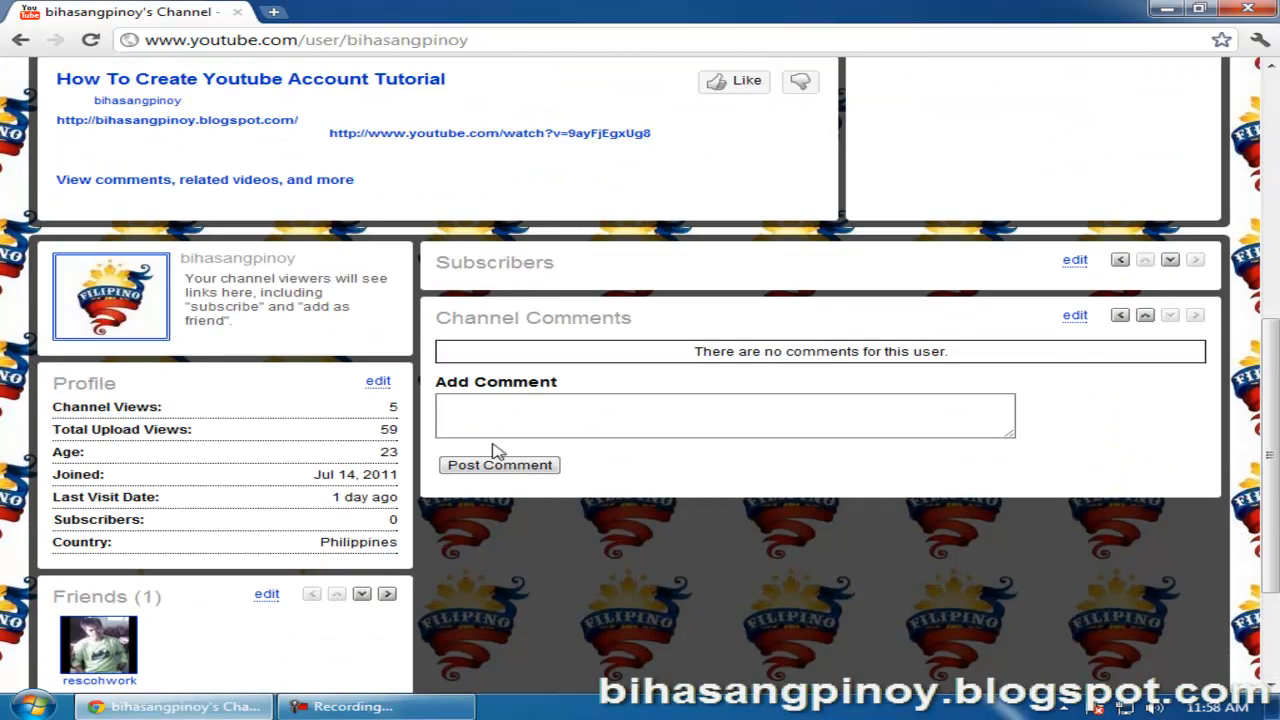
pyautogui.click(525, 418)
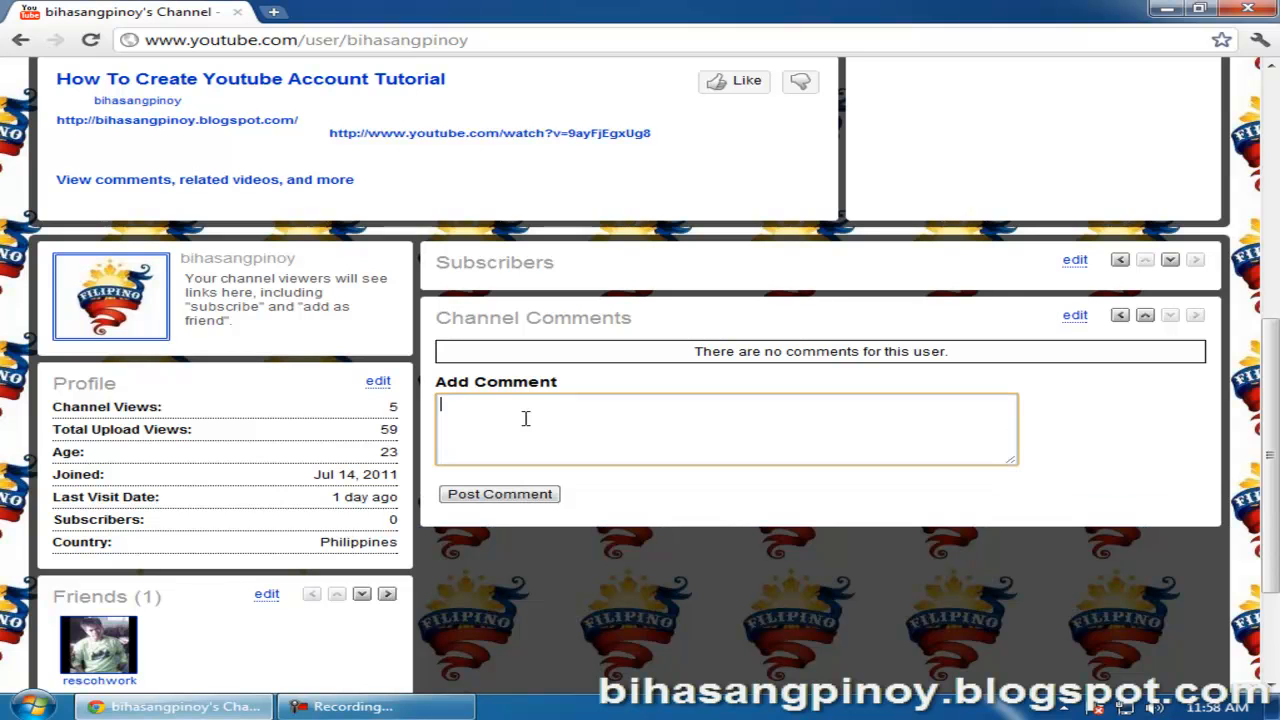
pyautogui.scroll(4, 55, 447)
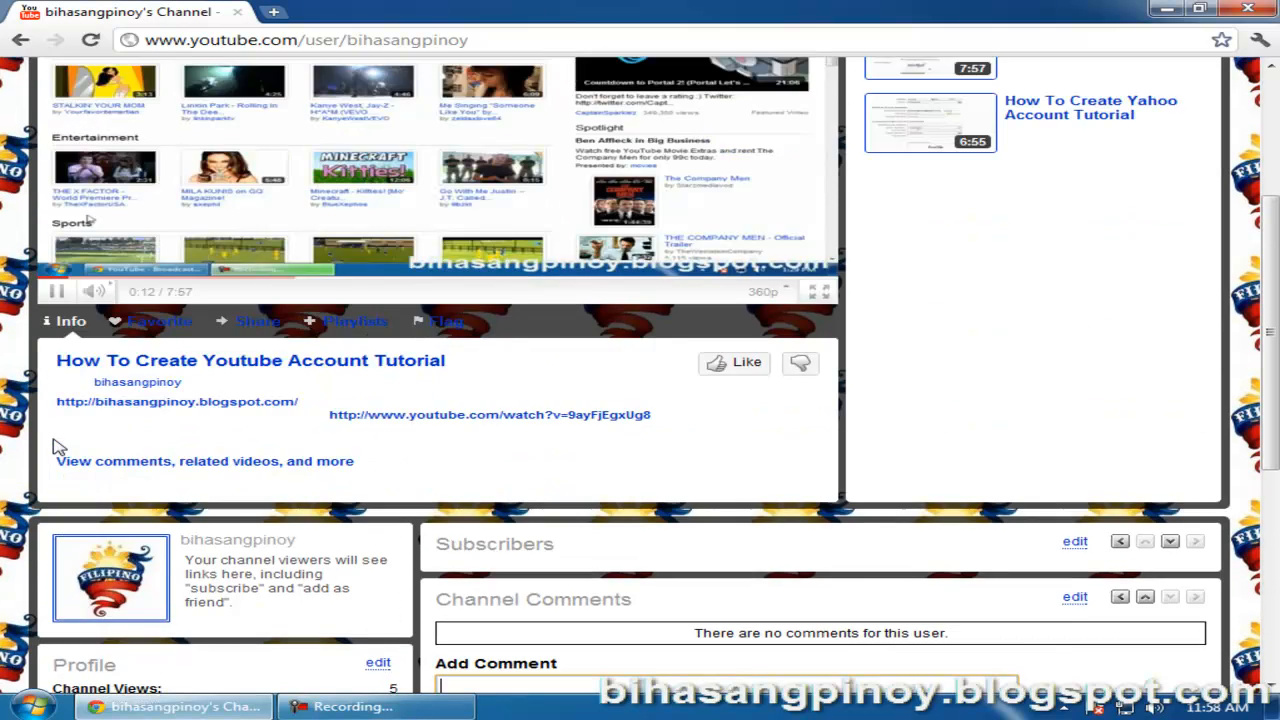
pyautogui.scroll(2, 55, 393)
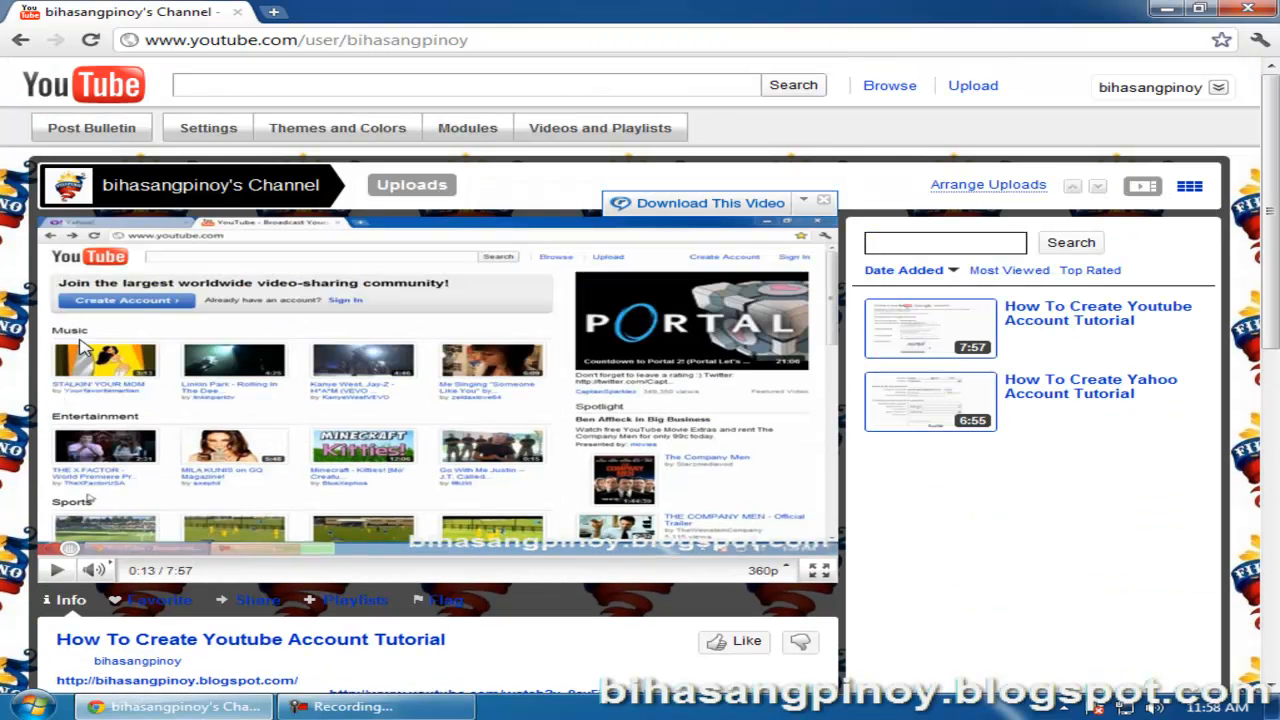
# Go back to the How To Create Youtube Account Tutorial video page, review its details and comments area, and dismiss the Windows color scheme prompt.
pyautogui.click(22, 42)
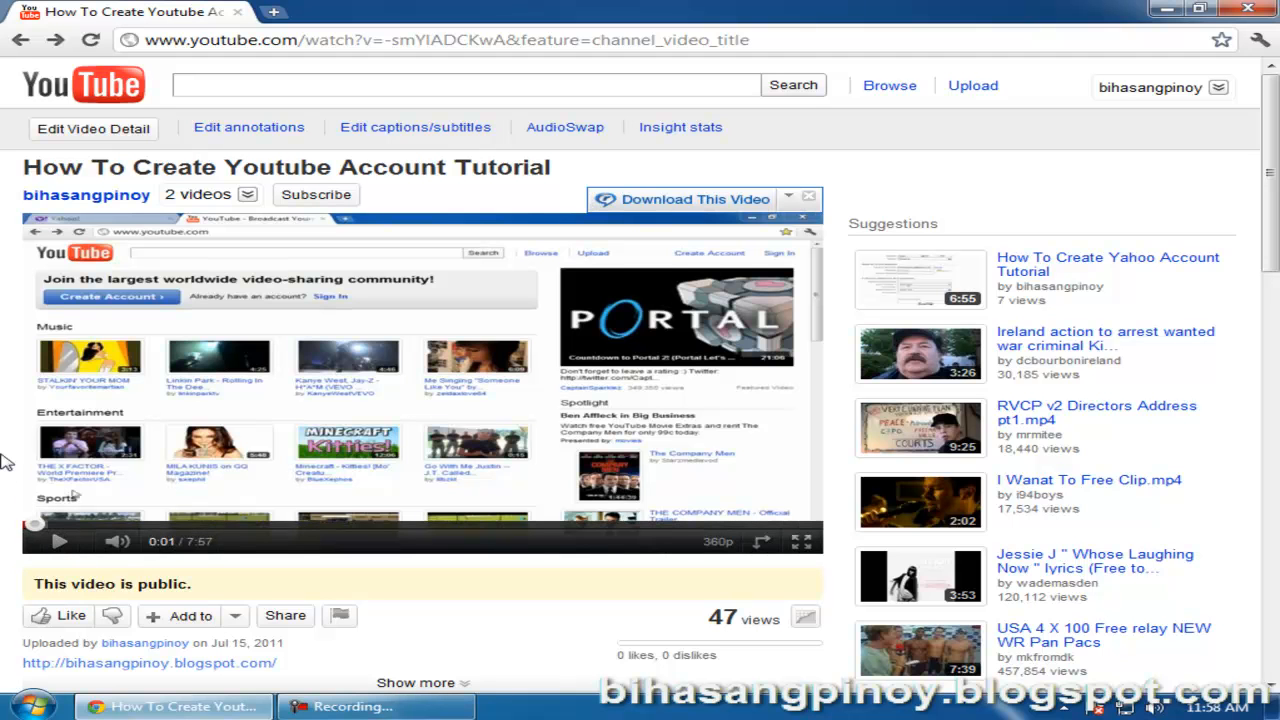
pyautogui.scroll(-3, 8, 460)
pyautogui.scroll(3, 8, 460)
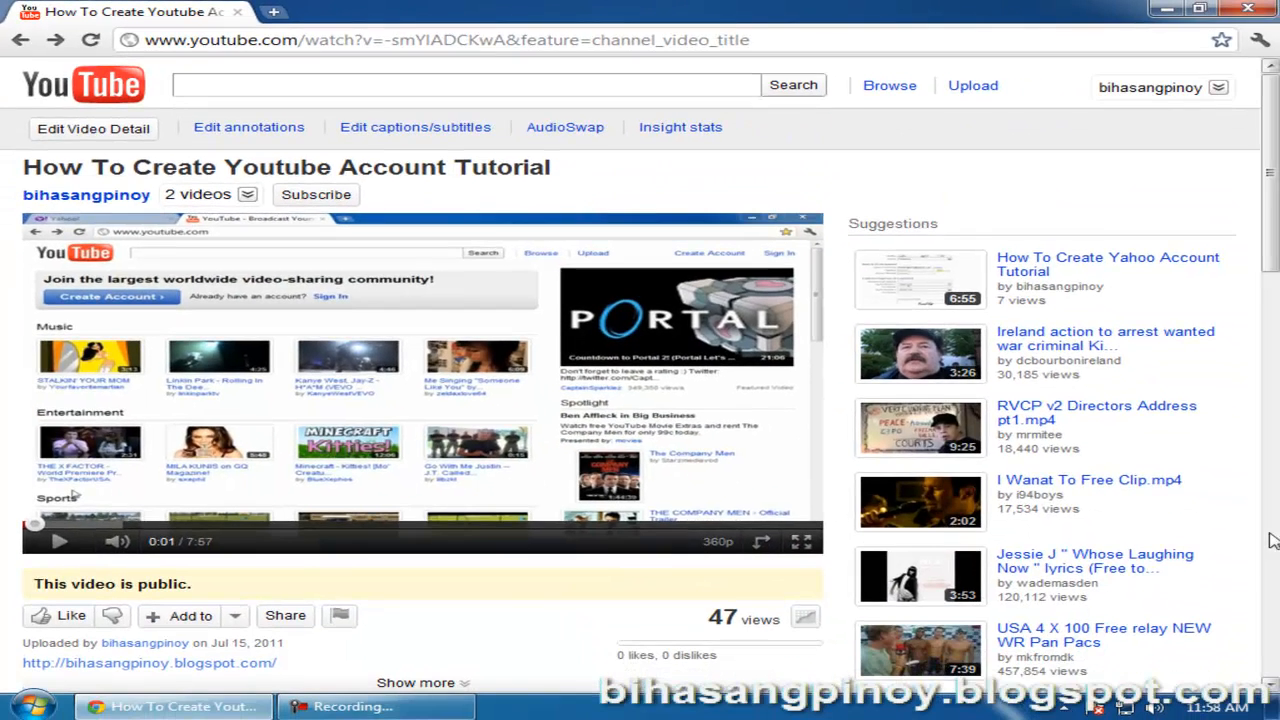
pyautogui.scroll(-2, 5, 566)
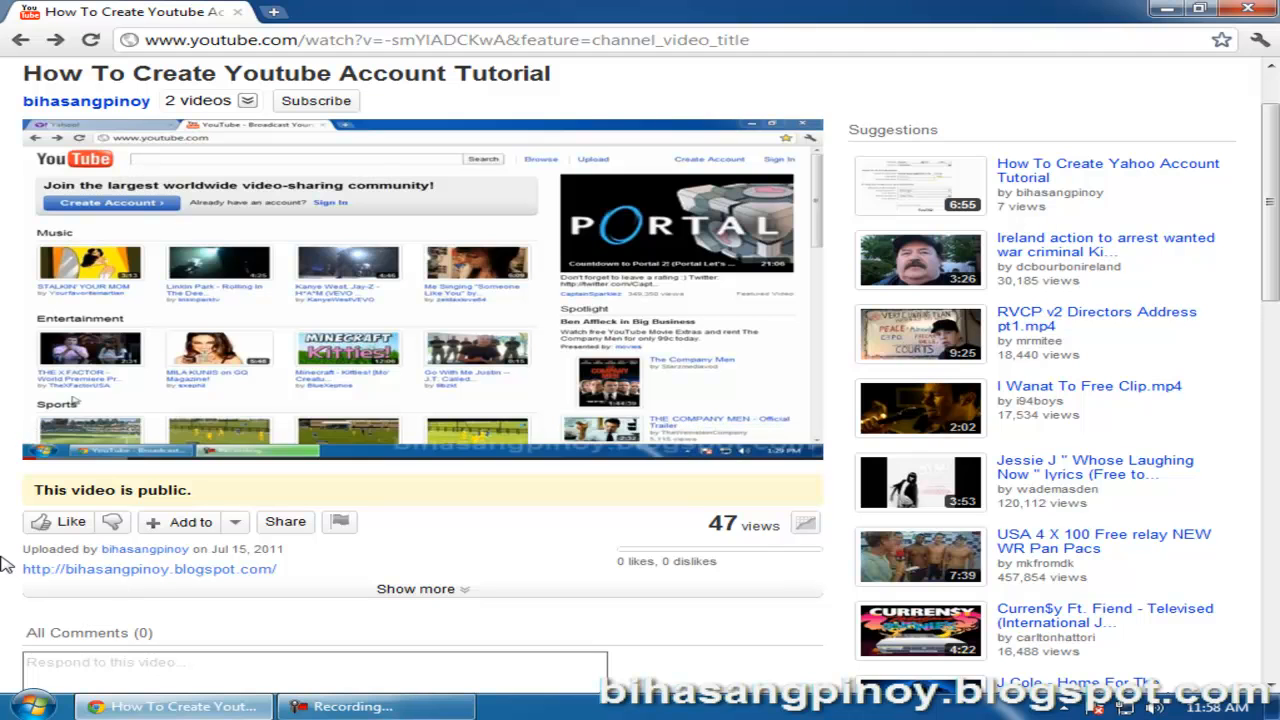
pyautogui.scroll(2, 5, 566)
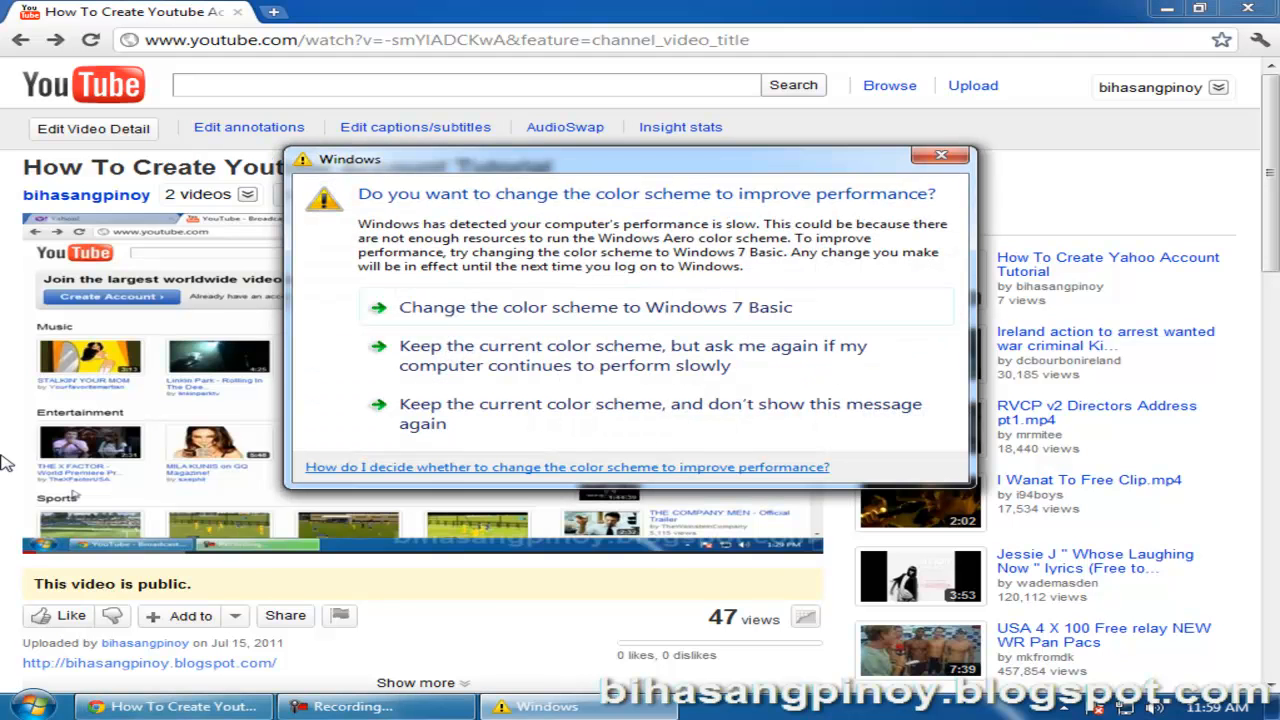
pyautogui.click(958, 157)
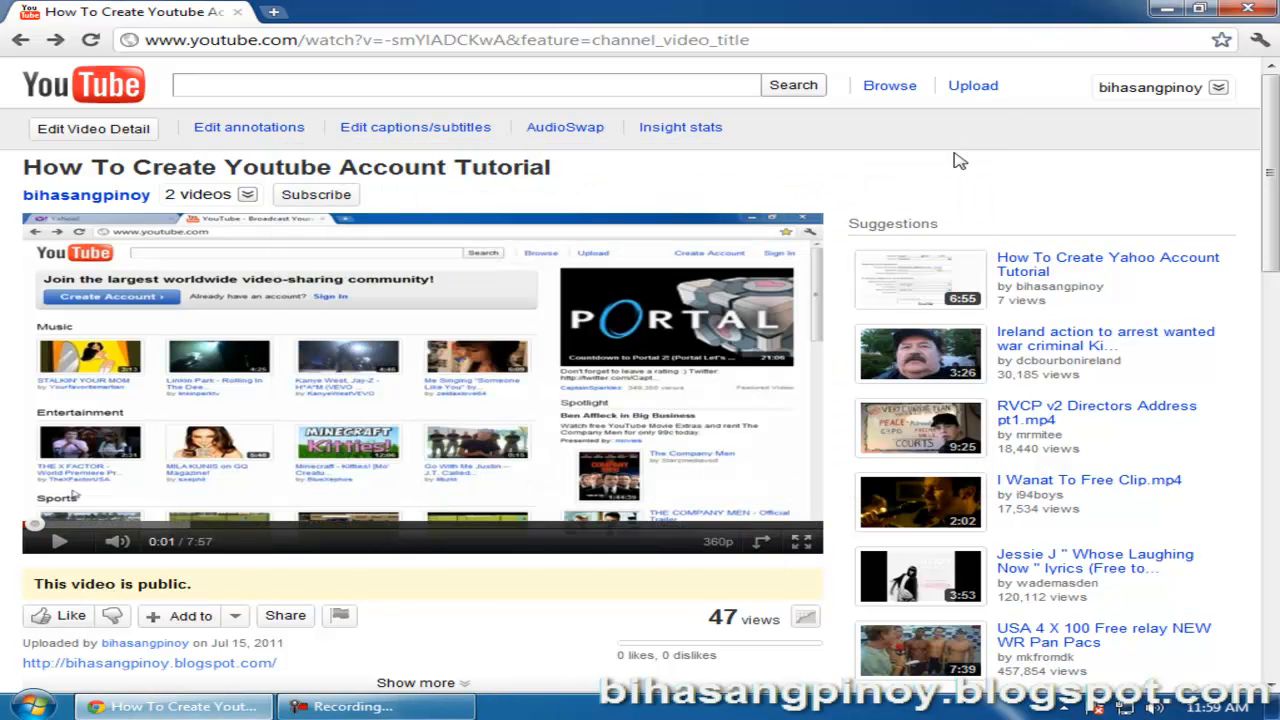